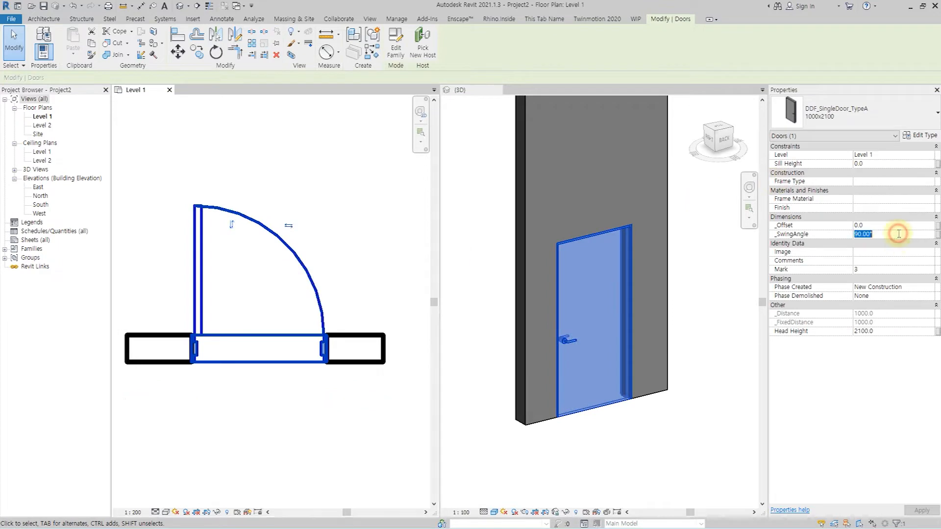
Try a _SwingAngle of 45° on the selected door and reset it to 90°.
type("45")
left_click(921, 510)
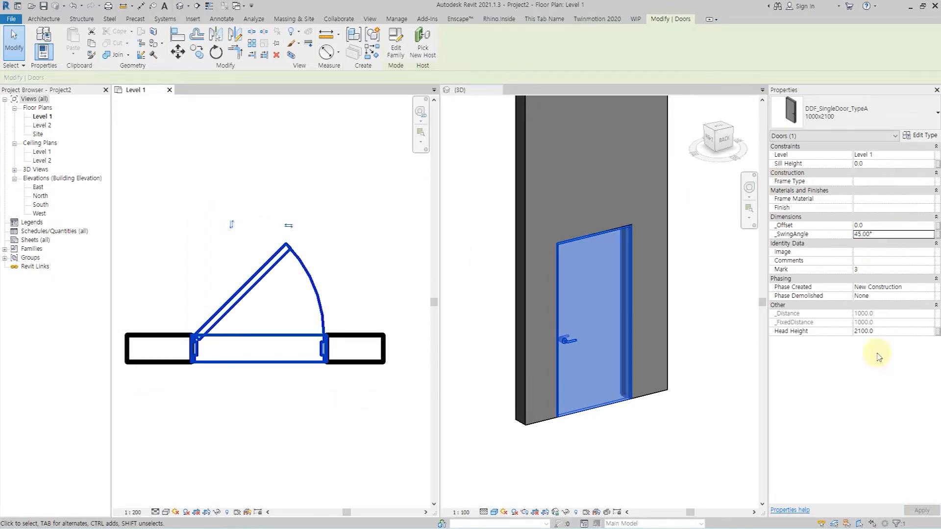
left_click(921, 510)
left_click(889, 233)
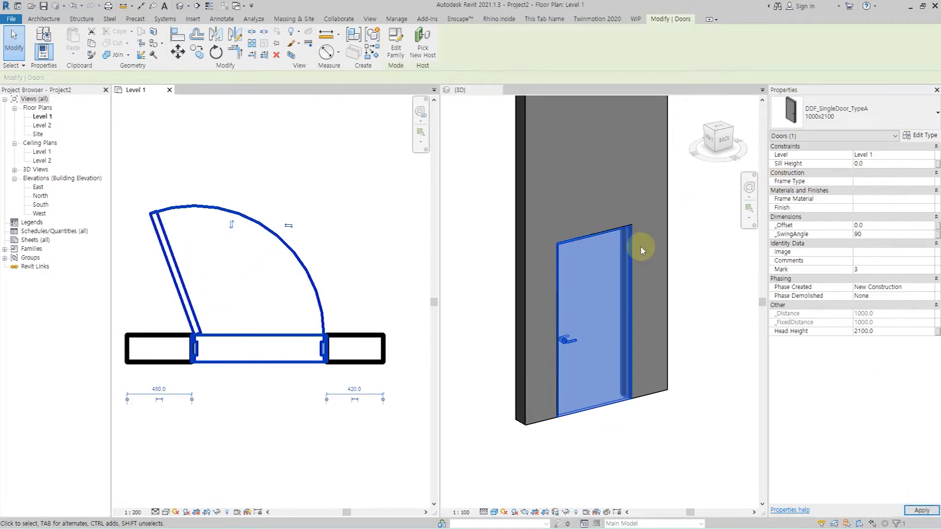
type("90")
Turn on the _Sill visibility parameter in the door's type properties and apply it to the model.
left_click(919, 135)
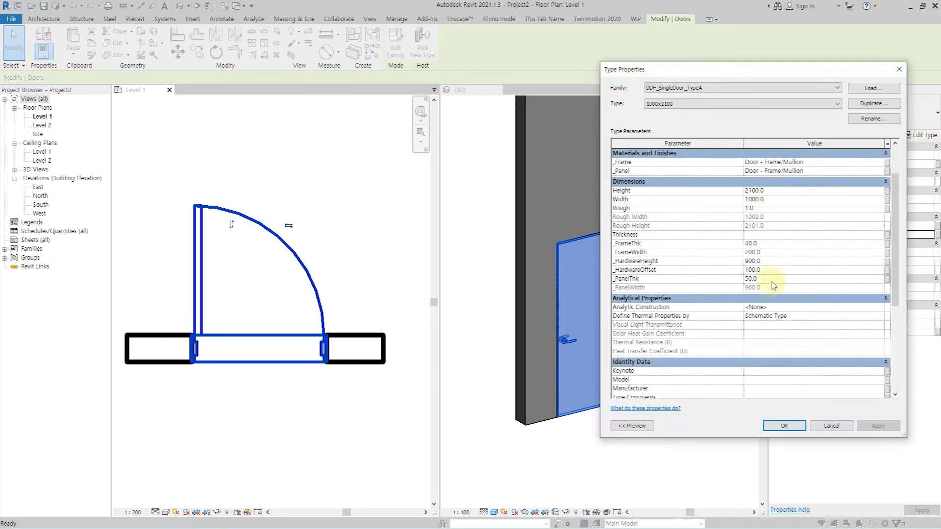
scroll(774, 284, "down", 7)
left_click(748, 379)
left_click(889, 430)
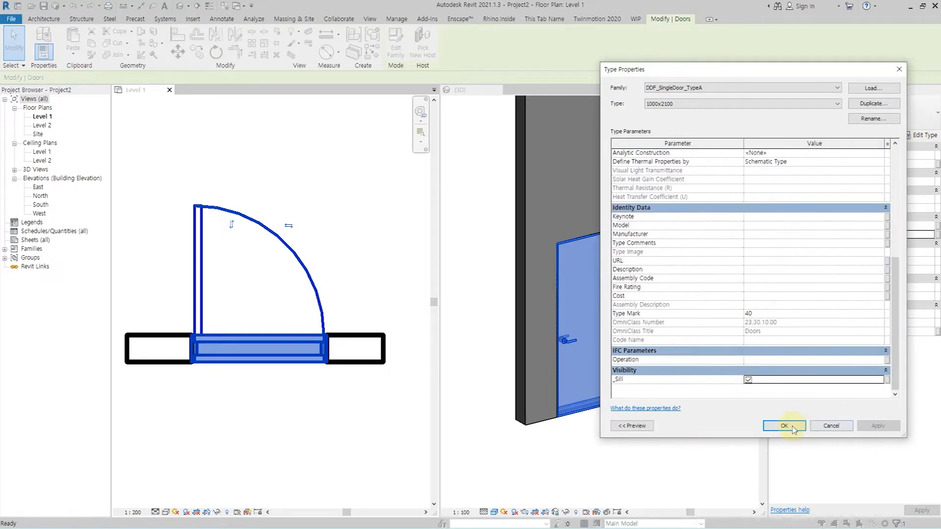
left_click_drag(741, 72, 809, 74)
left_click(933, 430)
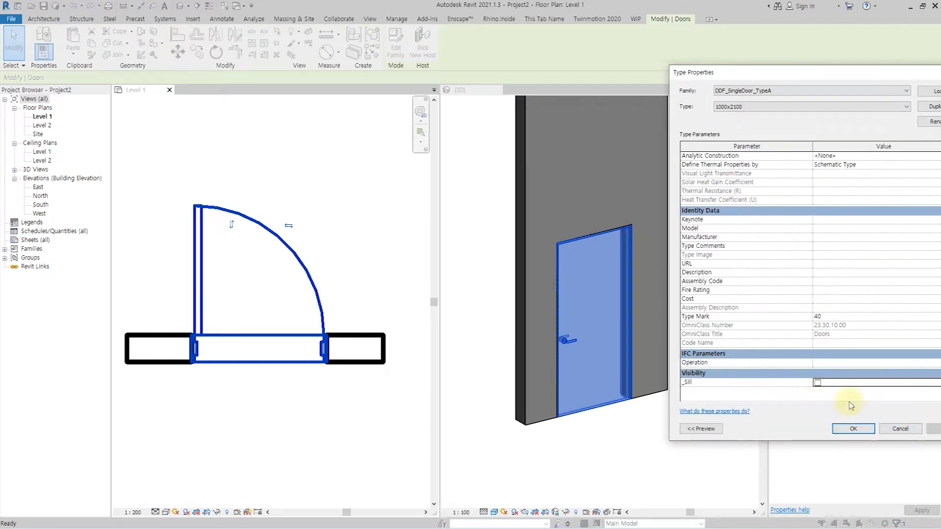
left_click(932, 434)
Set the door type's Rough dimension to 50.
scroll(804, 254, "up", 7)
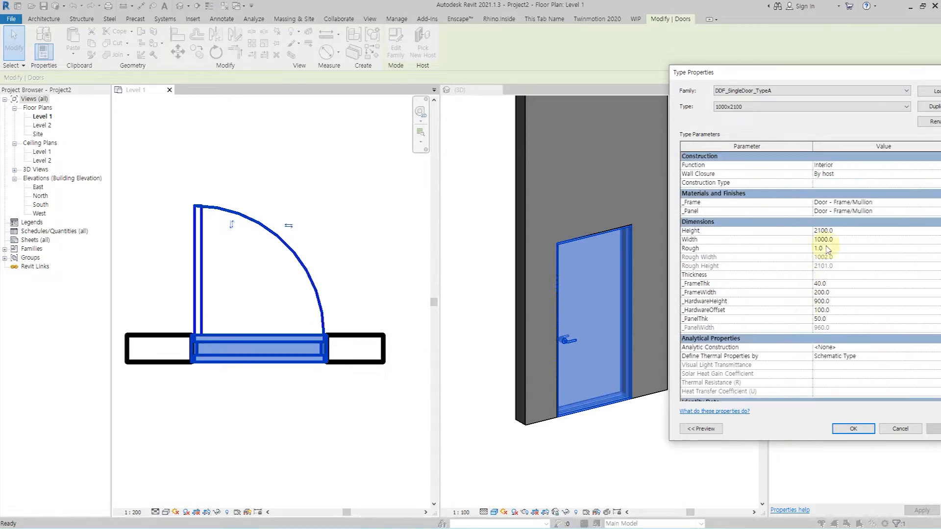
left_click(931, 431)
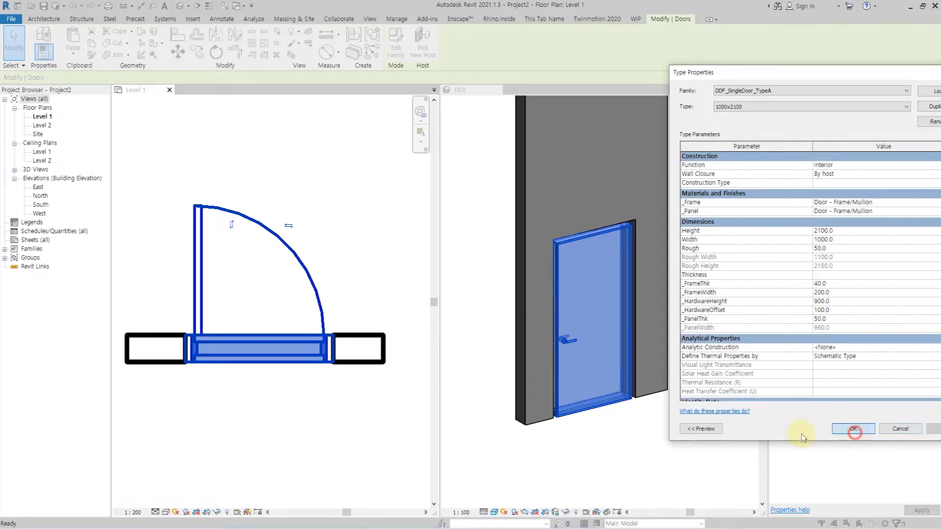
left_click(854, 431)
Set the Rough dimension of the 1000x2100 door type to 10.
left_click(252, 385)
left_click(248, 349)
scroll(248, 349, "up", 2)
left_click(925, 138)
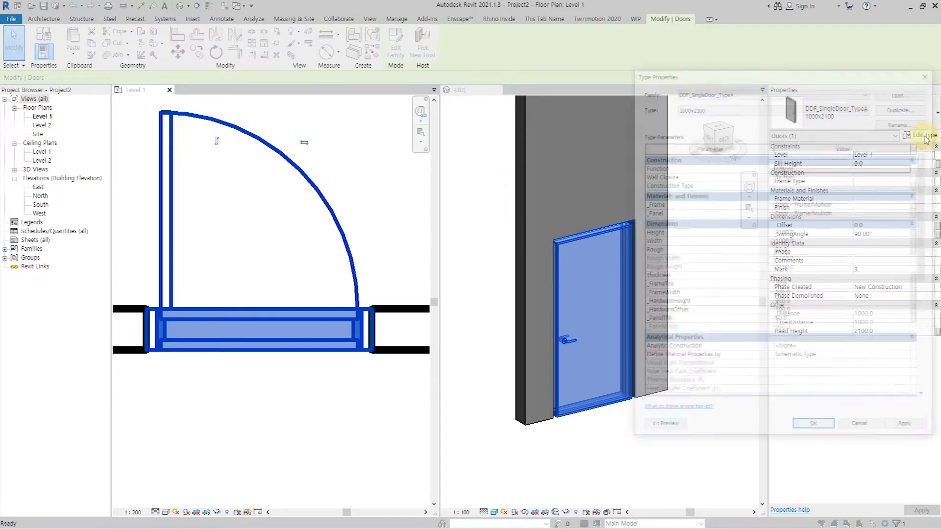
left_click(802, 250)
left_click(901, 430)
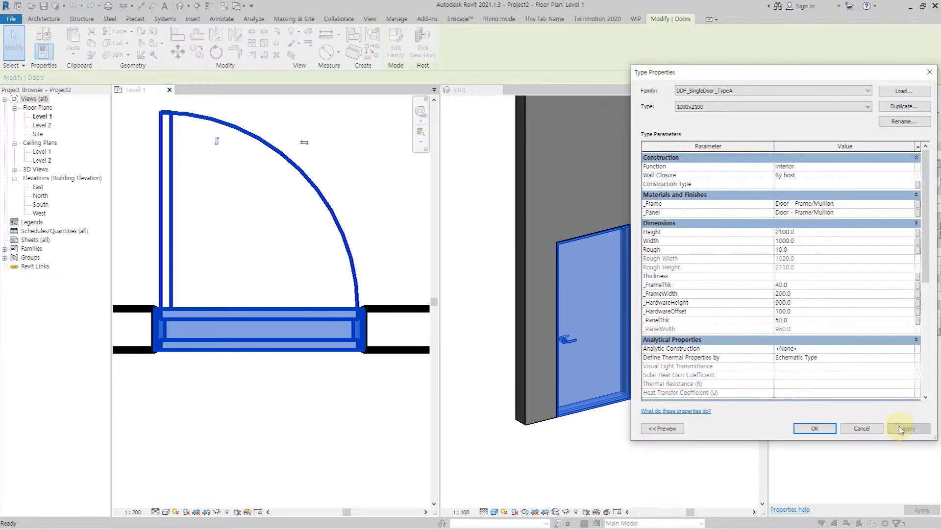
left_click(815, 429)
left_click(384, 374)
Assign a thicker wall type to the wall hosting the door through its type properties.
left_click(392, 357)
left_click(865, 117)
left_click(921, 139)
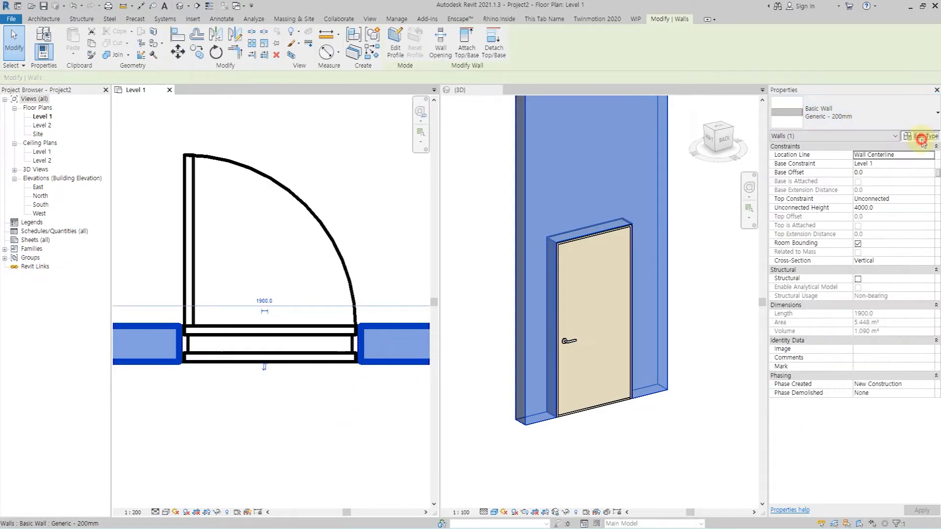
left_click(901, 105)
key("Return")
key("Return")
left_click(794, 107)
left_click(779, 115)
left_click(815, 428)
left_click(373, 402)
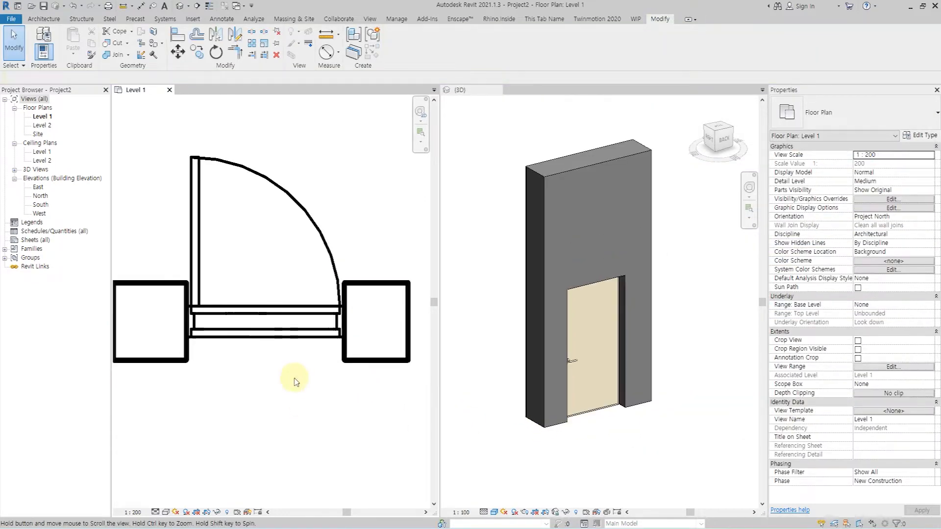
Set the door's _Offset to 200.
left_click(293, 334)
left_click(882, 227)
type("200")
left_click(393, 440)
Increase the door's _Offset to 400.
left_click(235, 178)
left_click(885, 225)
type("400")
left_click(374, 232)
left_click(322, 268)
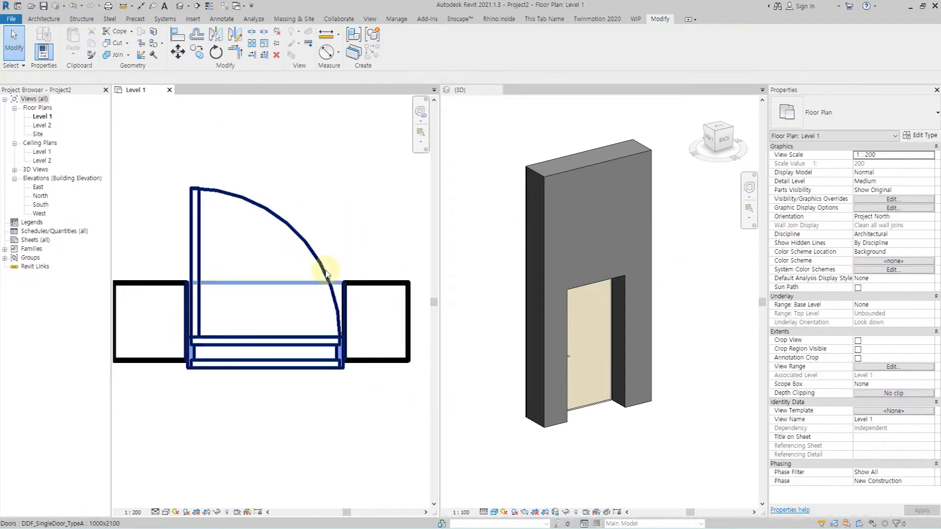
Set the plan view's detail level to Coarse and change the host wall to a thinner wall type.
left_click(155, 512)
left_click(164, 480)
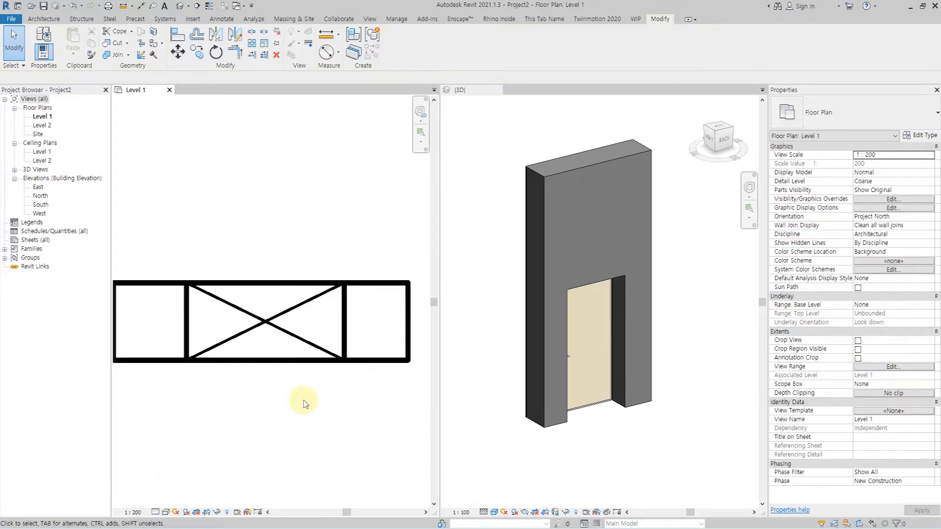
left_click(389, 360)
left_click(817, 117)
left_click(813, 217)
left_click(833, 113)
left_click(811, 283)
left_click(311, 441)
Set the plan view's detail level to Medium and reset the door's _Offset so it sits flush with the wall.
left_click(154, 513)
left_click(166, 489)
left_click(632, 245)
left_click(588, 343)
left_click(880, 225)
left_click(378, 409)
Set the door type's Height to 2500 and Width to 1200.
left_click(251, 332)
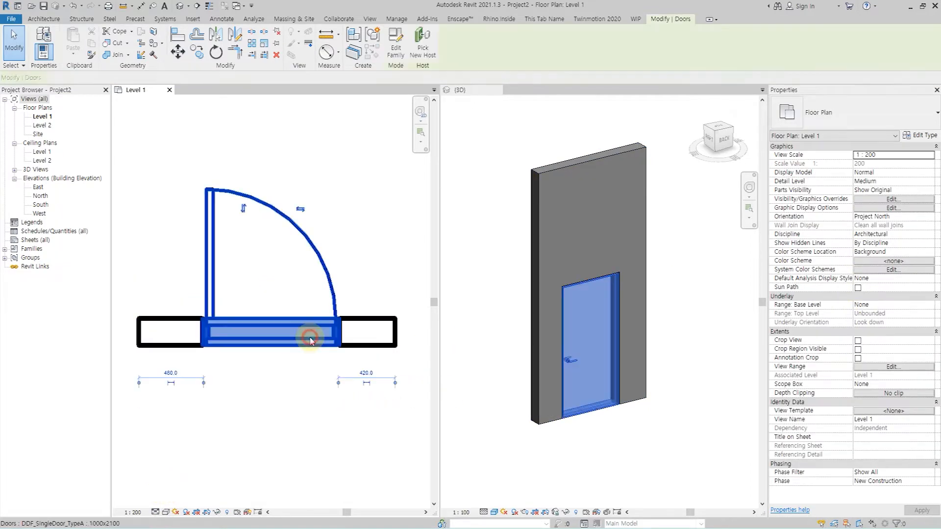
left_click(928, 141)
left_click(811, 235)
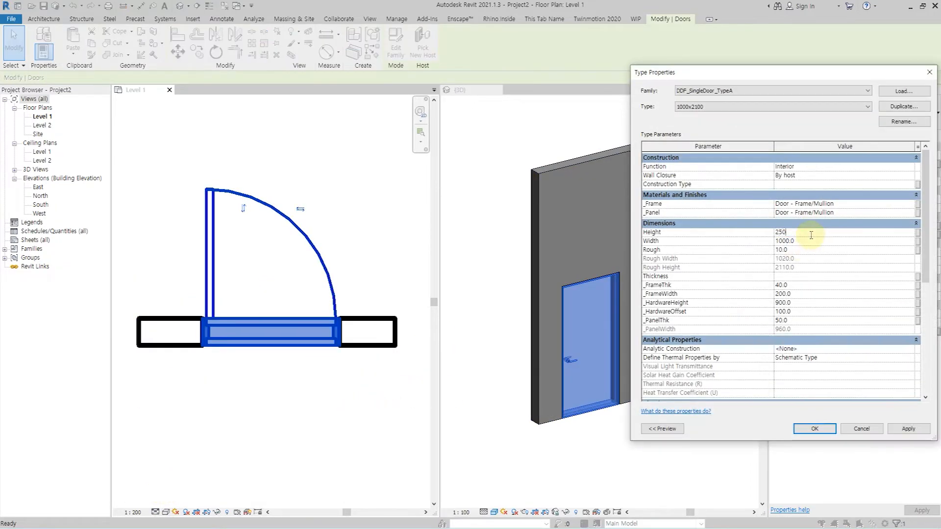
left_click(916, 432)
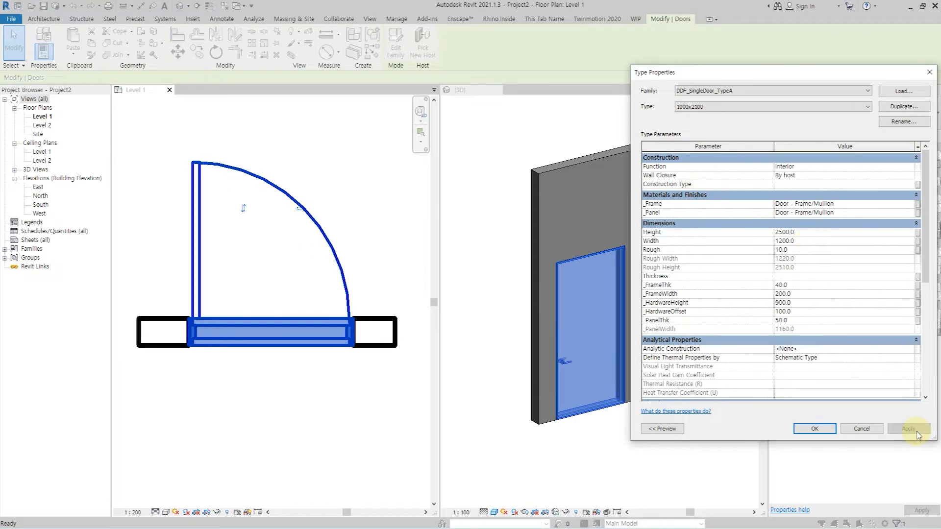
left_click(815, 429)
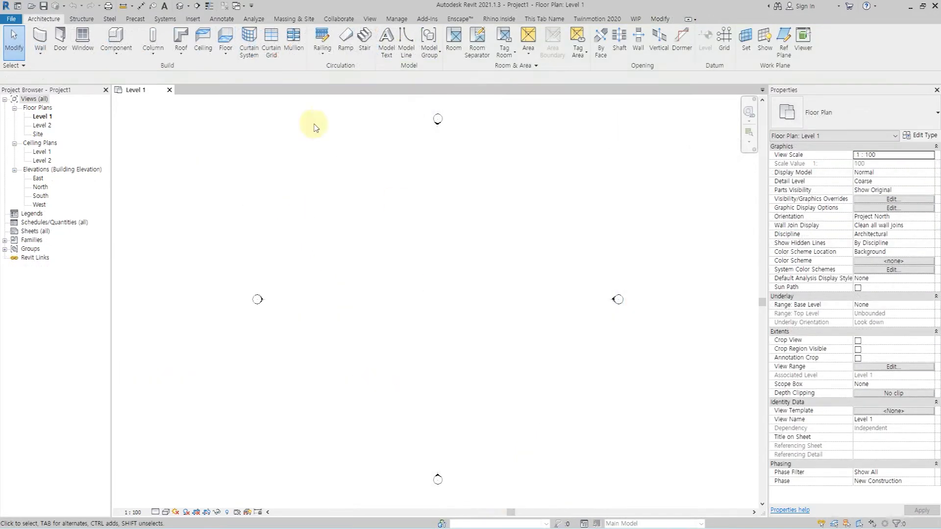
Create a new family from the English Metric Door.rft template.
left_click(12, 21)
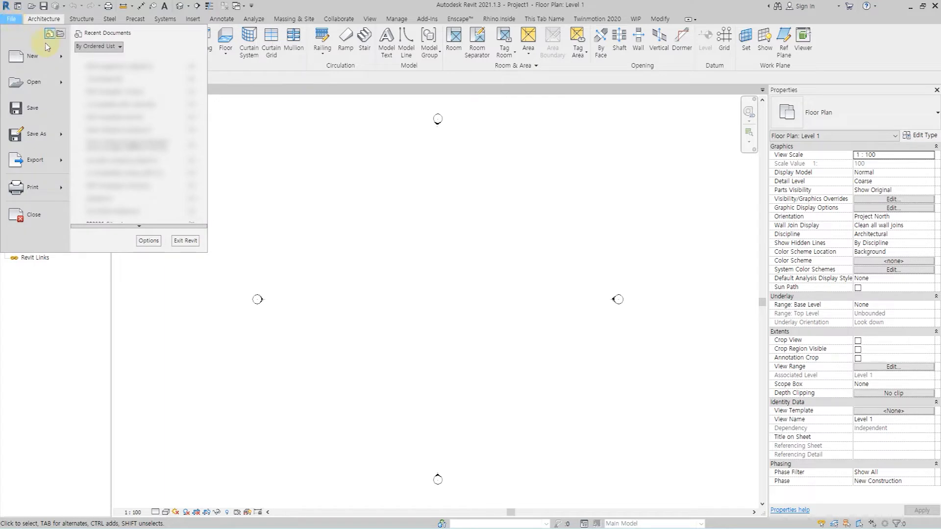
mouse_move(67, 65)
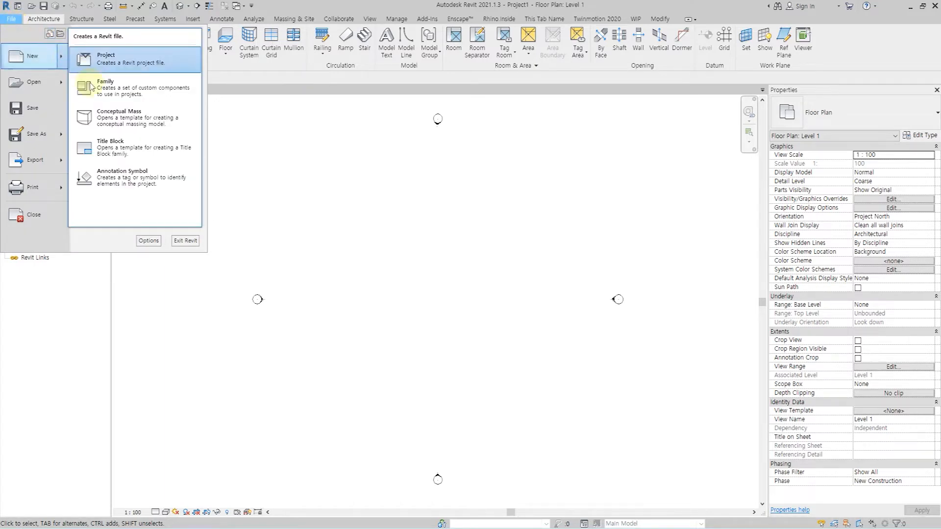
left_click(115, 96)
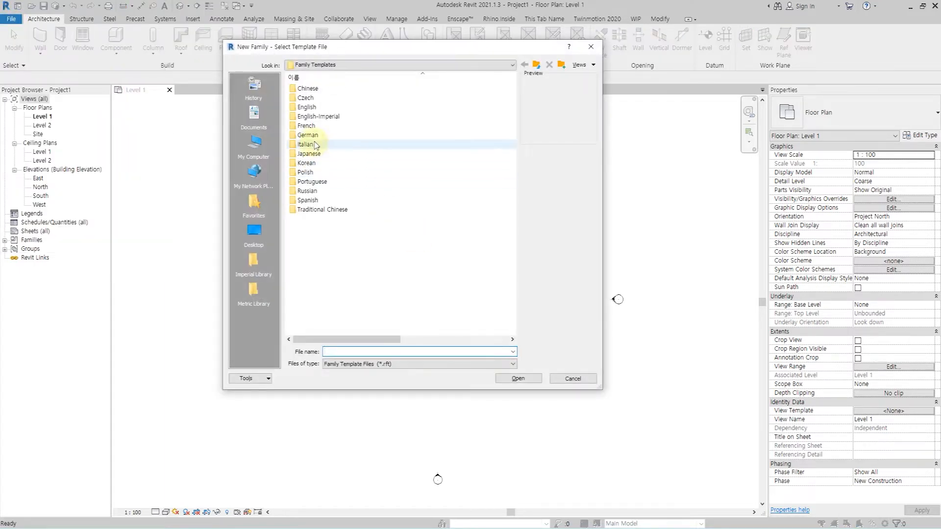
double_click(311, 106)
left_click(351, 256)
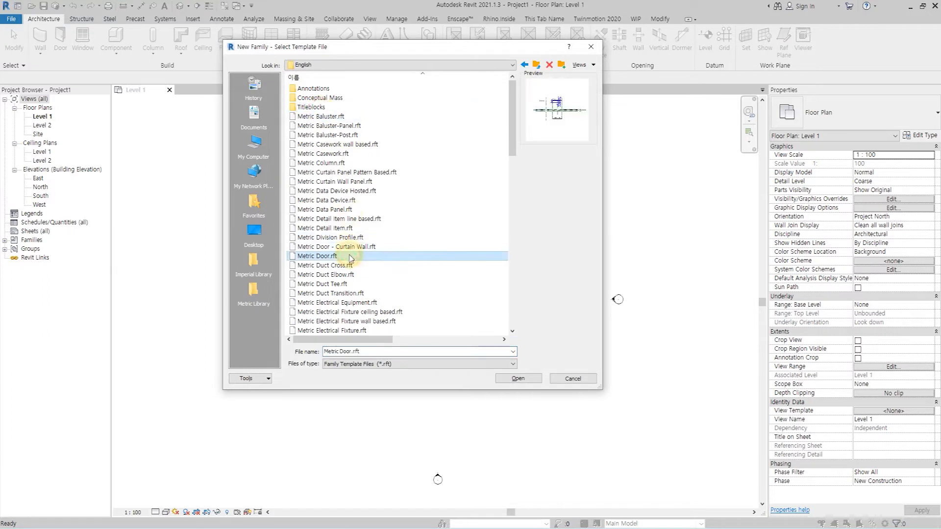
left_click(517, 379)
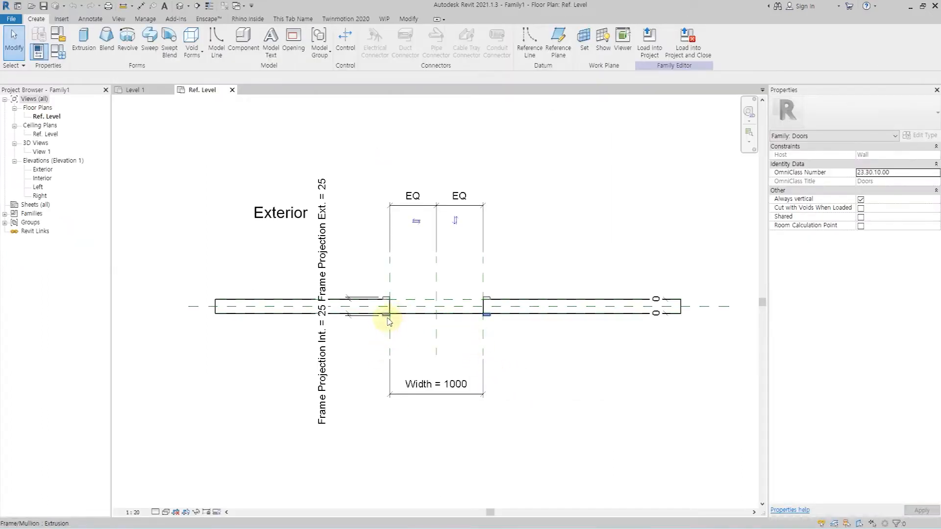
Delete the frame extrusions around the opening and the Frame Projection Ext., Frame Projection Int. and Frame Width parameters.
left_click(386, 301)
key("Escape")
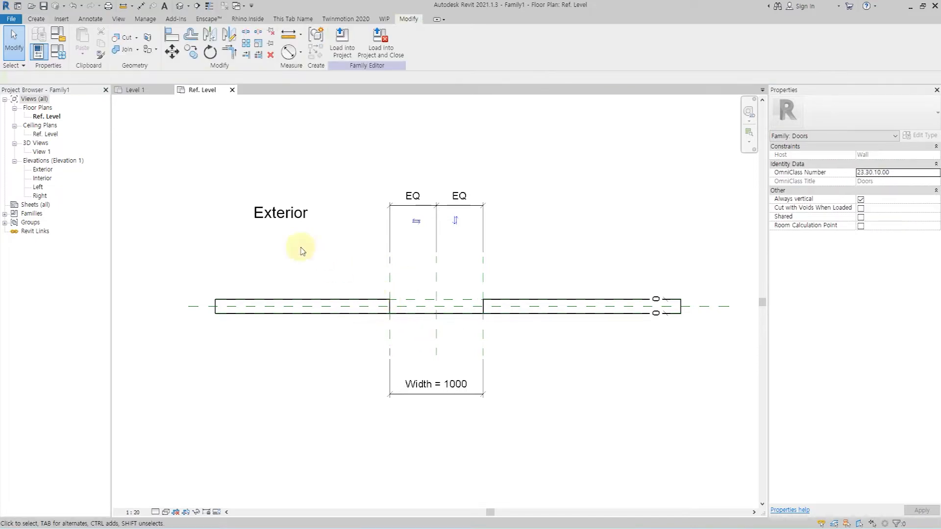
left_click(57, 56)
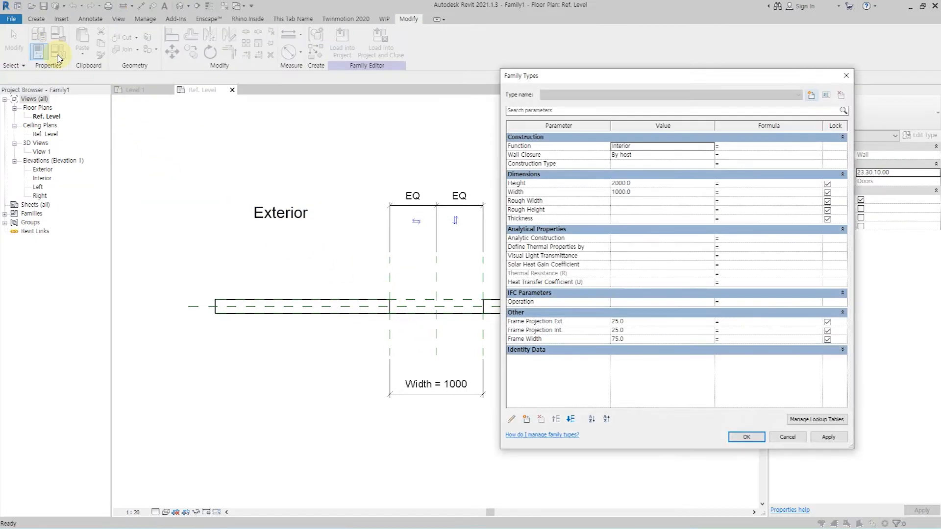
left_click(588, 330)
left_click(541, 419)
left_click(483, 331)
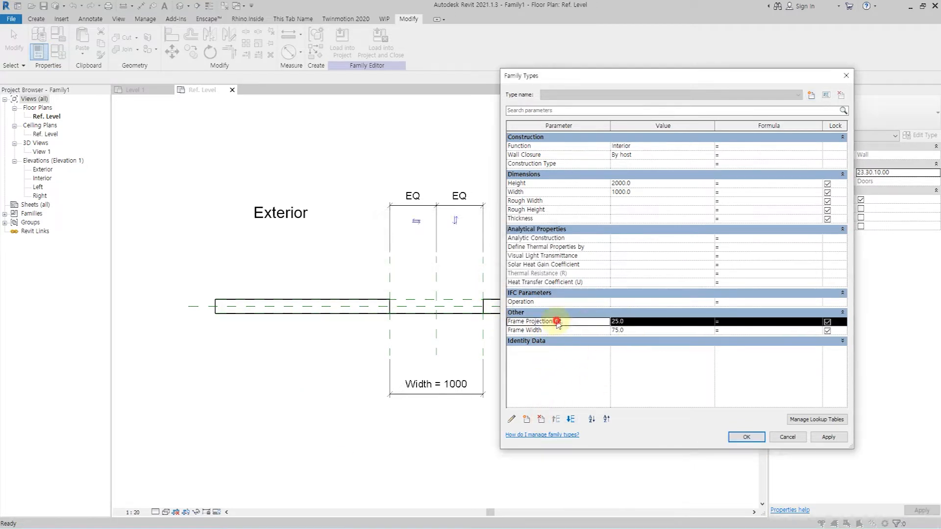
left_click(541, 419)
left_click(483, 275)
left_click(535, 321)
left_click(541, 419)
left_click(483, 270)
left_click(746, 437)
On the Exterior elevation, draw vertical reference planes outside both opening sides and a horizontal one about 2321 mm above Ref. Level.
double_click(43, 170)
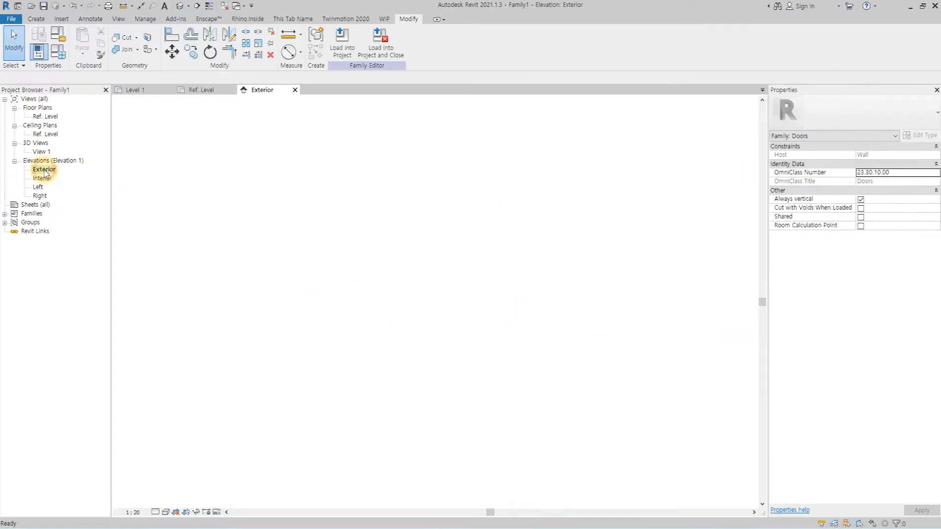
left_click(36, 19)
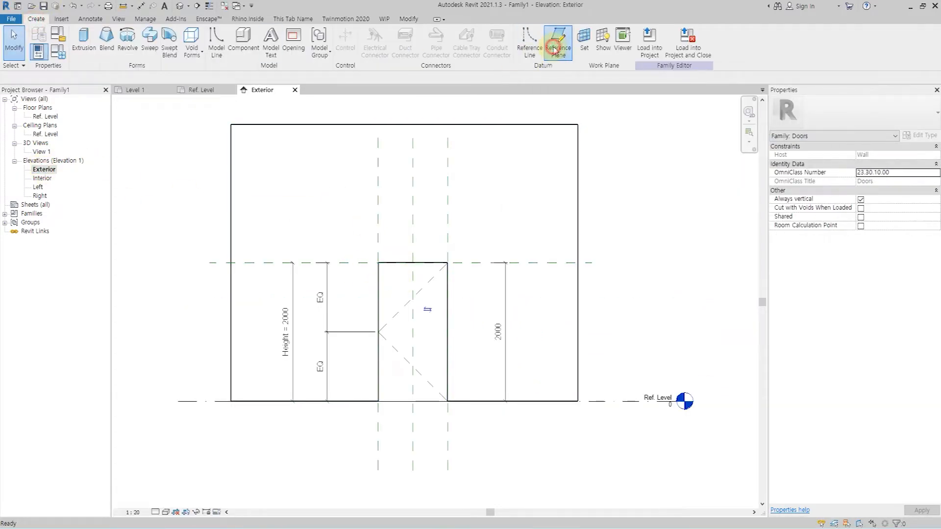
left_click(557, 43)
left_click(360, 223)
left_click(359, 422)
left_click(472, 224)
left_click(472, 420)
left_click(338, 240)
left_click(509, 239)
Dimension the two new vertical reference planes to the door's centre plane and make the spacing equal.
key("d")
key("l")
left_click(360, 249)
left_click(412, 250)
left_click(472, 255)
left_click(452, 196)
left_click(413, 214)
Dimension the overall distance between the outer vertical planes and the height from Ref. Level to the new horizontal plane.
left_click(360, 256)
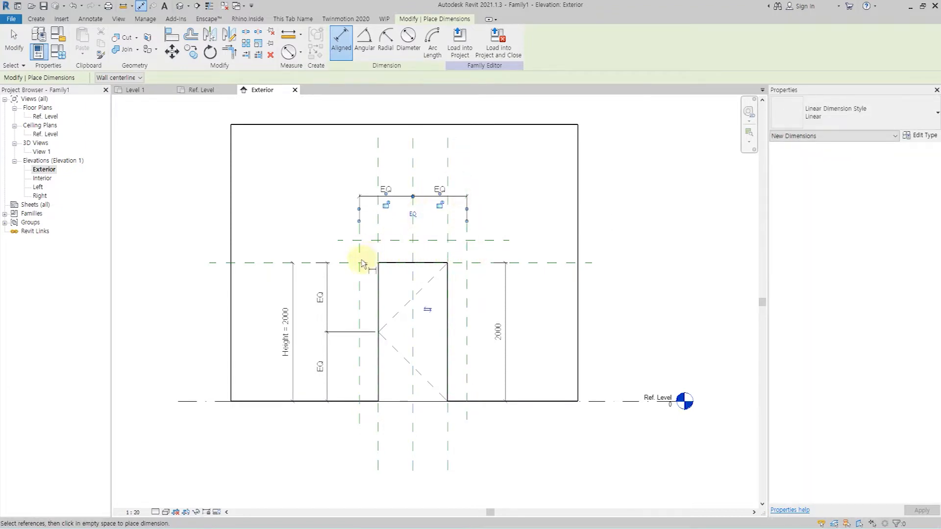
left_click(467, 256)
left_click(463, 177)
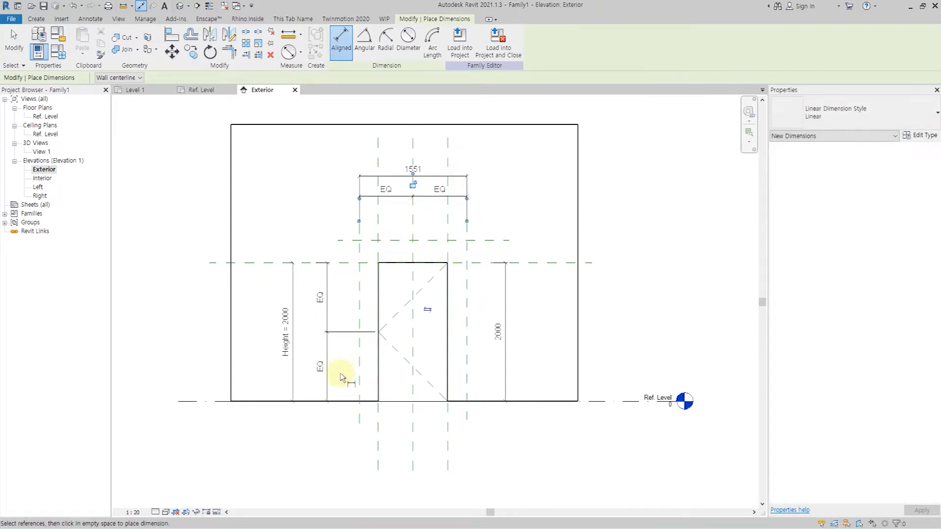
left_click(193, 401)
left_click(380, 240)
left_click(263, 250)
key("Escape")
key("Escape")
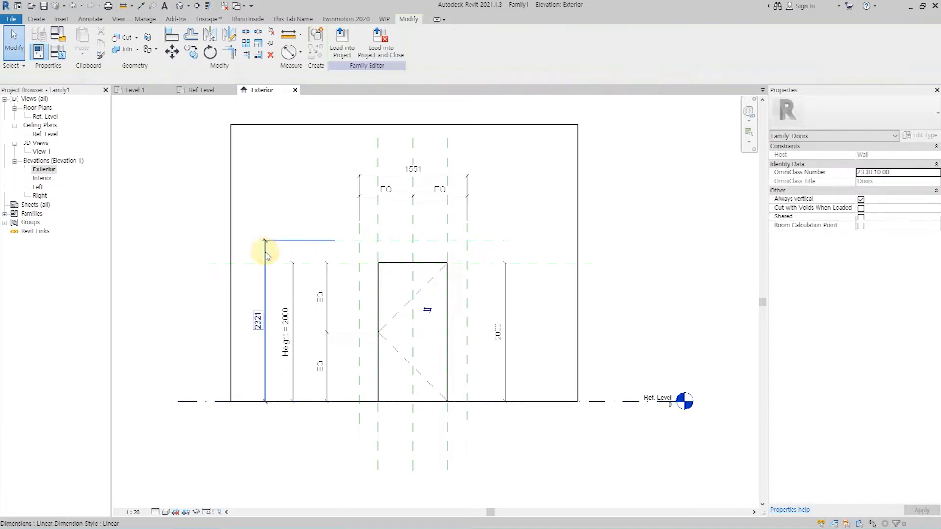
Label the new vertical dimension with the Rough Height parameter and the overall horizontal dimension with Rough Width.
left_click(263, 247)
left_click(352, 41)
left_click(364, 98)
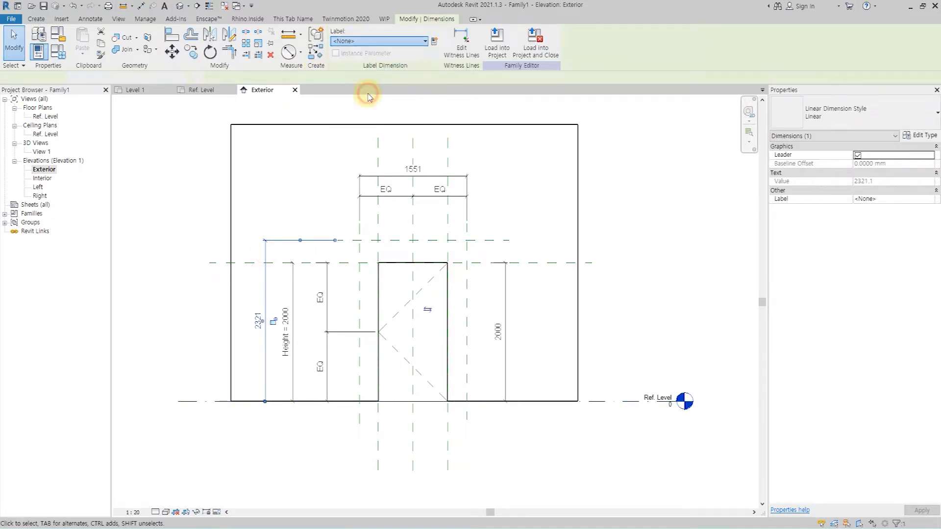
left_click(382, 40)
left_click(382, 86)
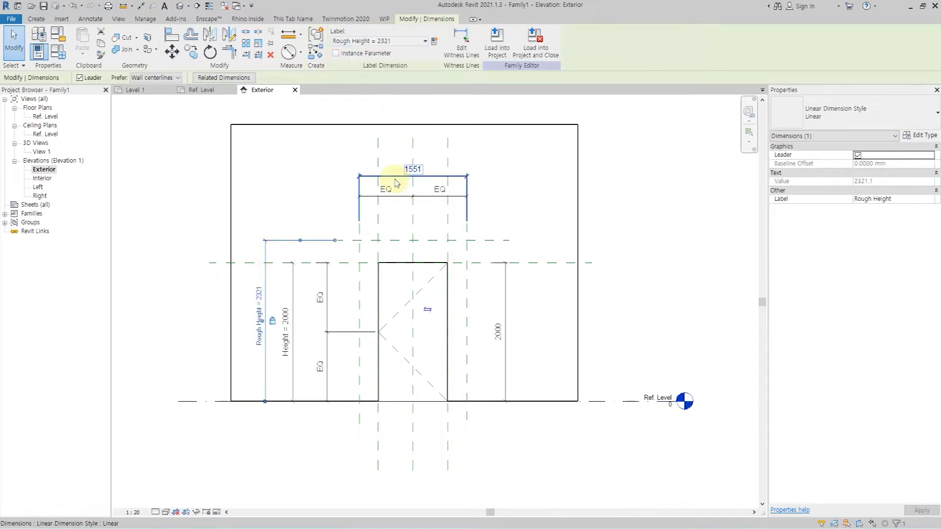
left_click(390, 176)
left_click(377, 41)
left_click(381, 98)
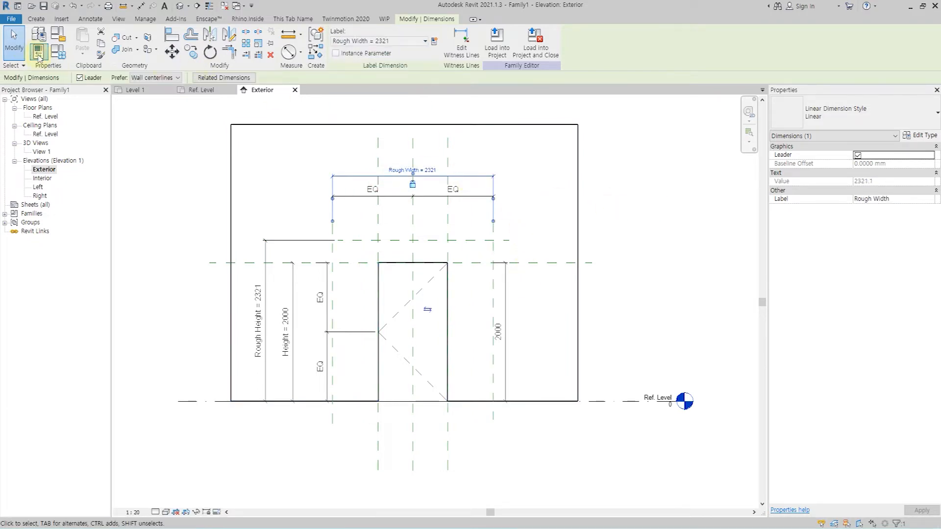
Set the family's Rough Width parameter to 1020.
key("f")
key("t")
left_click(645, 201)
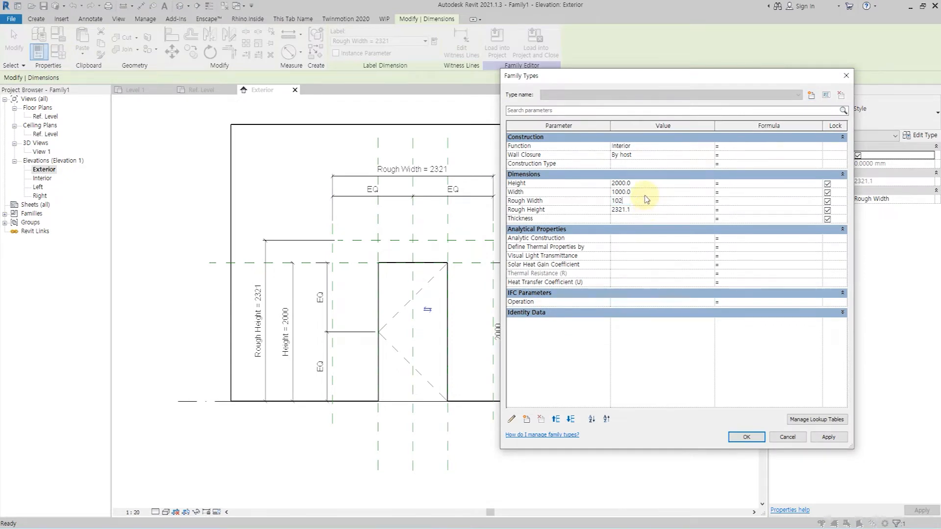
left_click(747, 437)
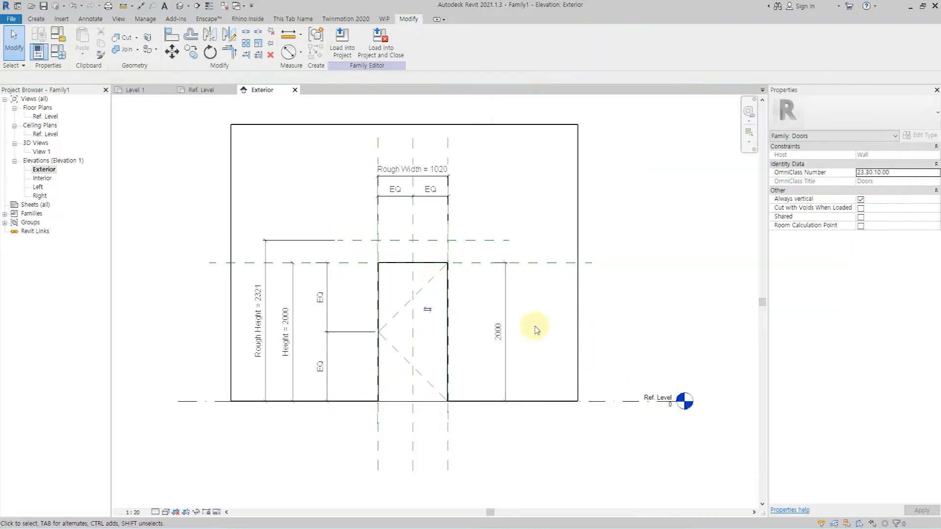
Add a Length type parameter named Rough, grouped under Dimensions, and reorder it to sit below Width.
scroll(490, 323, "up", 4)
left_click(39, 51)
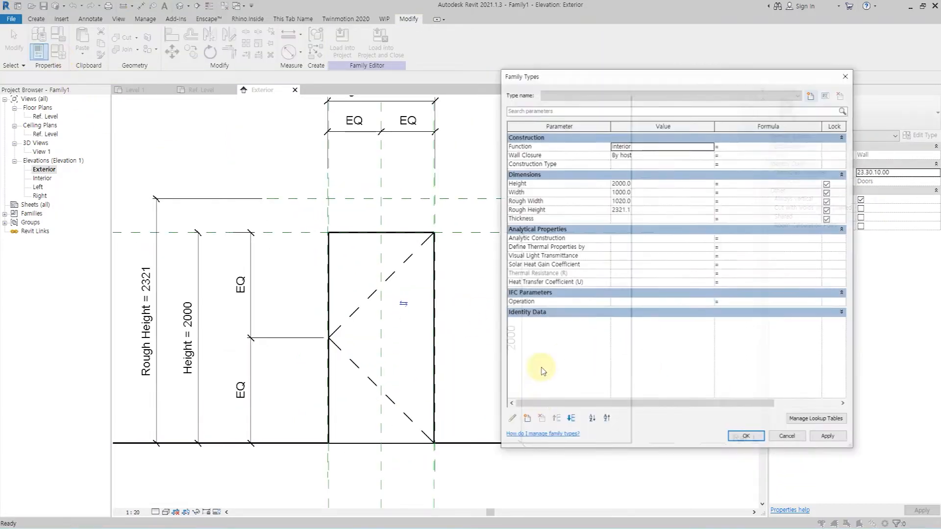
left_click(526, 419)
type("Rou")
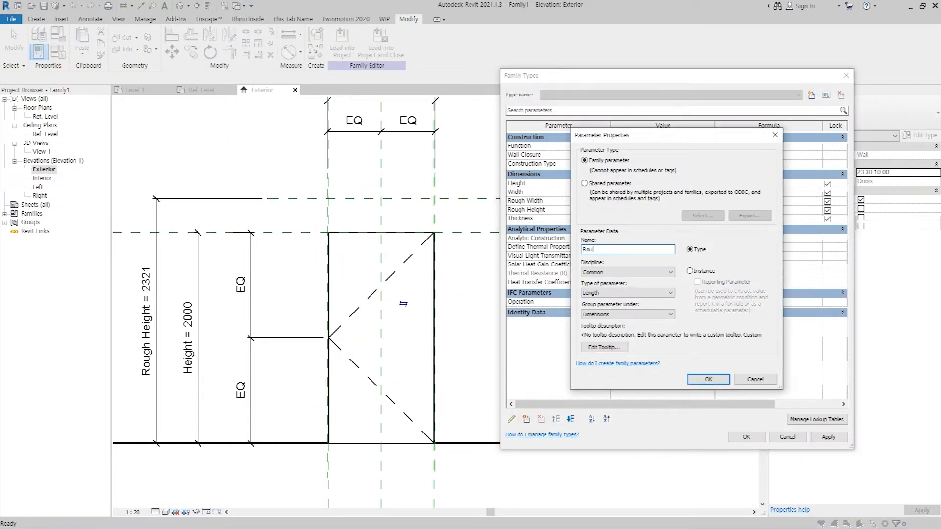
type("gh")
key("Return")
left_click(529, 192)
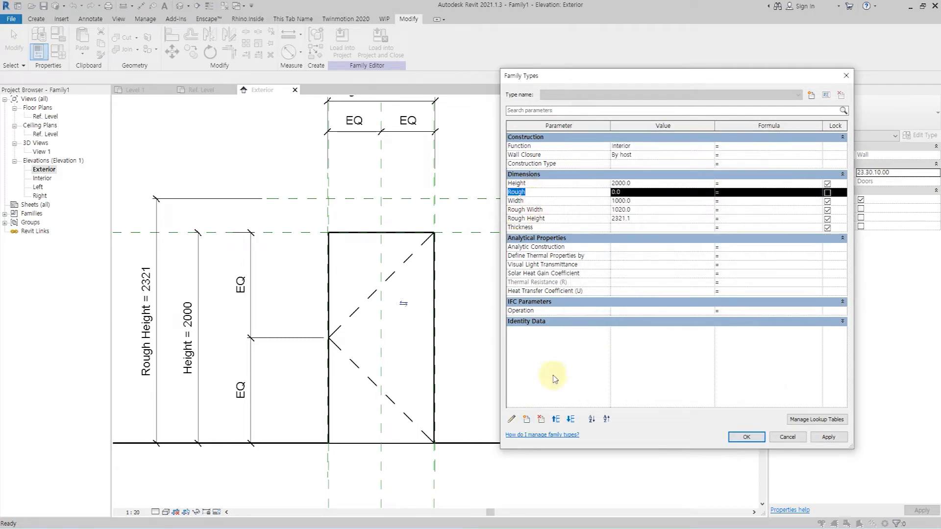
left_click(570, 419)
Give Rough Width the formula Width + (Rough * 2) and set Rough to 50.
left_click(775, 209)
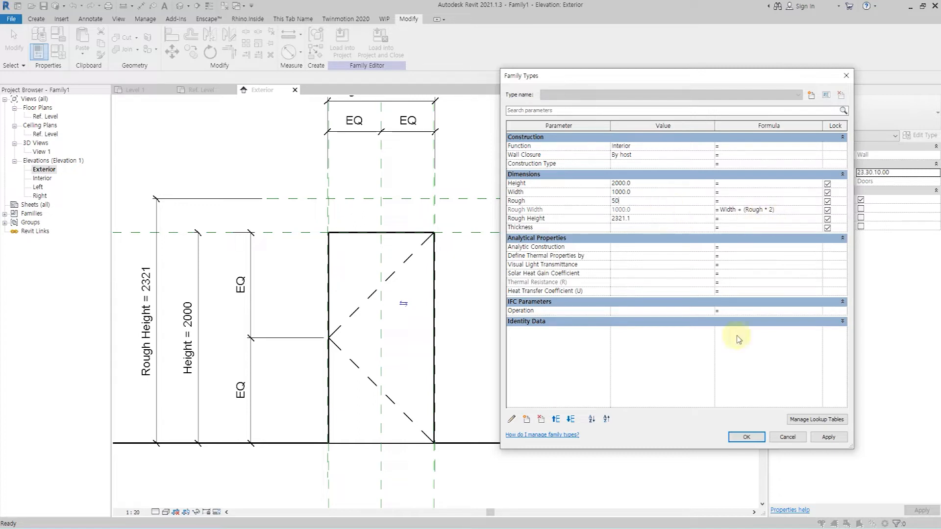
left_click(839, 440)
Give Rough Height the formula Height + Rough and accept the family types.
left_click(732, 219)
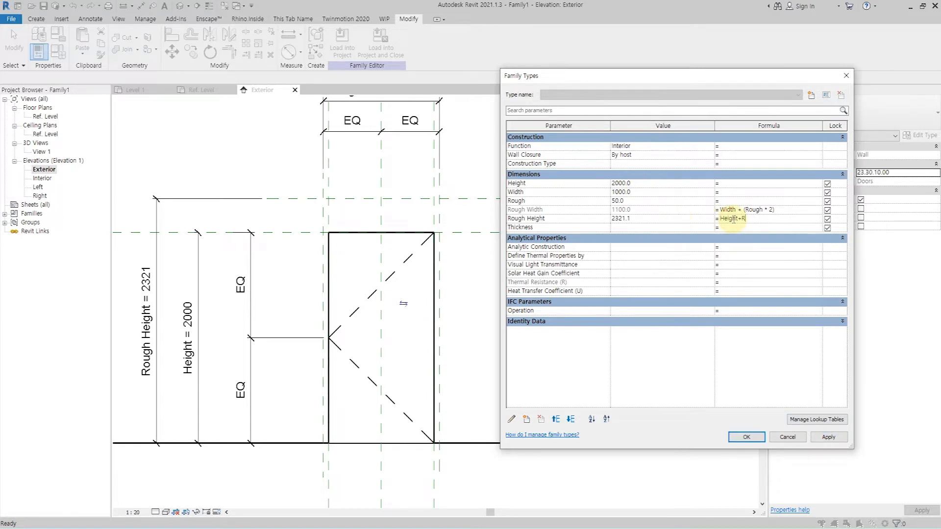
left_click(823, 438)
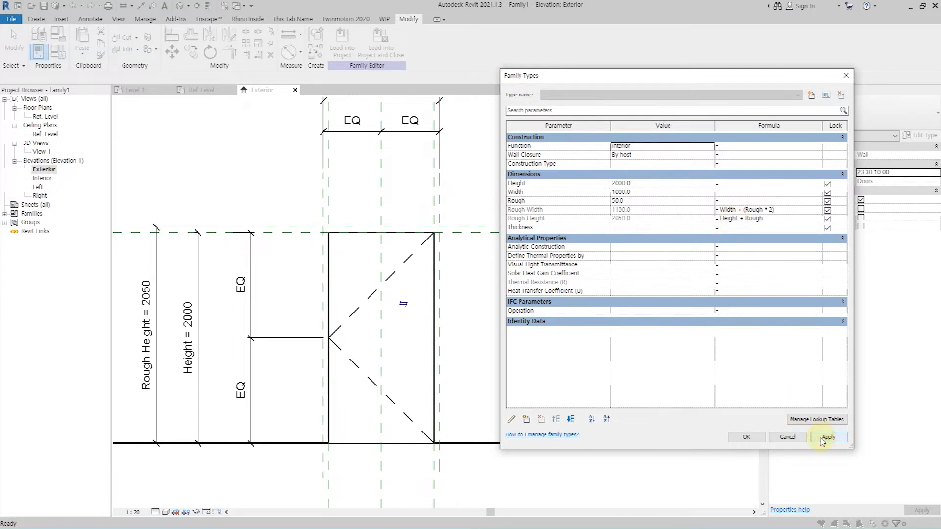
left_click(746, 437)
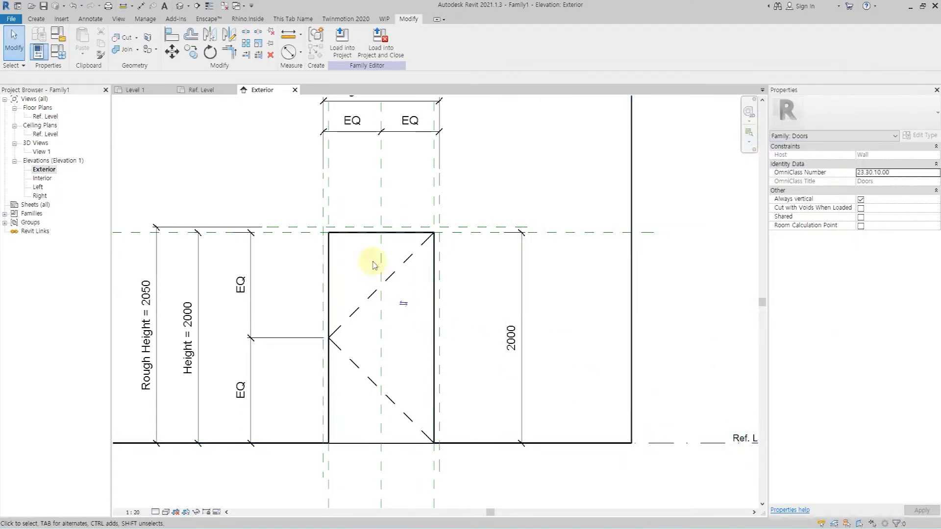
Edit the opening cut's boundary and align its top edge to the Rough Height reference plane, removing the conflicting constraints.
left_click(365, 233)
double_click(365, 235)
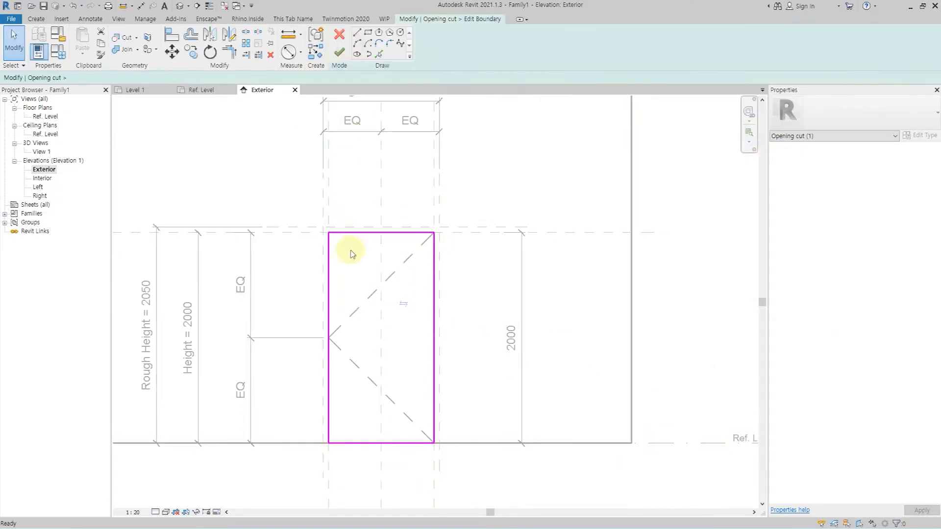
key("a")
key("l")
left_click(359, 231)
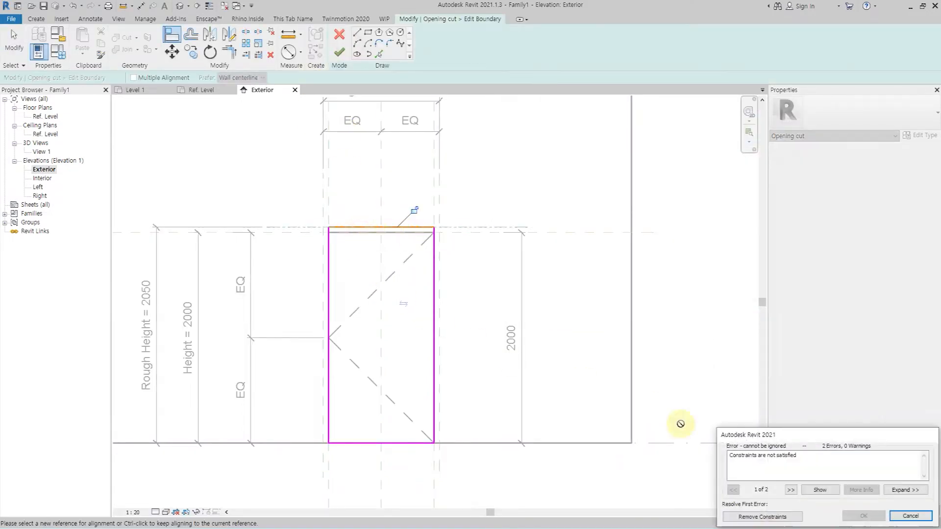
left_click(744, 515)
Align and lock the opening boundary's side edges to the outer Rough Width planes, removing conflicting constraints, and finish the sketch.
left_click(322, 198)
left_click(328, 260)
left_click(758, 518)
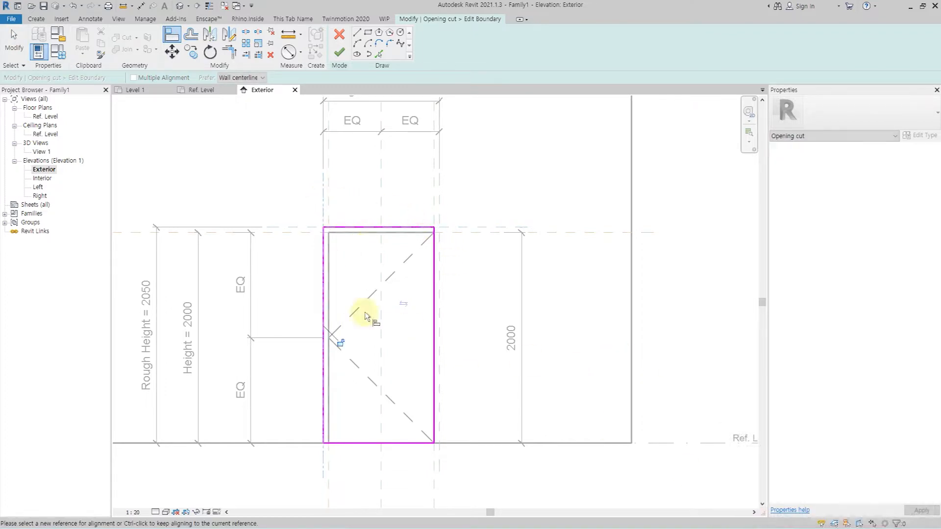
left_click(441, 214)
left_click(434, 256)
left_click(757, 514)
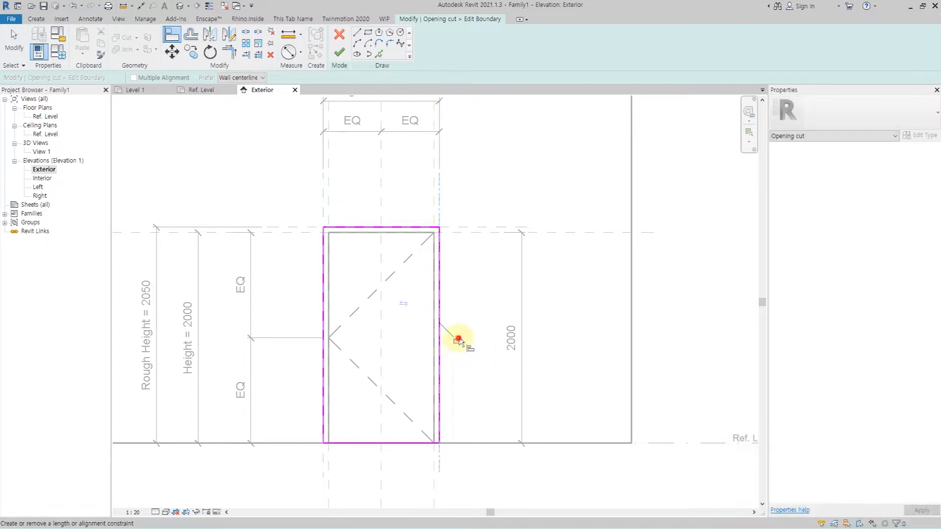
left_click(339, 52)
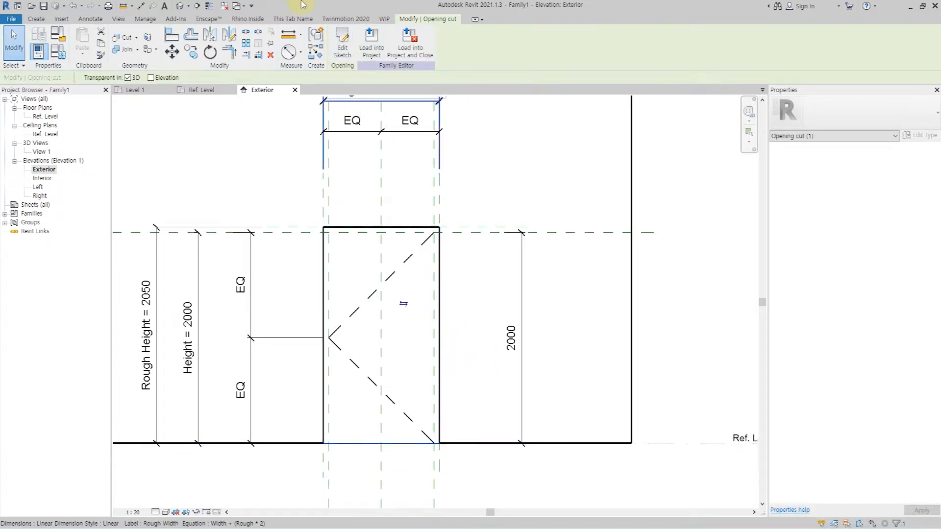
Flex the opening by applying a Height of 2100, and restore Height to 2000.
left_click(60, 51)
left_click(661, 183)
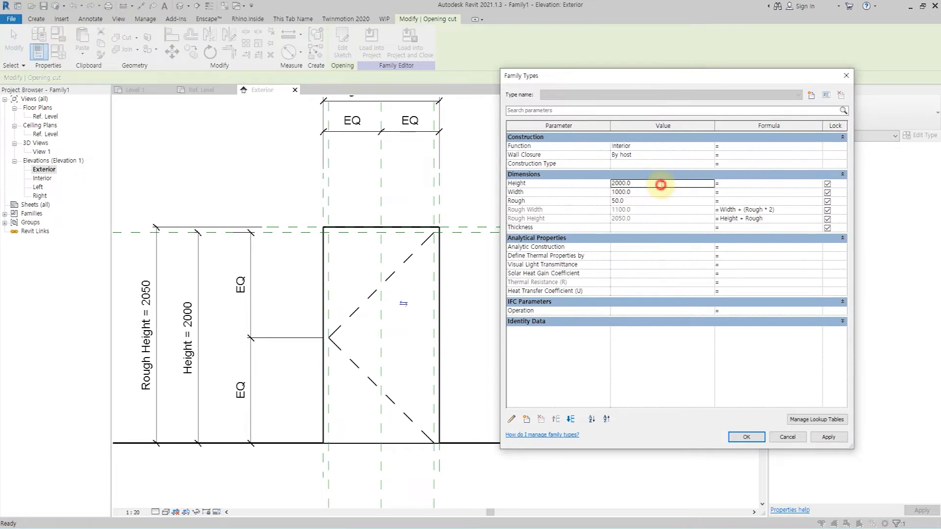
type("2100")
left_click(837, 439)
left_click(650, 183)
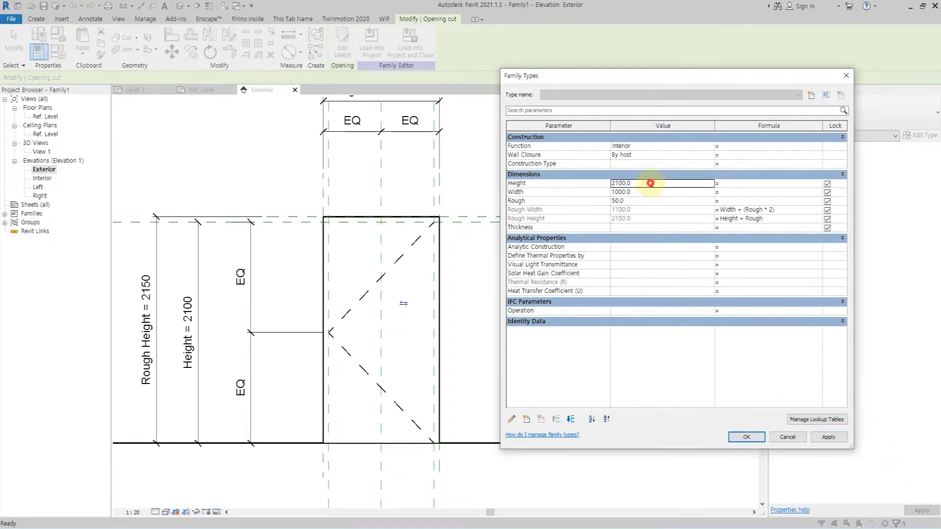
type("2000")
left_click(829, 440)
left_click(745, 437)
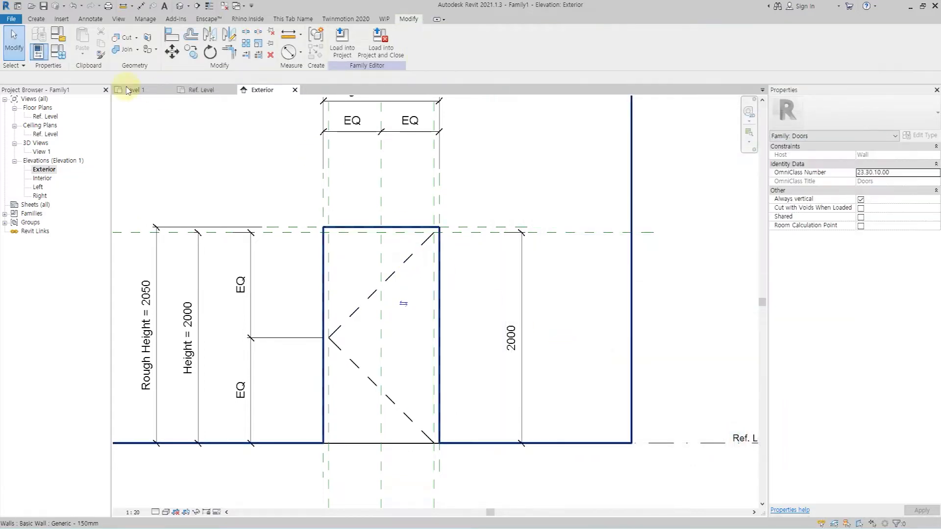
In the Ref. Level floor plan, draw two horizontal reference planes across the door on the wall's exterior side.
double_click(49, 118)
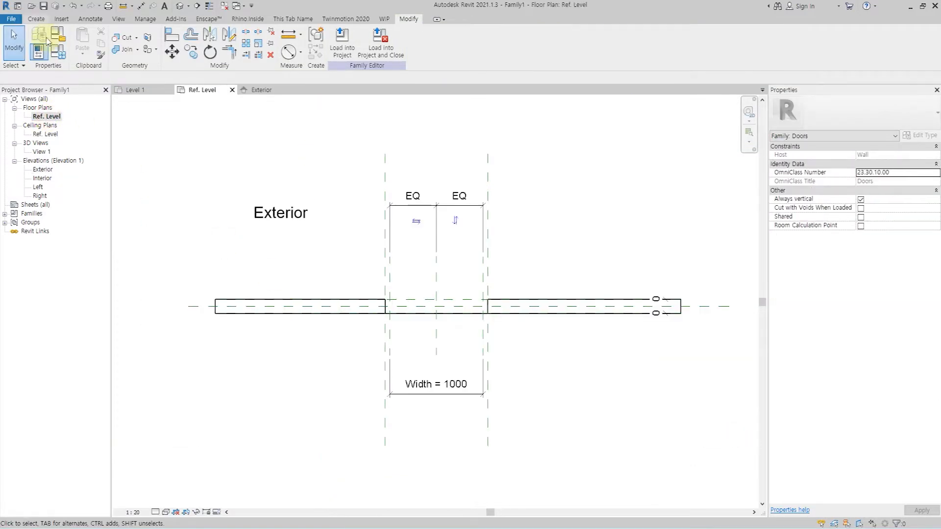
left_click(36, 19)
left_click(558, 39)
left_click(315, 263)
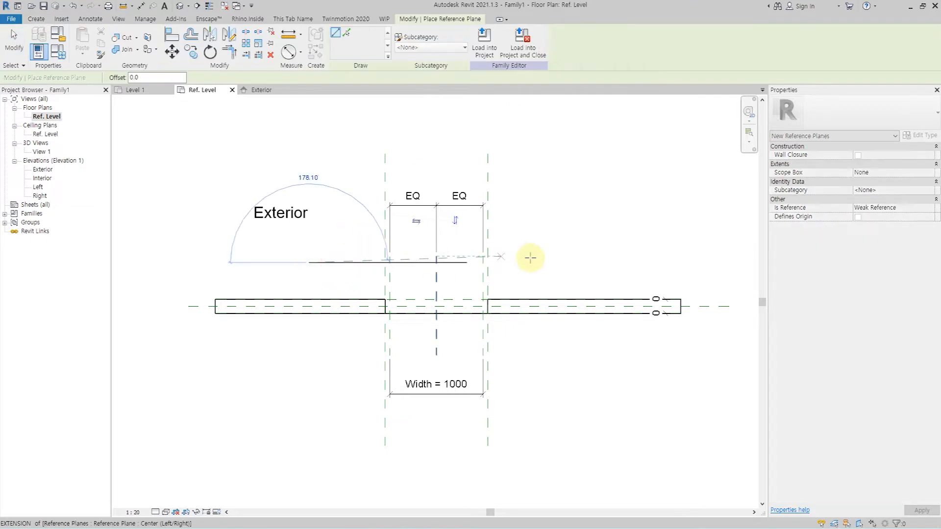
left_click(588, 264)
left_click(305, 230)
left_click(584, 230)
Dimension from the wall's centre plane to the farther new reference plane, and between the two new planes.
key("d")
key("i")
left_click(187, 306)
left_click(336, 230)
left_click(170, 245)
left_click(365, 230)
left_click(363, 262)
left_click(206, 271)
key("Escape")
Label the dimension from the wall's centre plane with a new type parameter _FixedDistance grouped under Other.
left_click(169, 267)
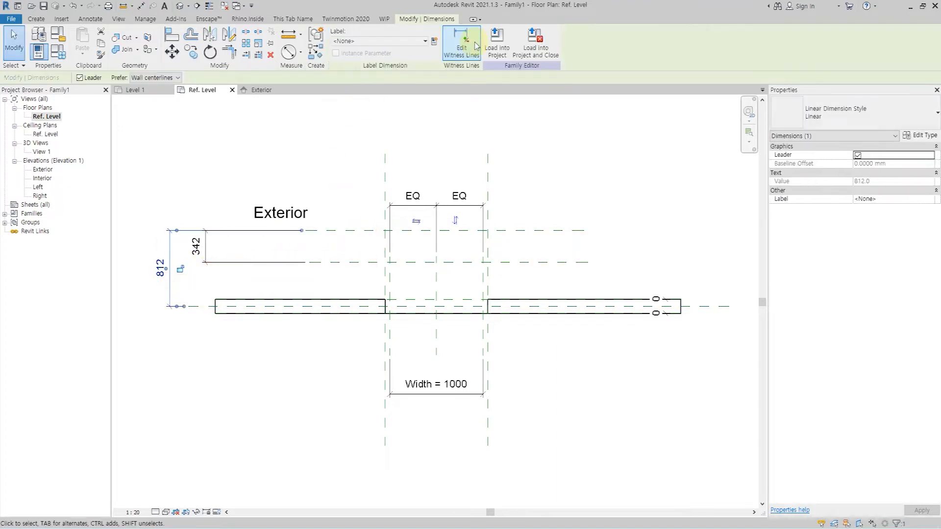
left_click(434, 42)
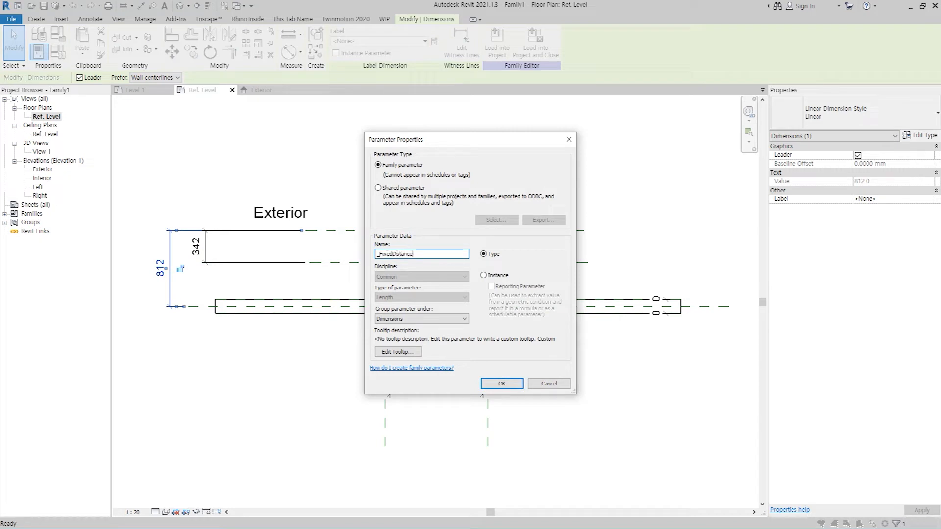
left_click(419, 319)
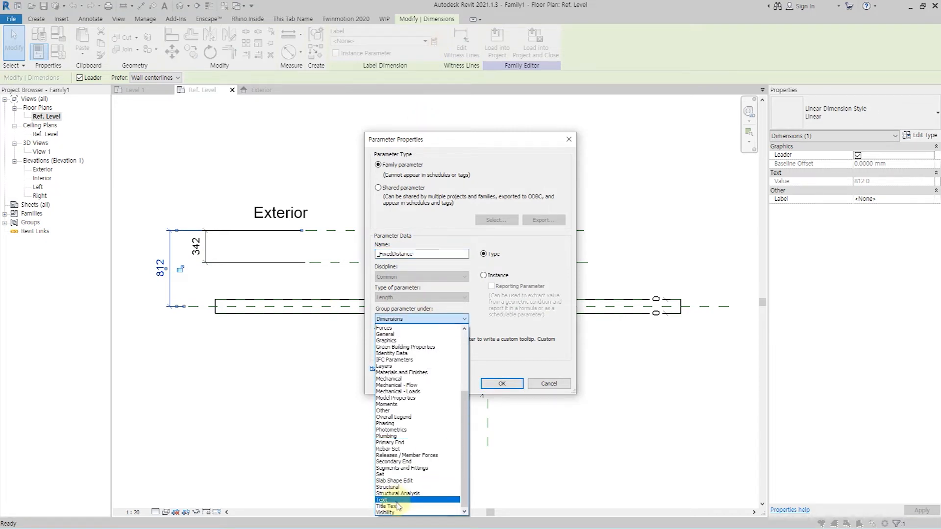
left_click(407, 411)
left_click(502, 383)
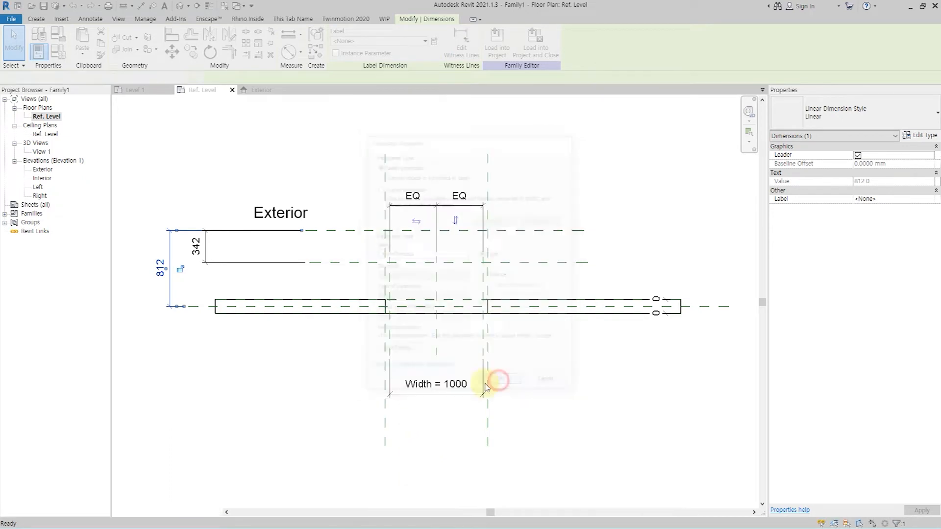
Label the dimension between the two new planes with a new instance parameter named _Distance.
left_click(288, 264)
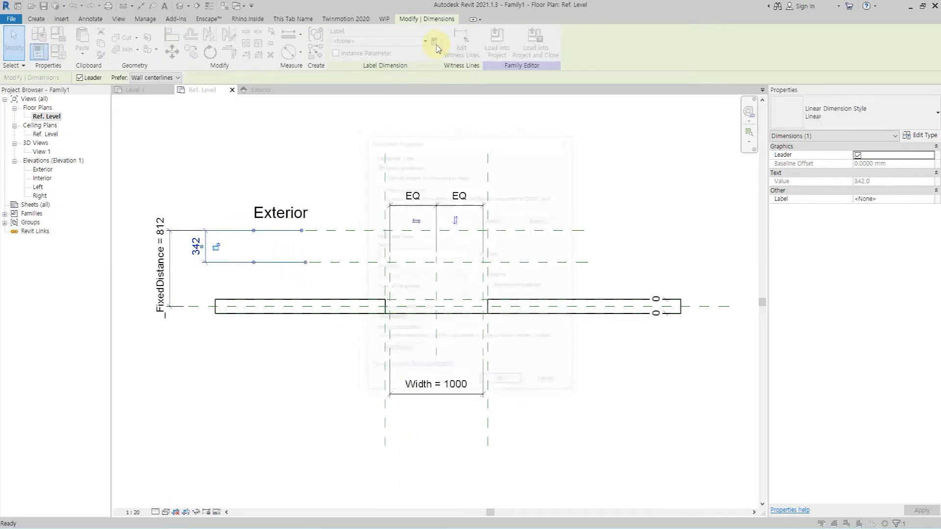
left_click(434, 42)
left_click(484, 276)
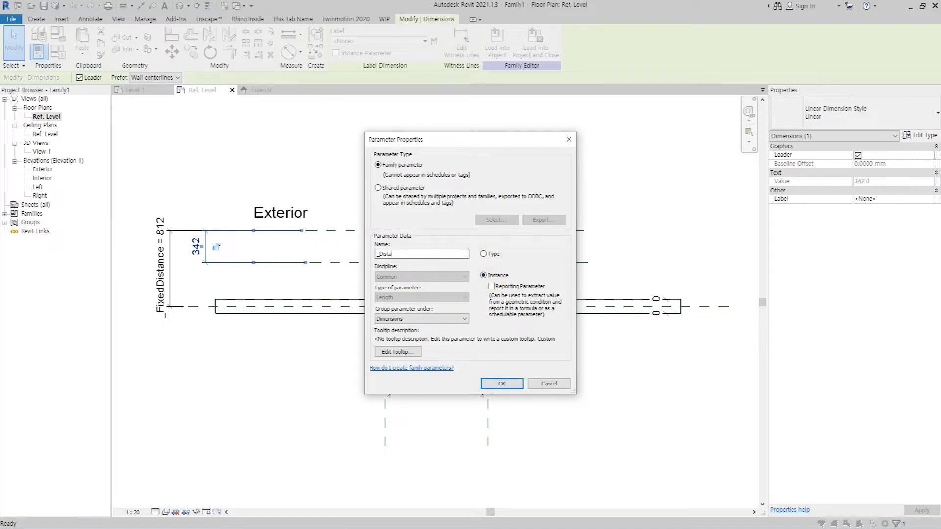
left_click(501, 383)
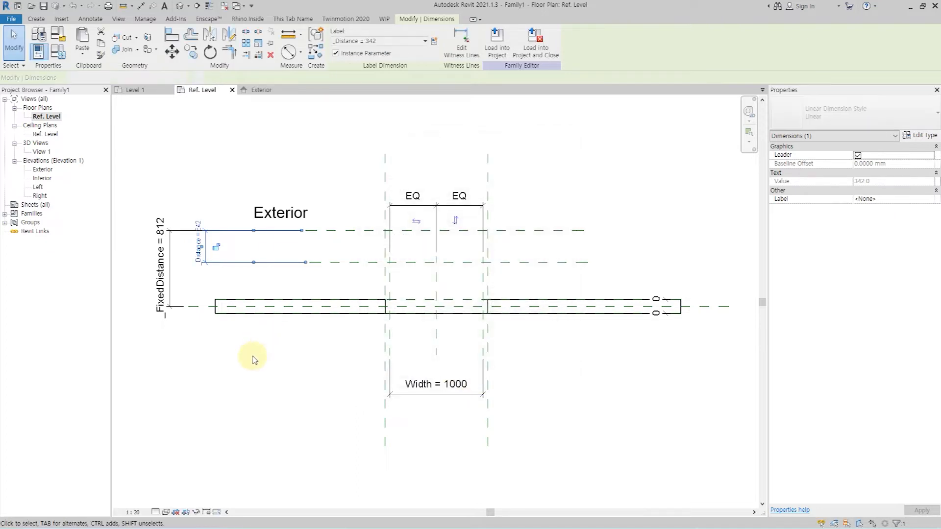
left_click(251, 361)
Change the _Distance parameter's group to Other in the family types.
left_click(58, 51)
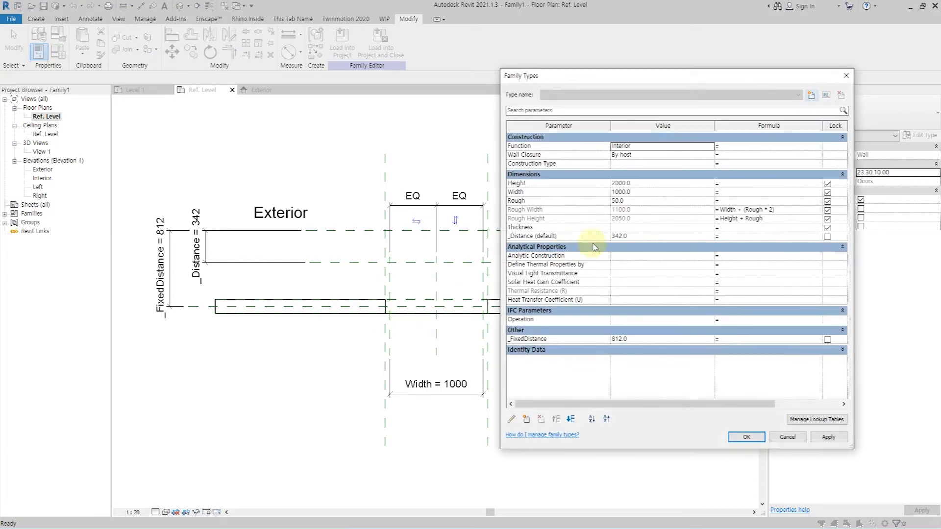
left_click(548, 237)
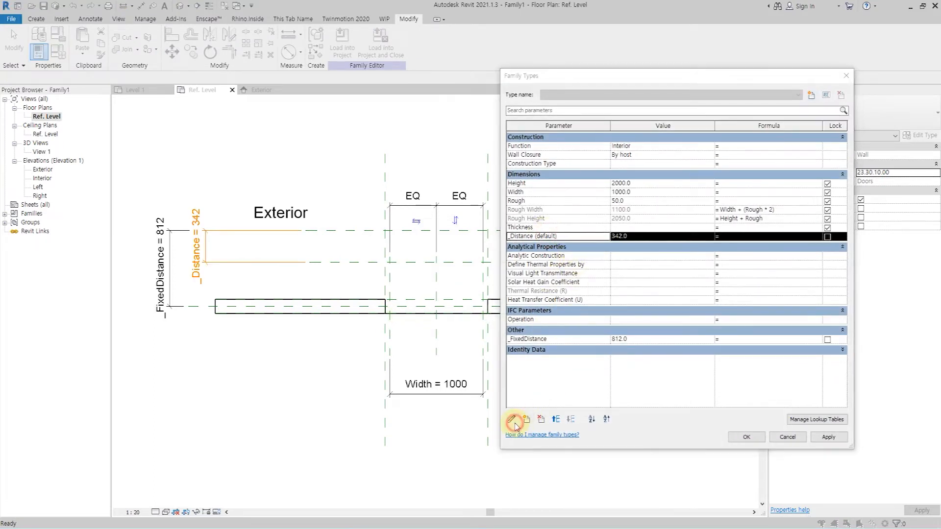
left_click(513, 420)
left_click(627, 314)
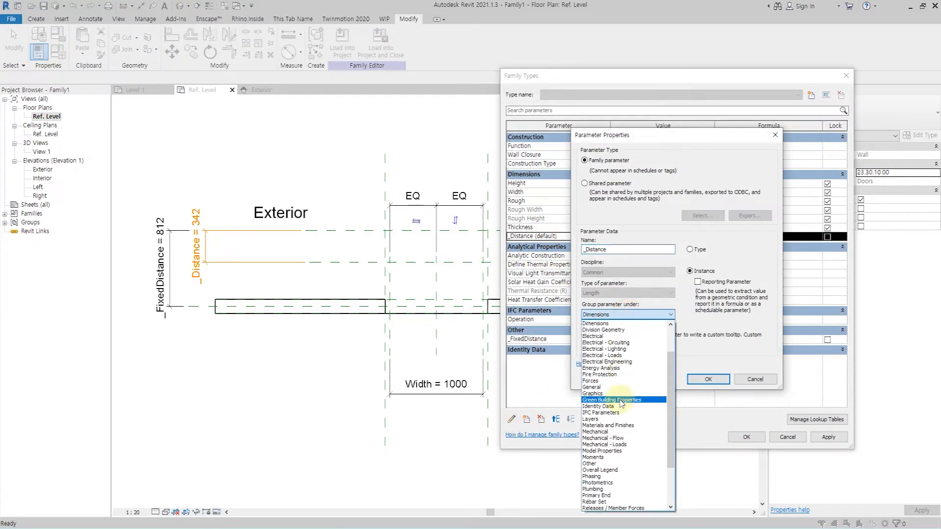
left_click(608, 463)
left_click(708, 378)
Change the _FixedDistance parameter to an instance parameter.
left_click(575, 338)
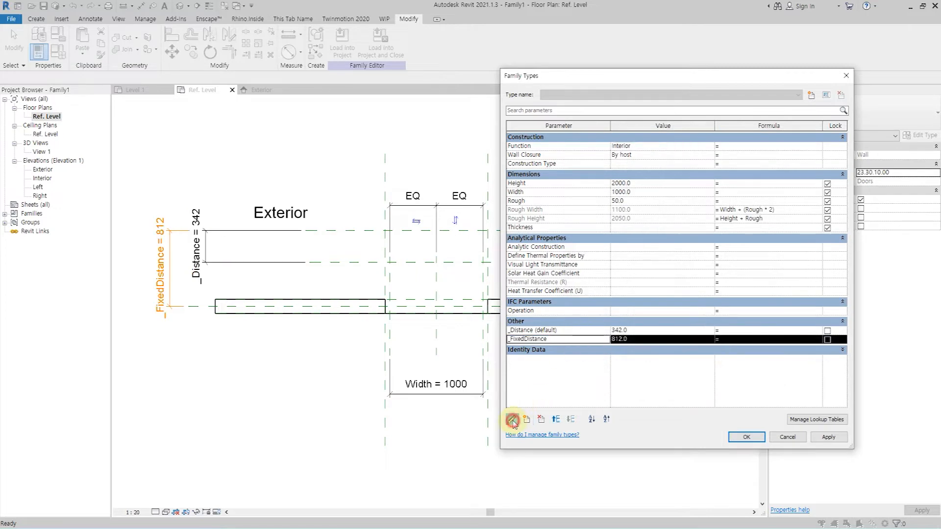
left_click(513, 420)
left_click(694, 271)
left_click(708, 378)
Add a Length instance parameter named _Offset, grouped under Dimensions, and apply it.
left_click(526, 419)
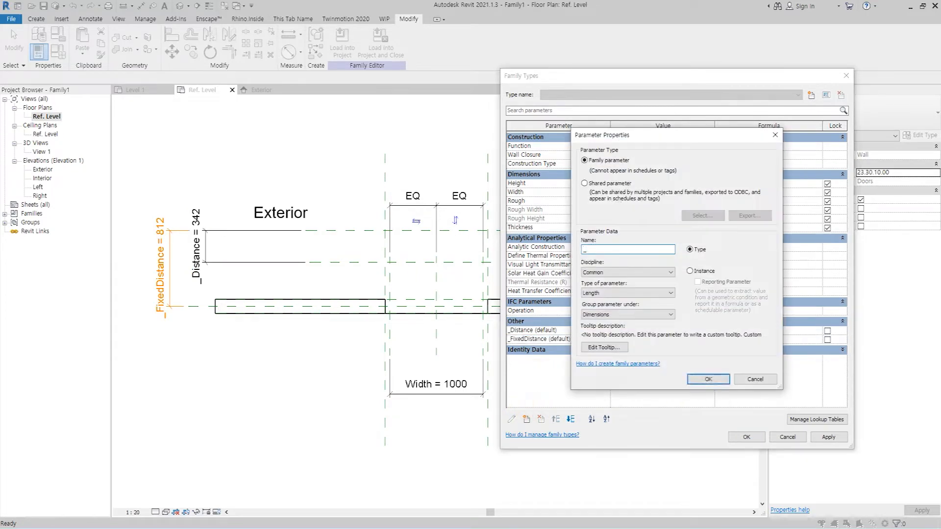
left_click(704, 271)
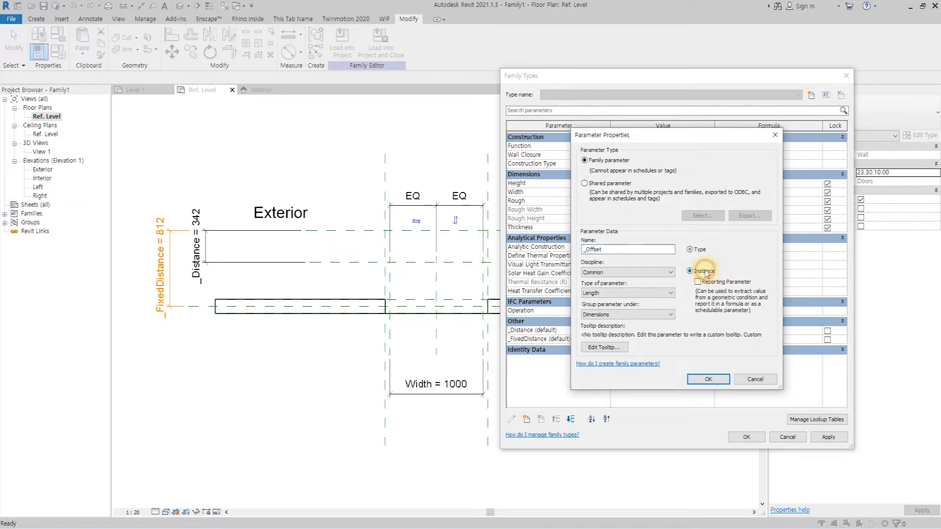
left_click(706, 379)
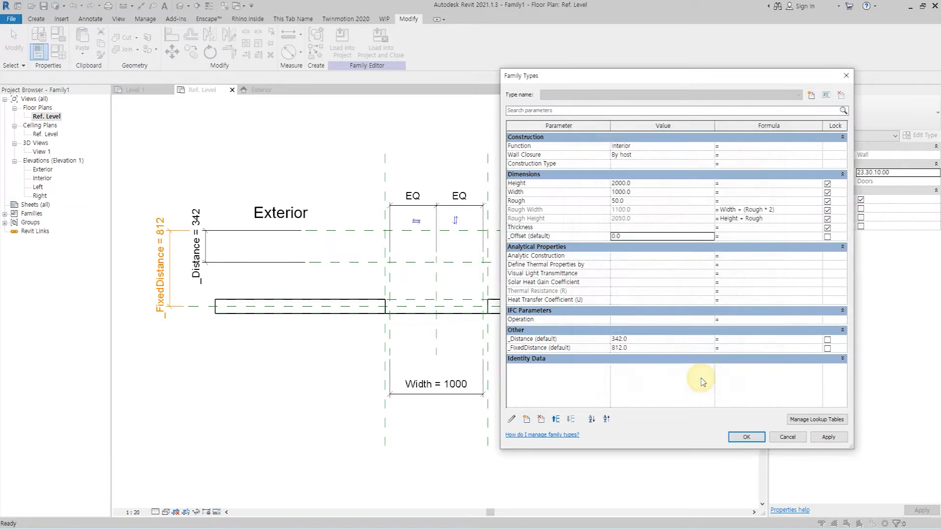
left_click(836, 439)
Give _FixedDistance the formula 1000 mm and _Distance the formula _FixedDistance - _Offset.
left_click(741, 339)
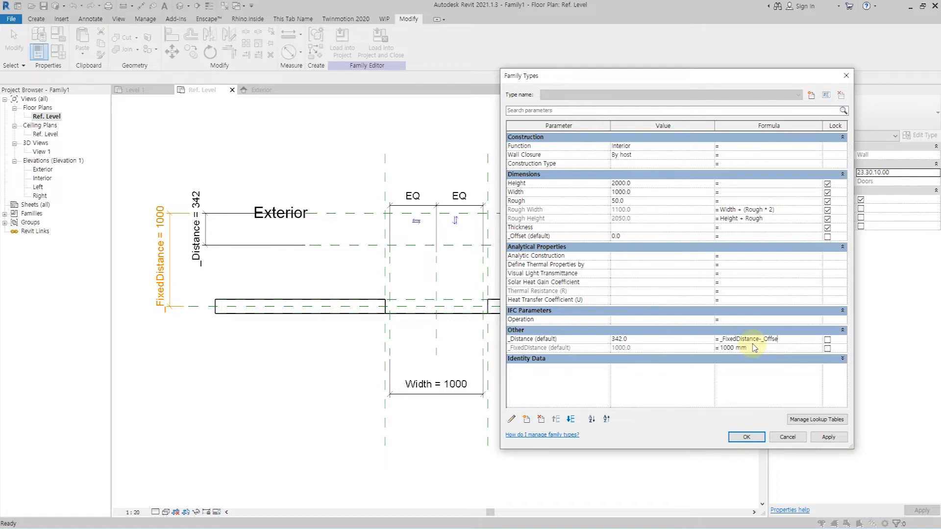
left_click(827, 437)
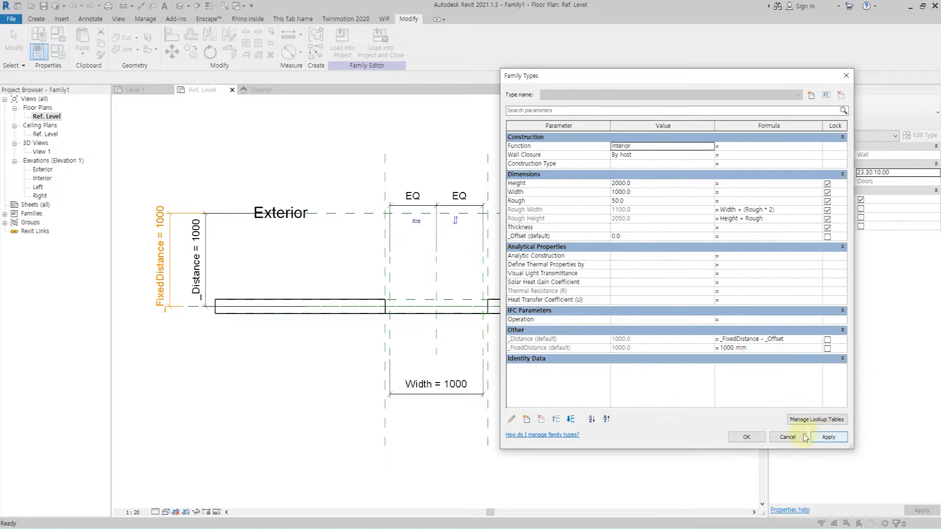
Test the _Offset parameter by applying the values 500 and -500 in the family types.
left_click(676, 237)
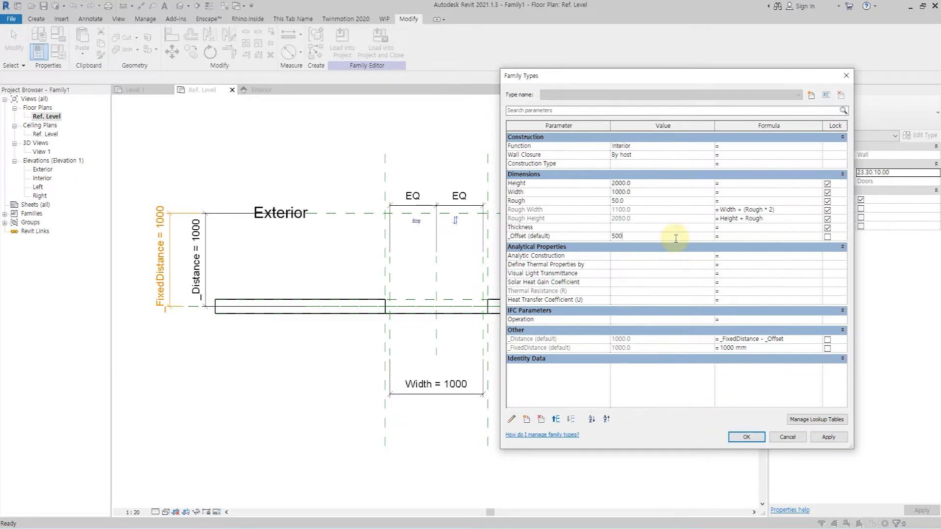
left_click(828, 437)
left_click(661, 236)
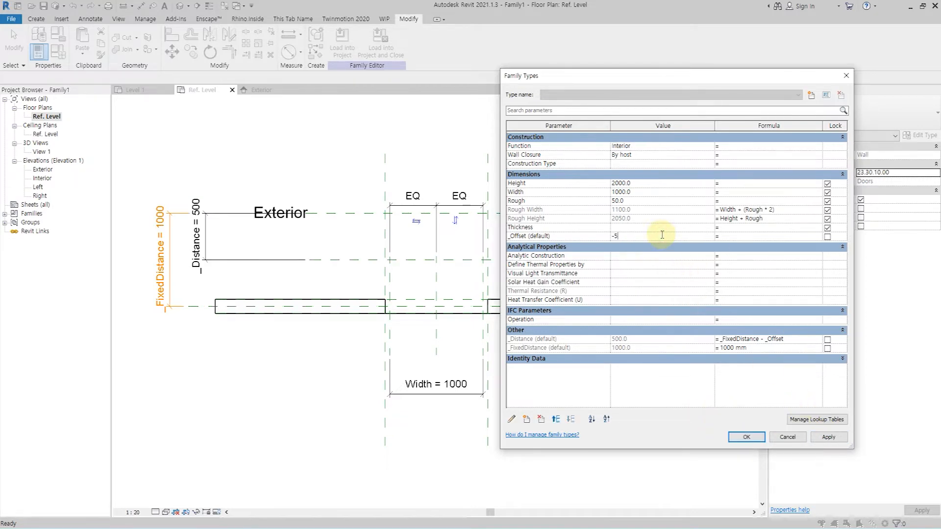
left_click(829, 437)
Set _Offset to 500, apply it and accept the family types.
left_click(636, 233)
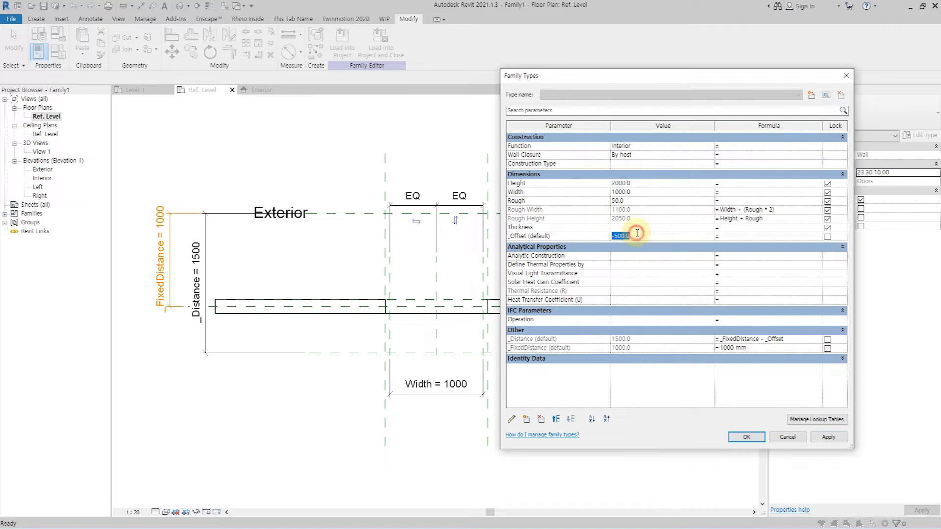
type("500")
left_click(826, 438)
left_click(745, 437)
Start a sweep with the movable offset reference plane as its work plane and open the Exterior elevation for sketching.
scroll(520, 240, "up", 1)
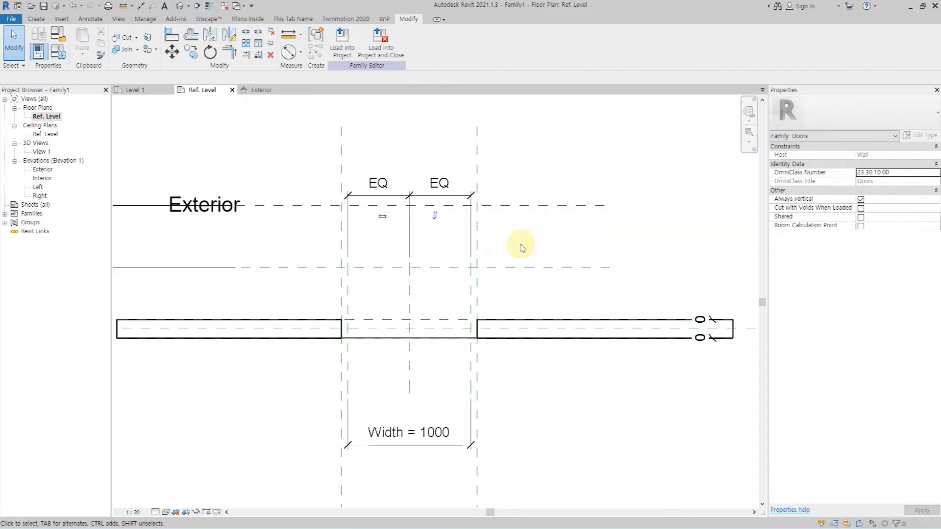
left_click(35, 19)
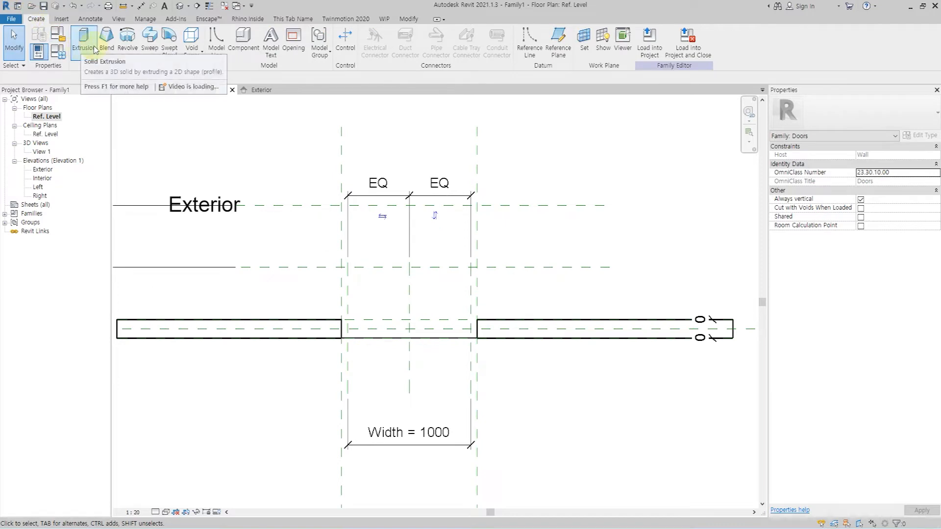
left_click(149, 42)
left_click(361, 39)
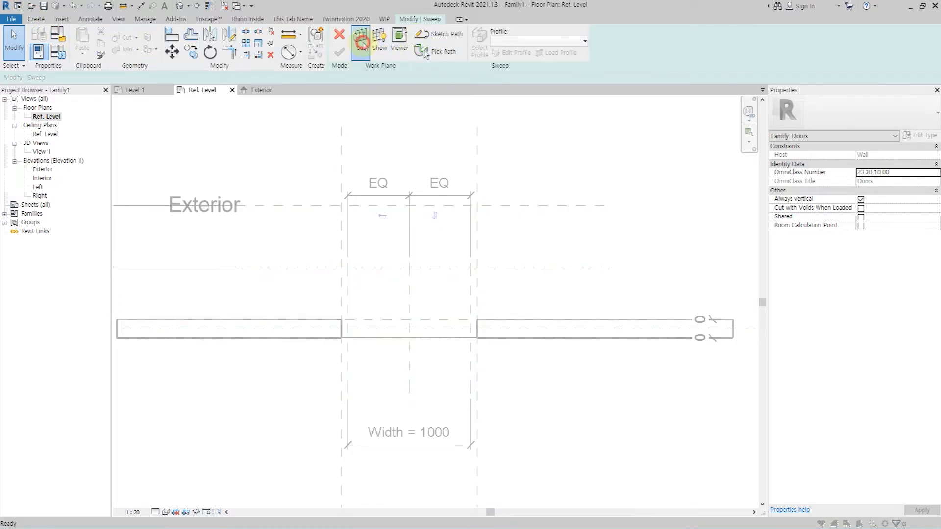
left_click(444, 328)
left_click(431, 267)
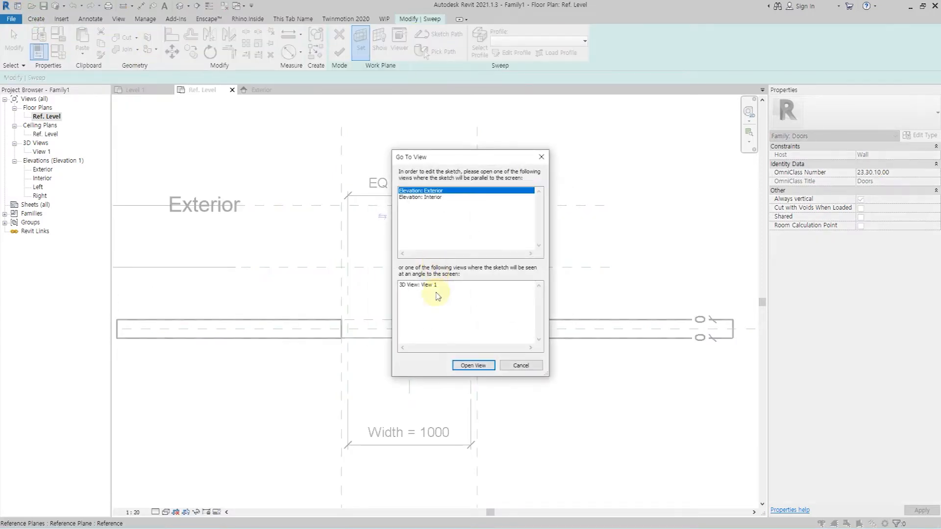
left_click(467, 365)
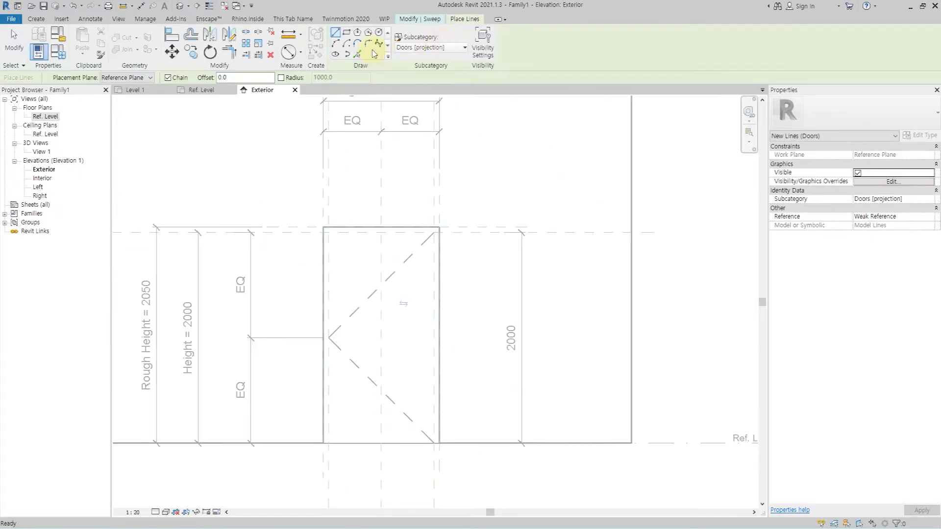
Sketch the sweep path as three connected lines up one jamb, across the 2000 mm head and down the other jamb, within the 1000 mm width.
left_click(428, 20)
left_click(447, 35)
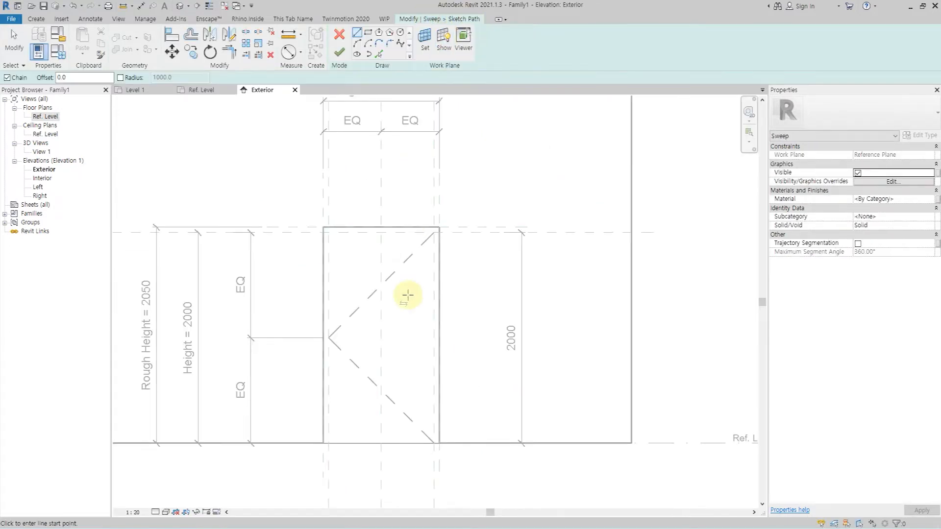
left_click(328, 444)
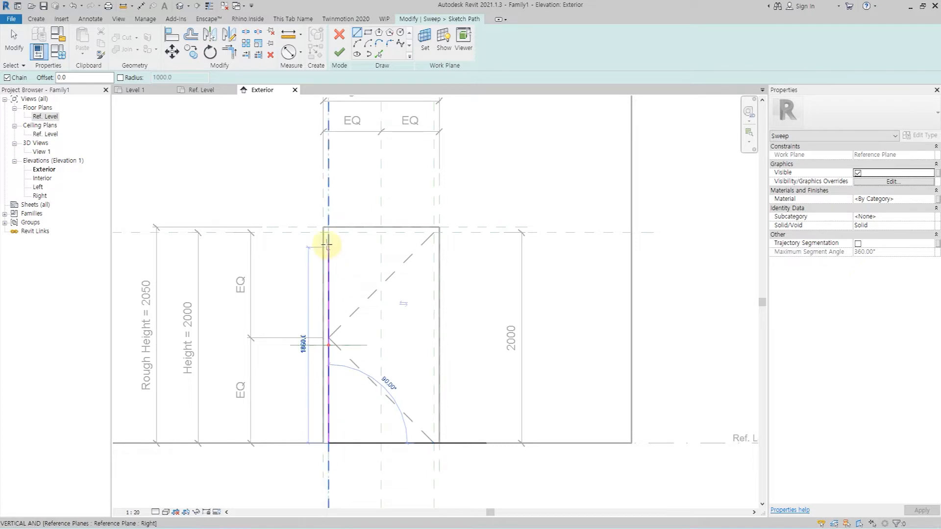
left_click(329, 232)
left_click(433, 233)
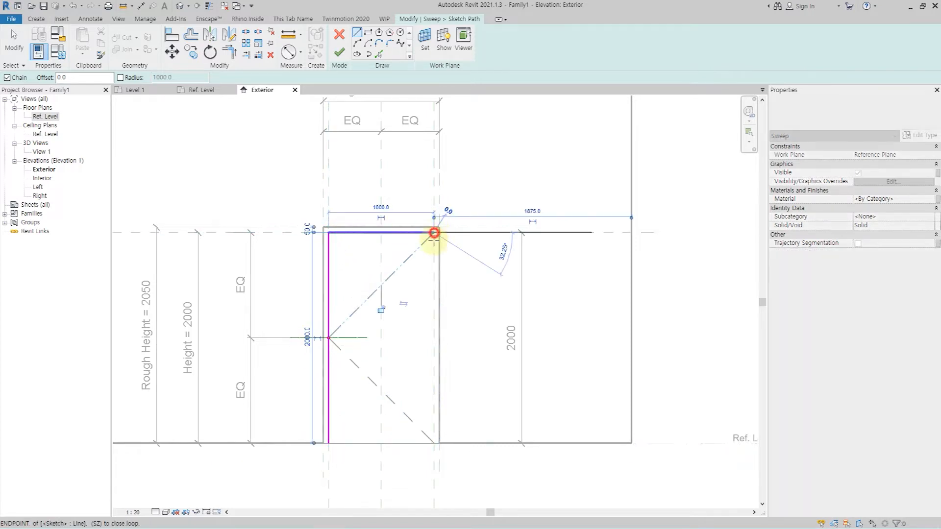
left_click(433, 443)
key("Escape")
key("Escape")
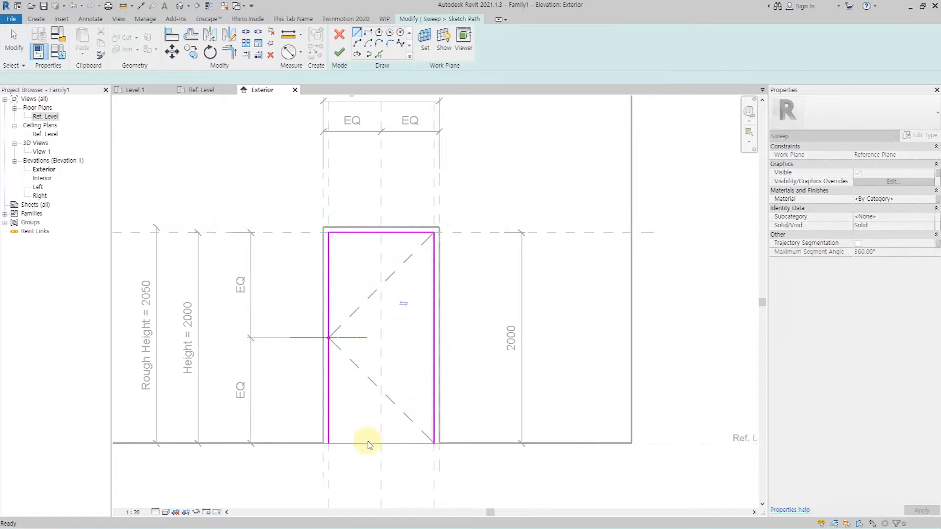
Align and lock the path's jamb and head lines to their Width and Height reference planes, and finish the path.
middle_click_drag(367, 441, 346, 404)
key("a")
key("l")
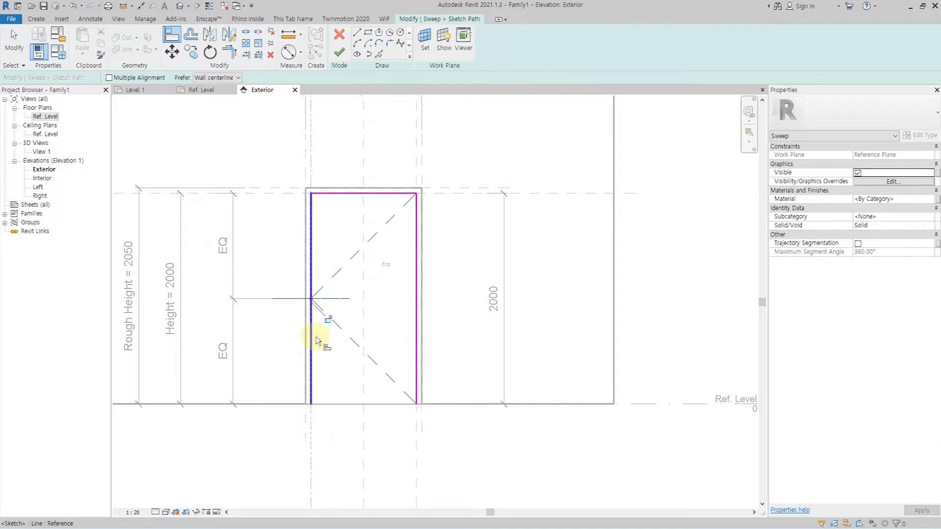
left_click(281, 194)
left_click(390, 208)
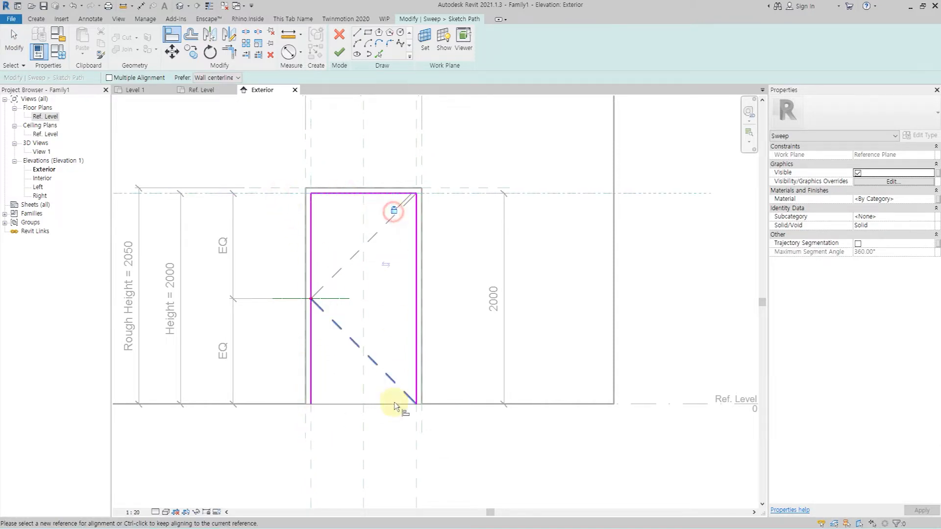
left_click(416, 442)
left_click(417, 378)
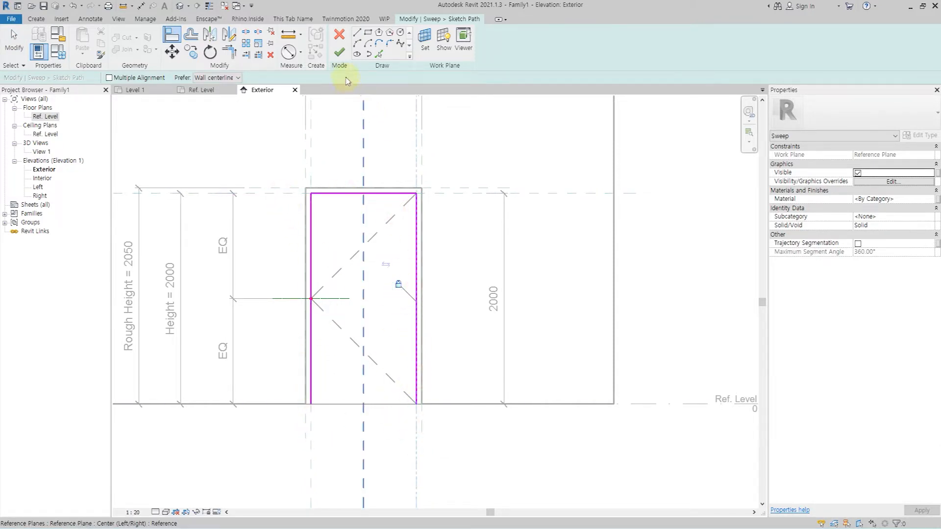
left_click(339, 52)
Edit the sweep profile in the Ref. Level floor plan and sketch a closed stepped frame profile against the Width reference plane.
left_click(515, 52)
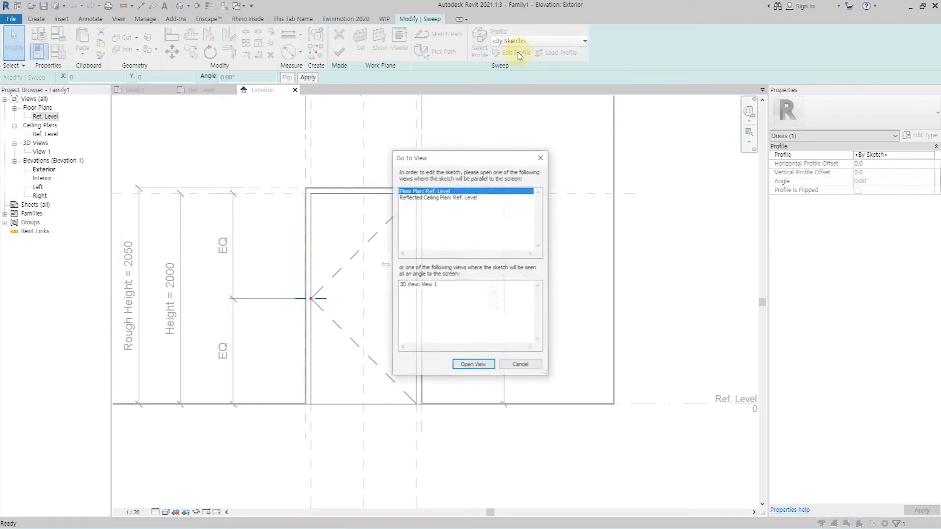
left_click(478, 364)
scroll(466, 242, "up", 3)
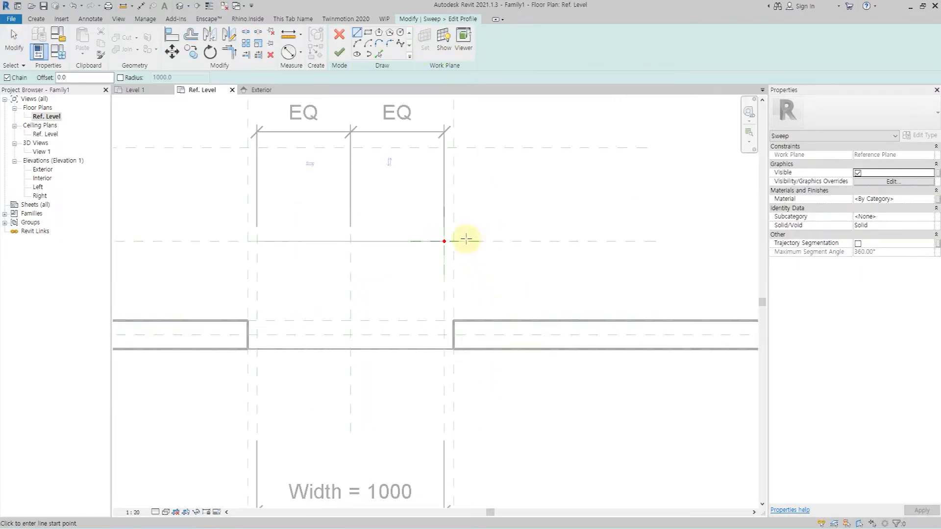
left_click(439, 210)
left_click(439, 276)
scroll(439, 276, "up", 2)
left_click(429, 276)
left_click(429, 252)
left_click(396, 252)
left_click(394, 200)
left_click(429, 201)
left_click(430, 190)
left_click(442, 189)
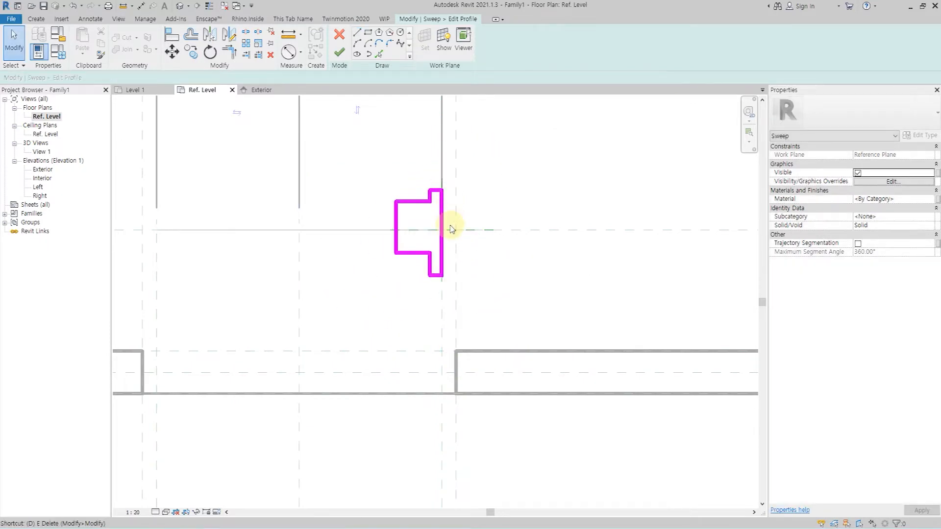
Dimension the profile's two outer end edges to the offset reference plane and make the segments equal.
key("d")
key("i")
left_click(438, 276)
left_click(516, 229)
left_click(436, 189)
left_click(556, 192)
left_click(632, 230)
Dimension the two inner step edges of the profile to the offset reference plane and make the segments equal.
left_click(412, 252)
left_click(497, 230)
left_click(406, 195)
left_click(340, 203)
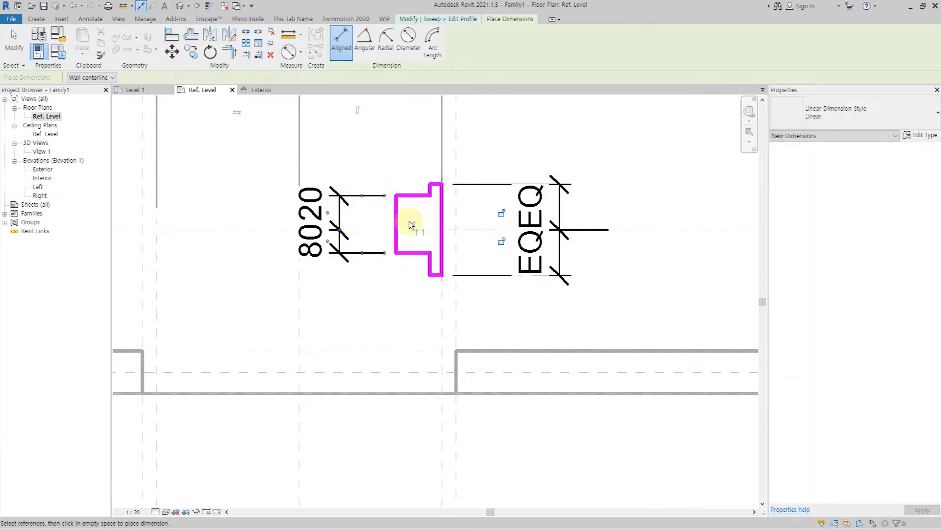
left_click(411, 230)
Dimension the profile's thickness across its upper step and make the two segments equal.
left_click(397, 211)
left_click(441, 196)
left_click(481, 149)
scroll(422, 273, "down", 1)
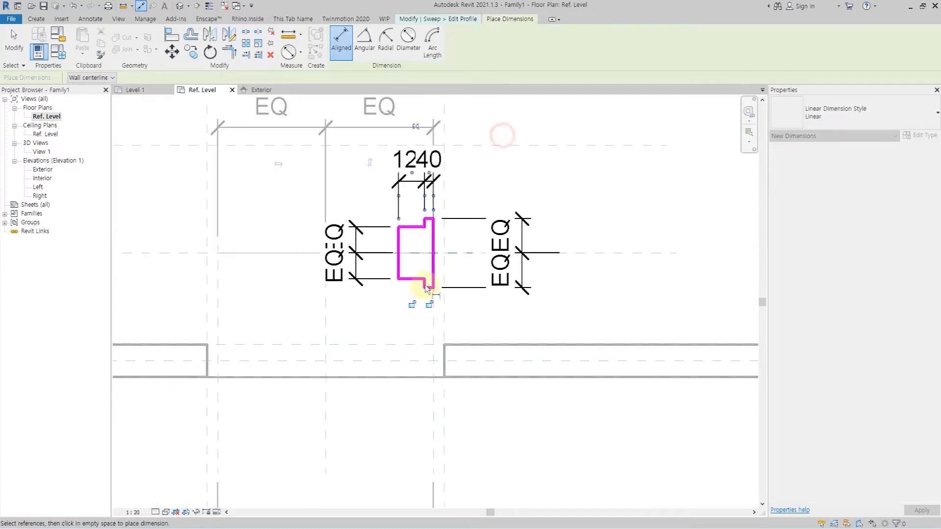
left_click(432, 169)
Dimension the profile's thickness across its lower step and make the two segments equal.
left_click(384, 260)
scroll(400, 283, "up", 1)
left_click(417, 288)
left_click(429, 284)
left_click(424, 374)
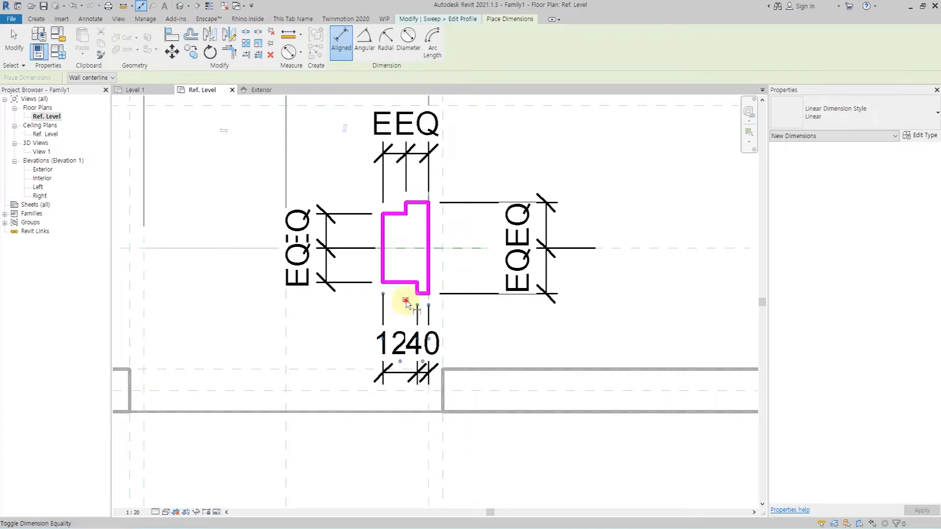
left_click(405, 299)
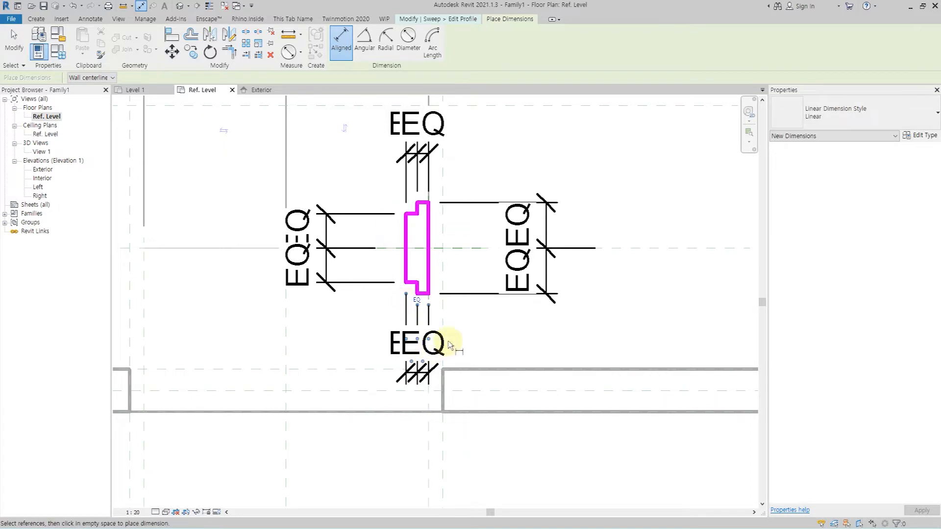
Add dimensions for the profile's overall width, its overall thickness and the depth of its upper step.
left_click(422, 294)
left_click(420, 202)
left_click(615, 213)
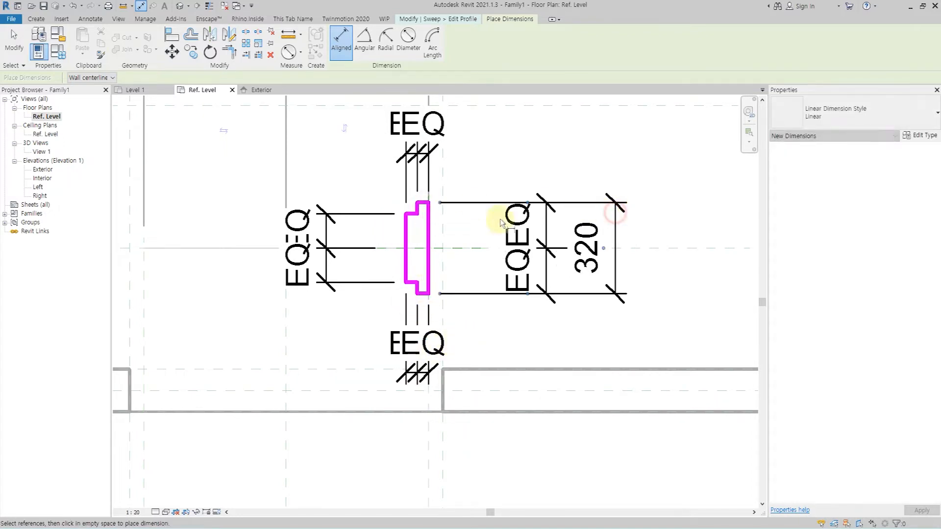
scroll(414, 265, "down", 1)
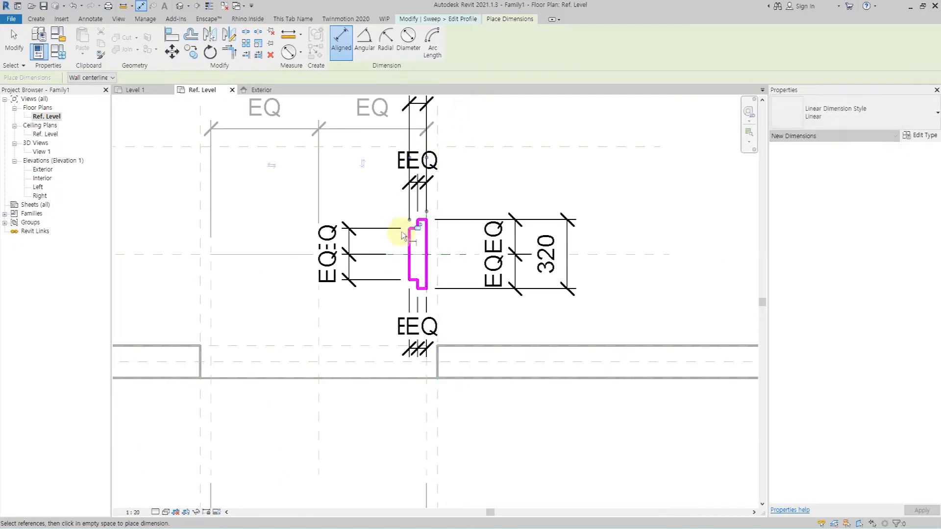
scroll(401, 235, "up", 1)
left_click(422, 214)
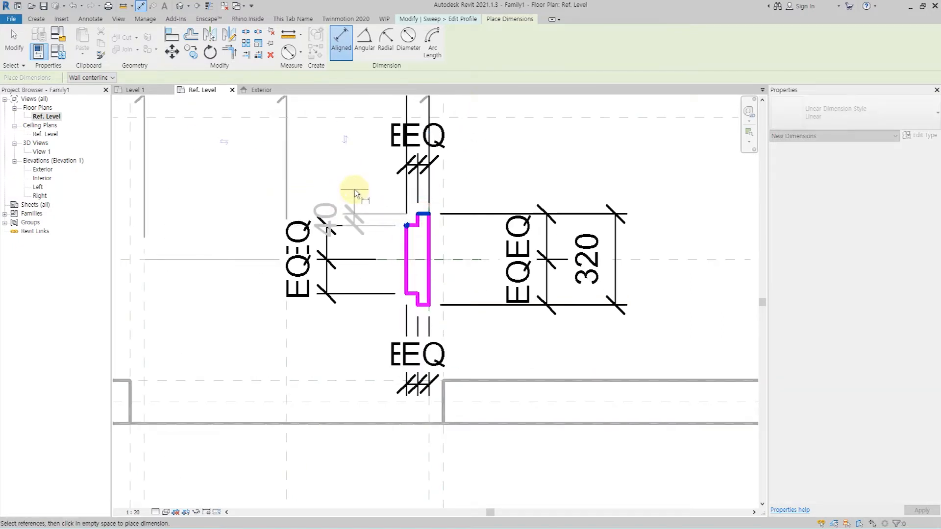
left_click(324, 188)
scroll(381, 317, "down", 1)
key("Escape")
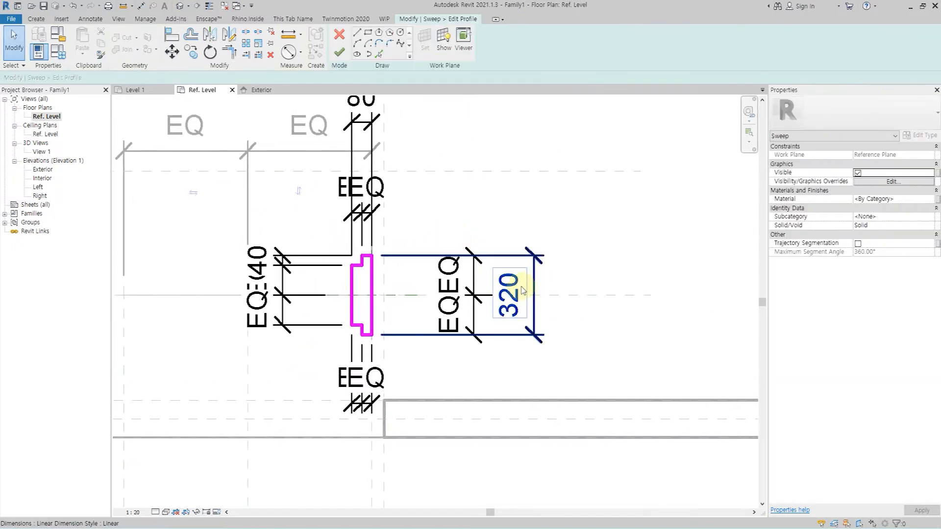
Label the overall profile width dimension with a new type parameter named _FrameWidth.
middle_click_drag(504, 262, 483, 316)
left_click(482, 315)
left_click(424, 41)
left_click(362, 57)
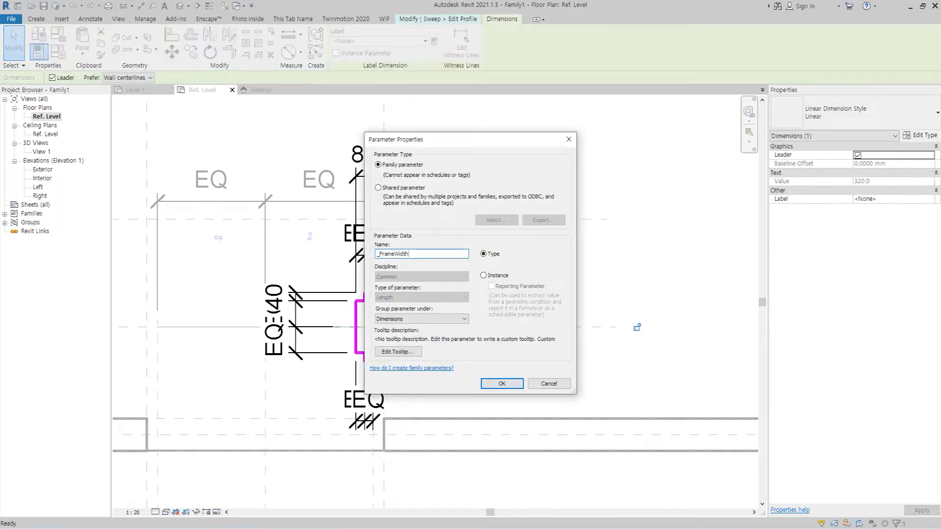
type("_FrameWidth")
key("Return")
Label the overall profile thickness dimension with a new type parameter named _FrameThk.
left_click(364, 154)
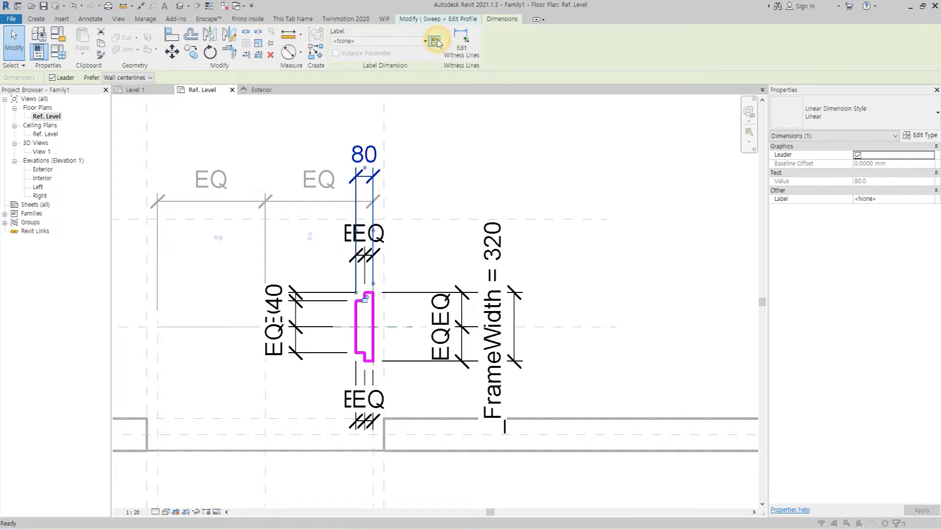
left_click(435, 42)
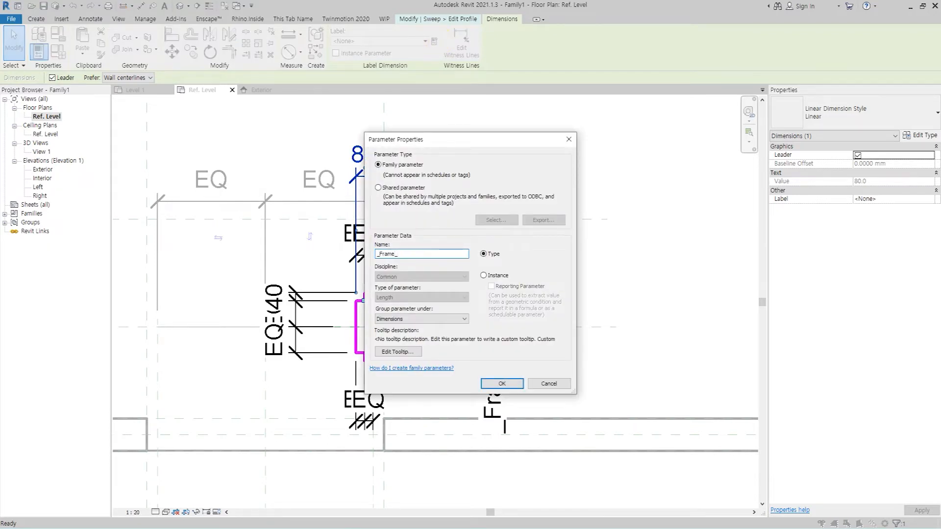
key("Return")
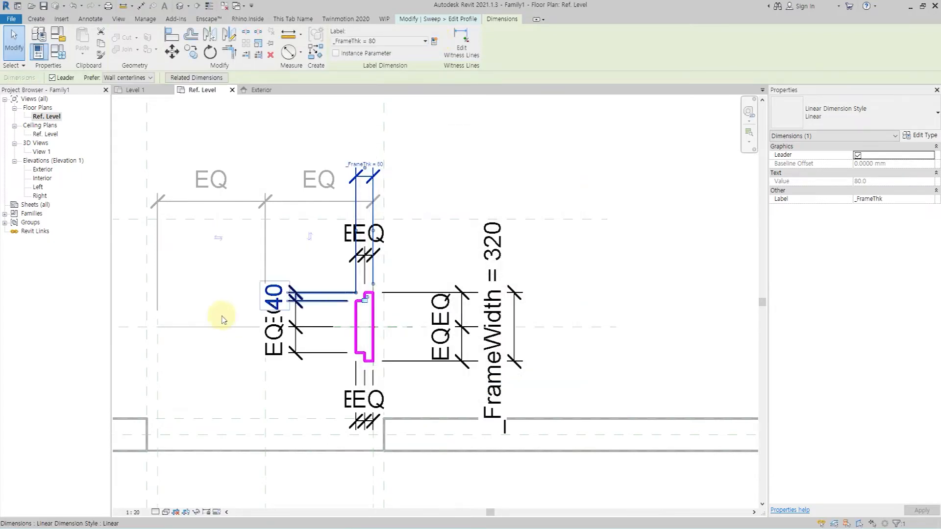
Label the profile's step depth dimension with a new type parameter named _PanelThk.
left_click(327, 299)
left_click(435, 42)
type("_")
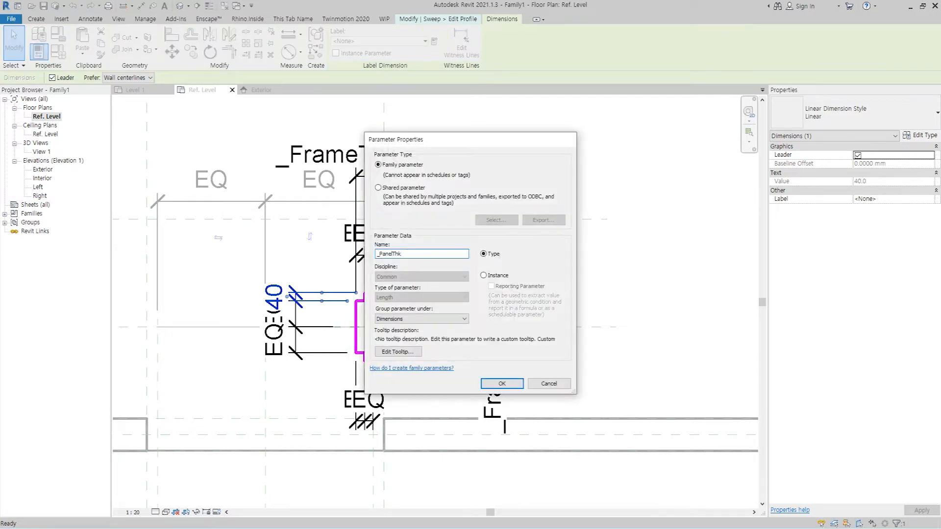
type("PanelThk")
key("Return")
In the family types, set _FrameWidth to 200 and _FrameThk to 40, applying each value.
left_click(58, 51)
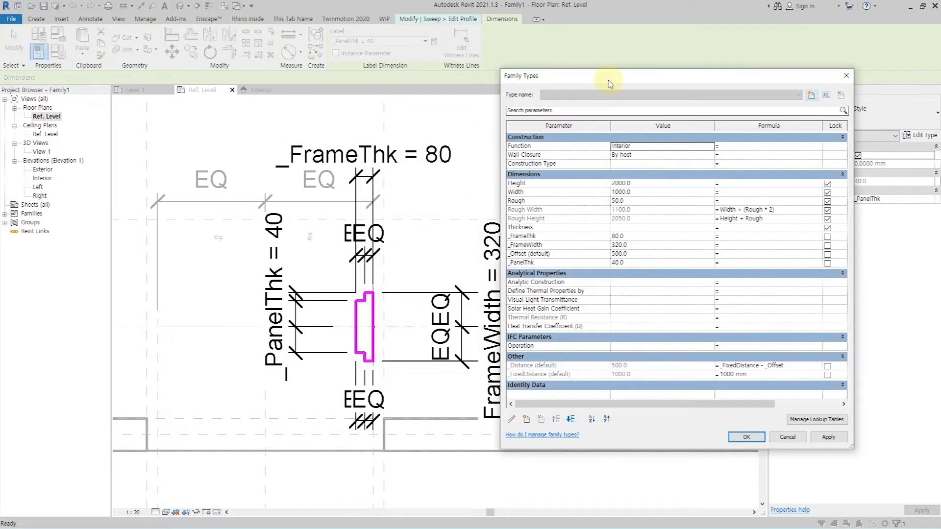
left_click_drag(609, 84, 653, 84)
left_click(688, 248)
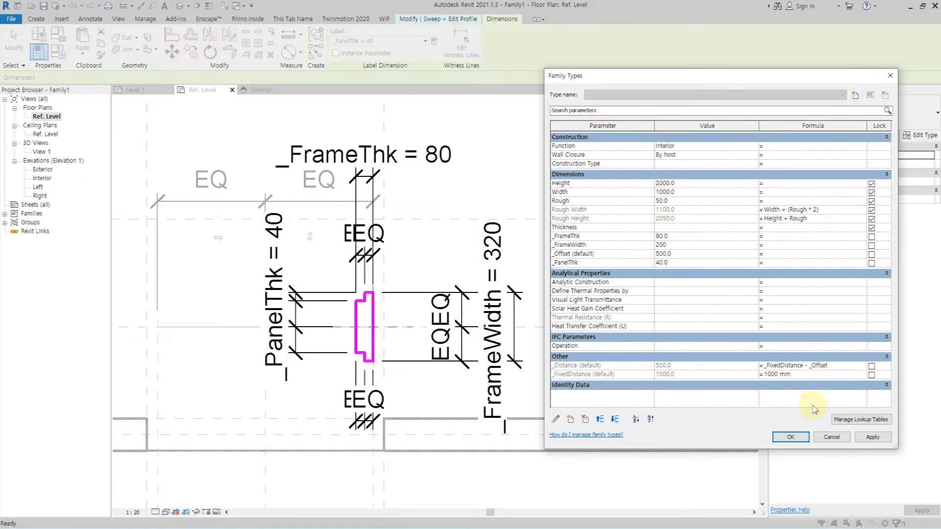
left_click(888, 443)
left_click(691, 235)
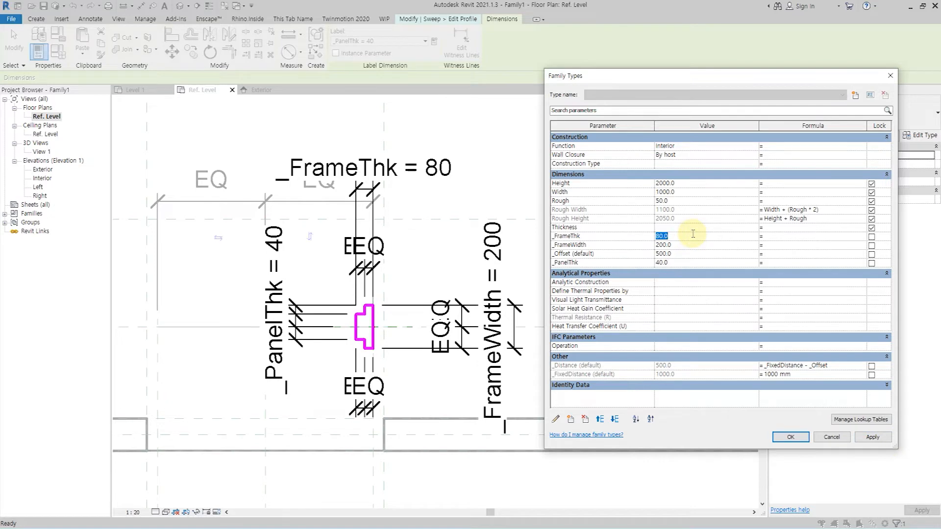
left_click(873, 437)
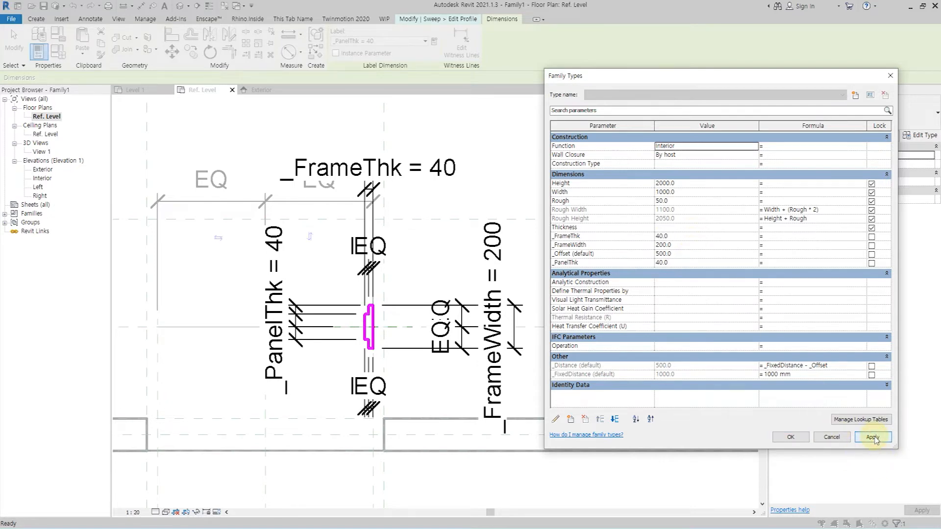
Set _PanelThk to 50 in the family types and finish both the frame profile and the sweep.
left_click(683, 262)
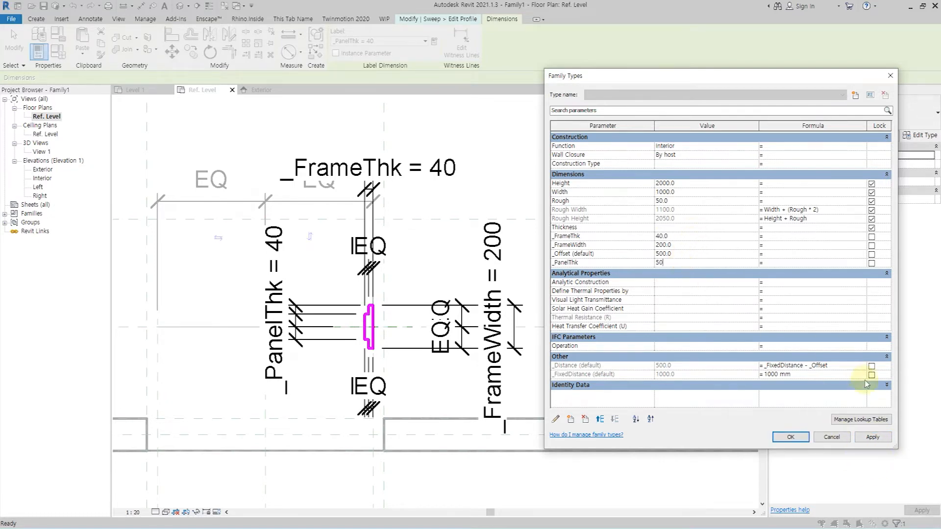
left_click(873, 436)
left_click(711, 264)
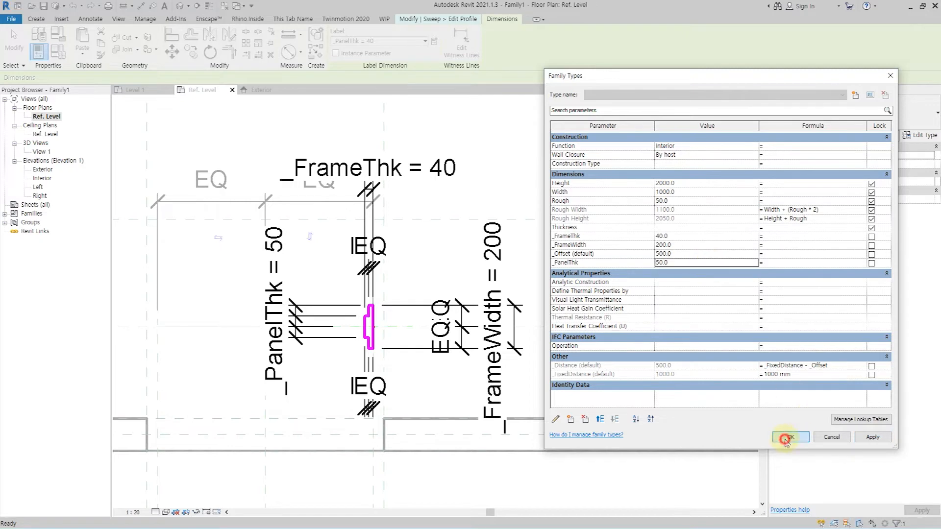
left_click(785, 438)
left_click(338, 54)
left_click(338, 53)
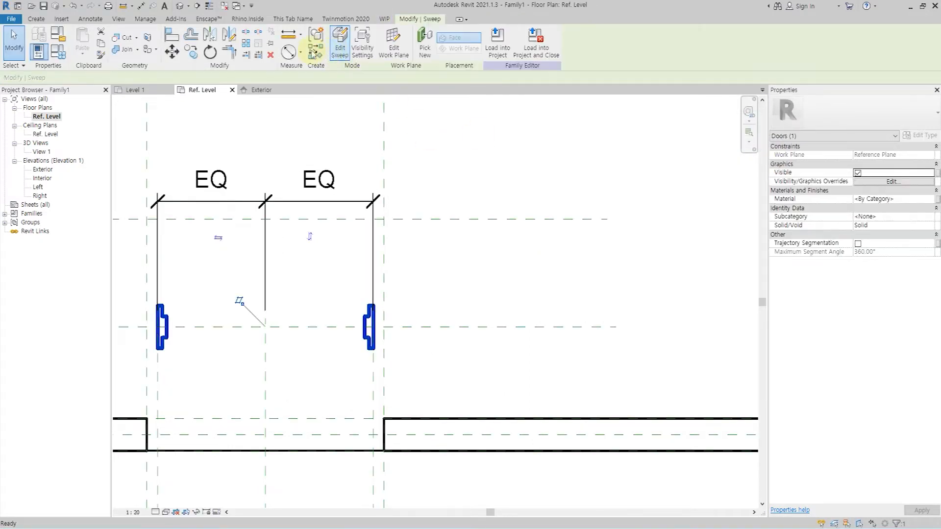
Show the door family in the default 3D view from the frame side with a shaded visual style.
left_click(180, 6)
middle_click_drag(533, 378, 362, 350, "shift")
left_click(176, 512)
left_click(196, 482)
scroll(603, 390, "up", 2)
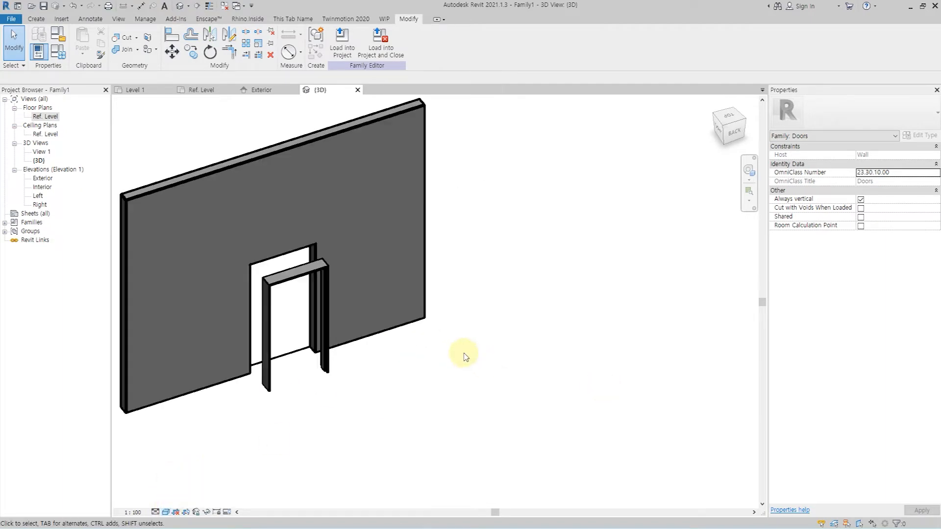
Test the frame and opening by applying a Height of 2500 in the family types and restoring it to 2000.
left_click(58, 51)
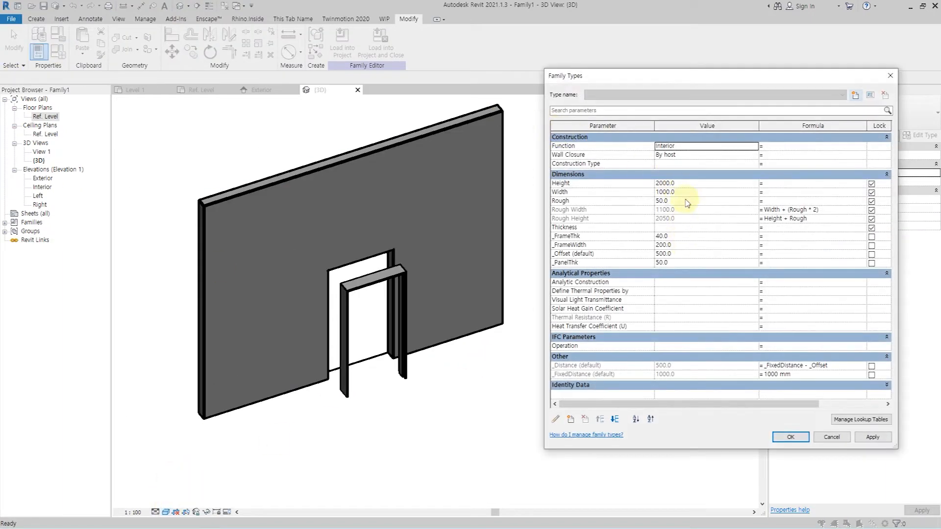
double_click(693, 183)
type("2")
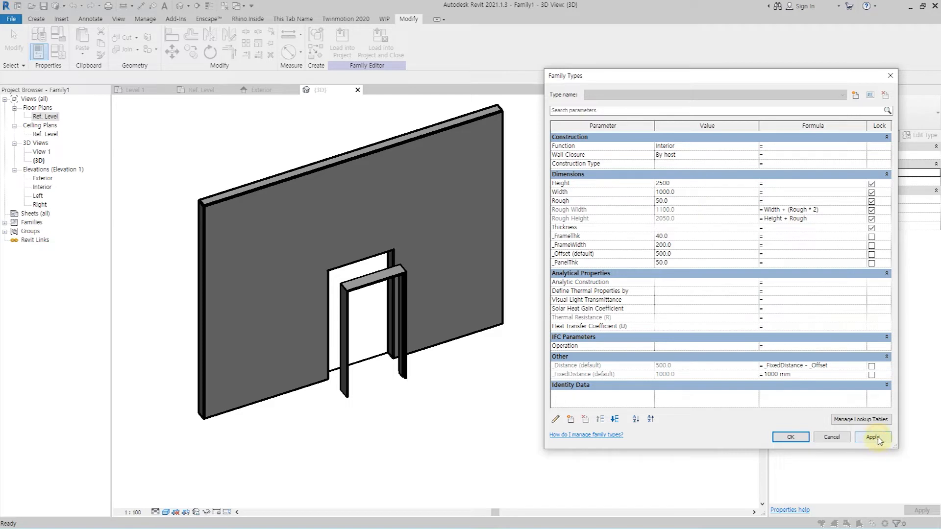
left_click(874, 437)
double_click(705, 183)
type("2")
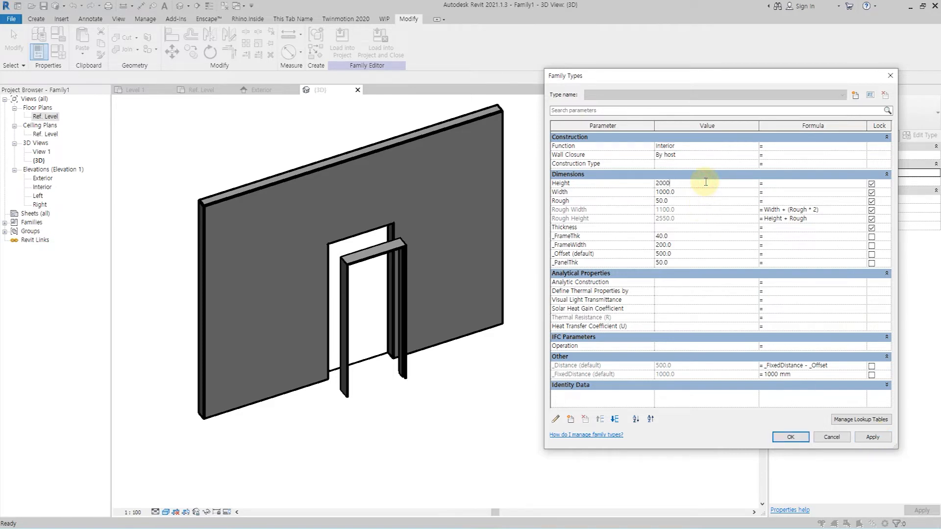
left_click(868, 441)
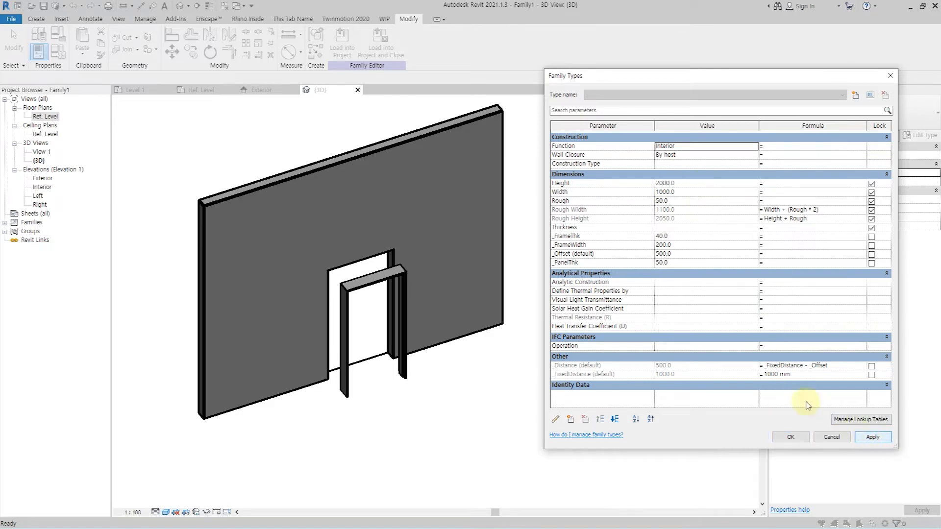
left_click(786, 437)
left_click(404, 361)
left_click(499, 387)
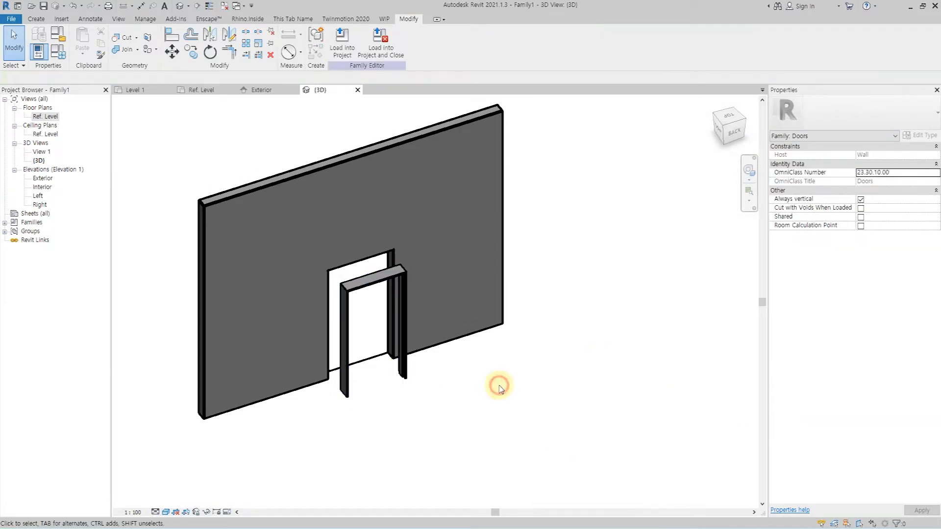
Test the frame position by applying an _Offset of 0 in the family types and restoring it to 500.
left_click(58, 52)
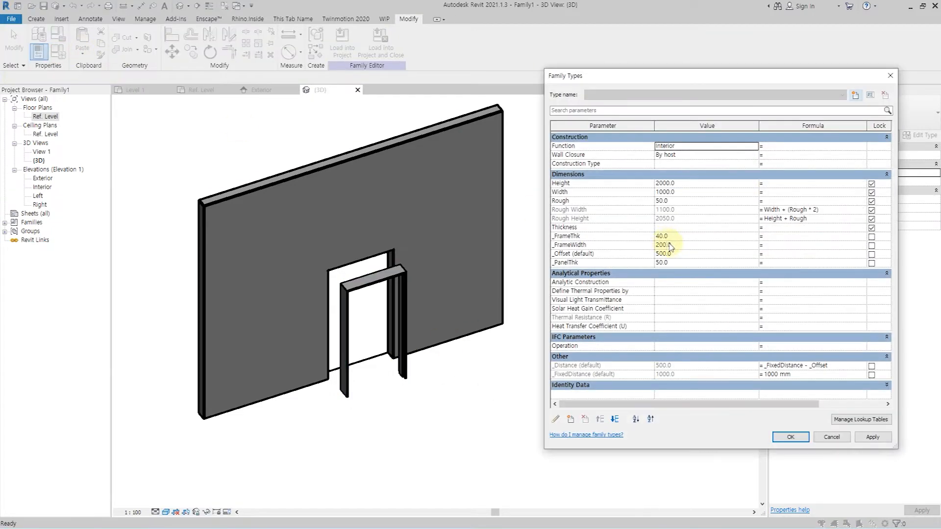
left_click(701, 257)
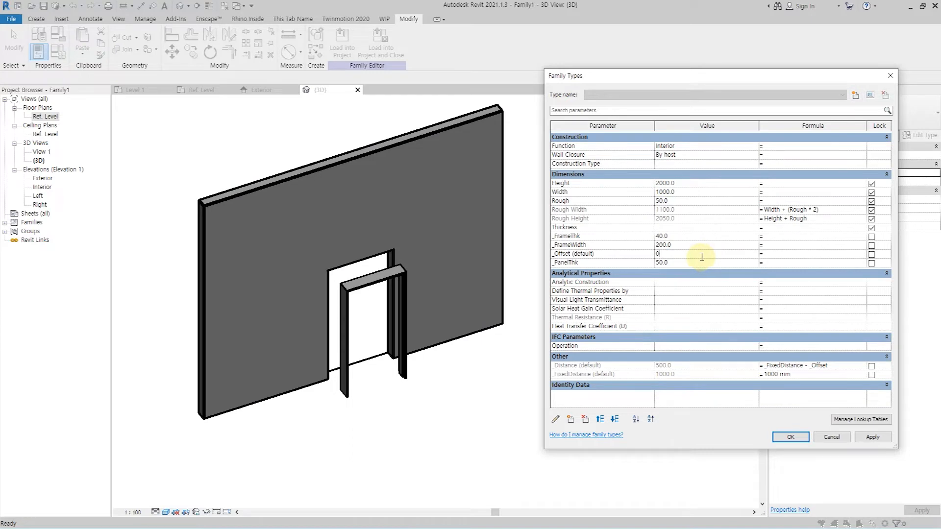
left_click(876, 440)
left_click(683, 255)
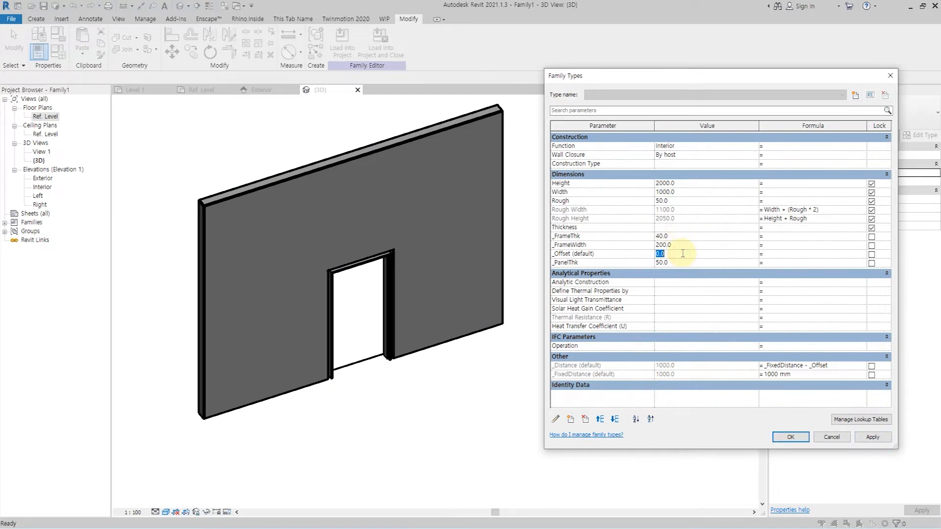
left_click(880, 433)
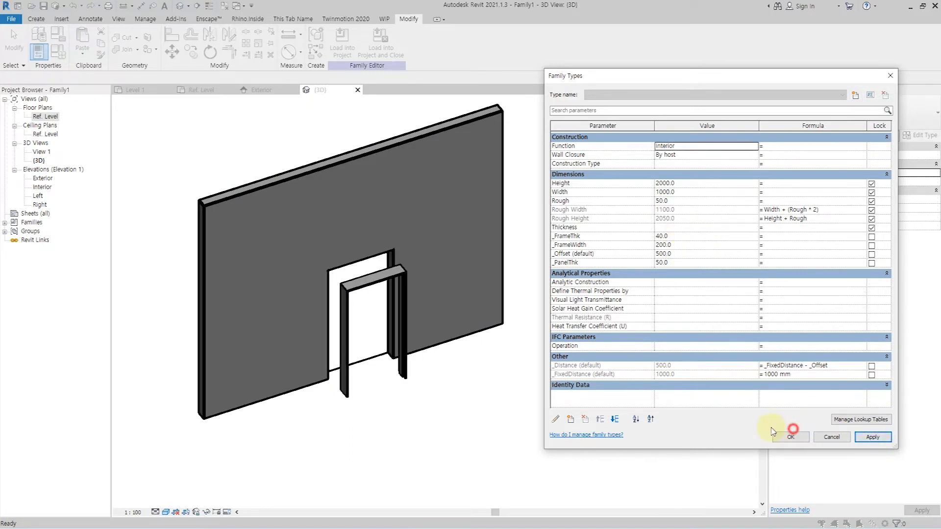
left_click(793, 436)
Associate the frame sweep's material with a new type parameter named _Frame.
left_click(402, 373)
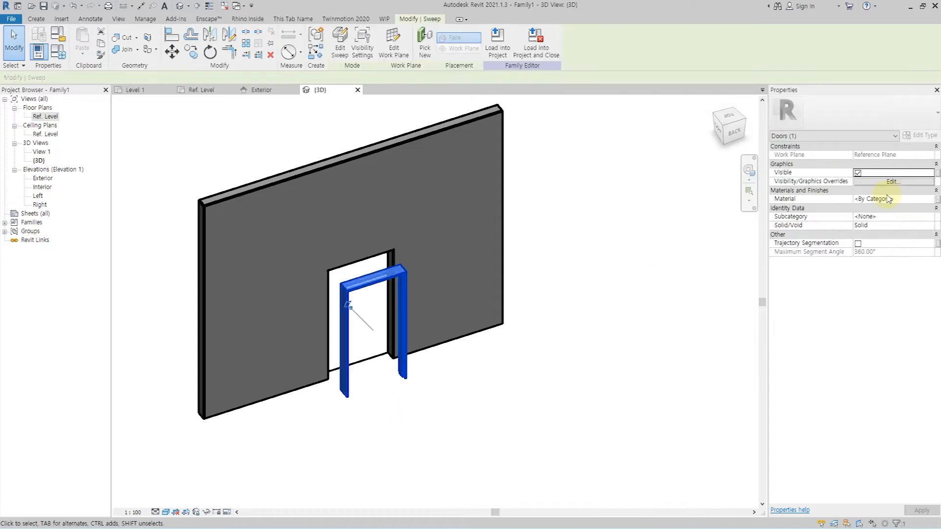
left_click(936, 201)
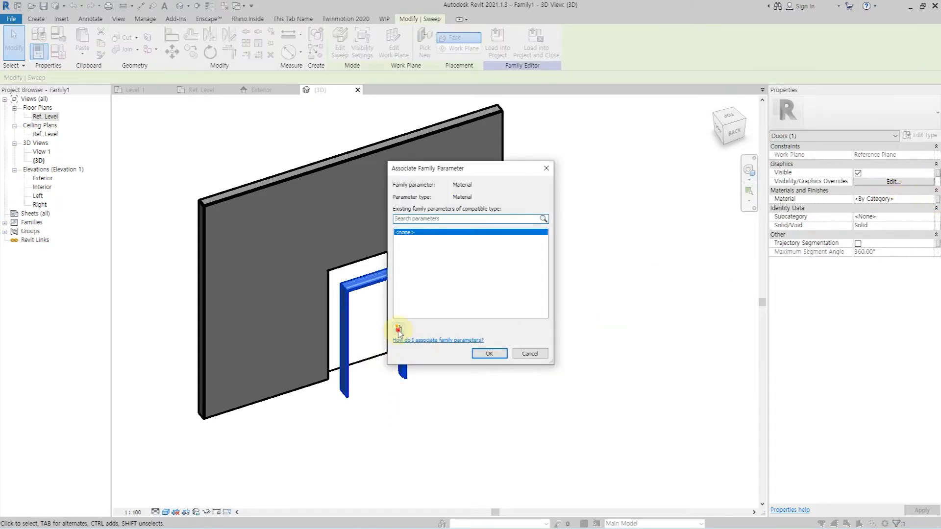
left_click(398, 330)
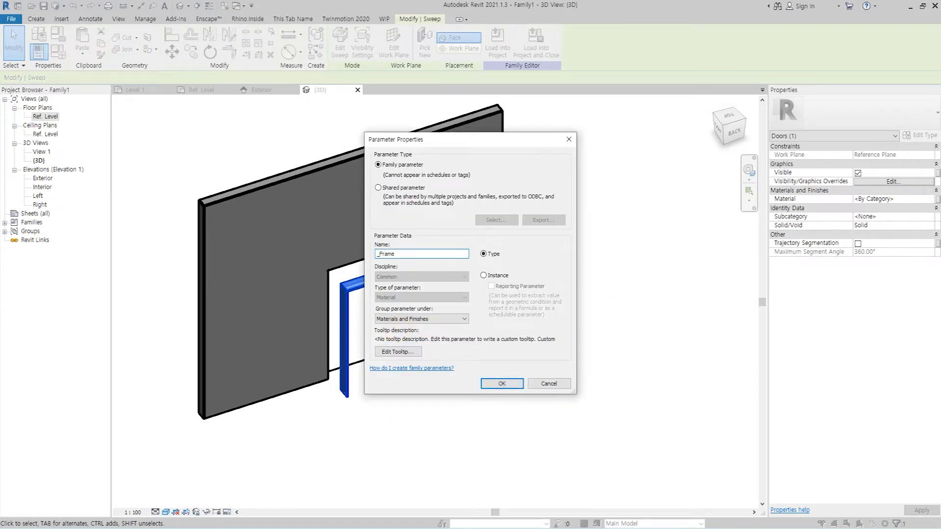
left_click(502, 383)
left_click(488, 354)
left_click(483, 388)
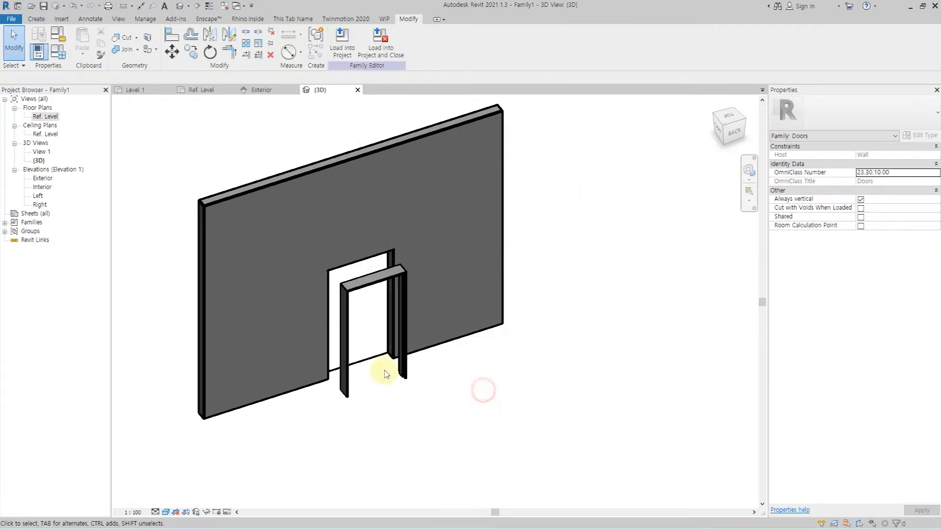
In the Ref. Level plan, start an extrusion and sketch a rectangular door panel outline between the frame jambs.
middle_click_drag(384, 367, 383, 405, "shift")
double_click(45, 116)
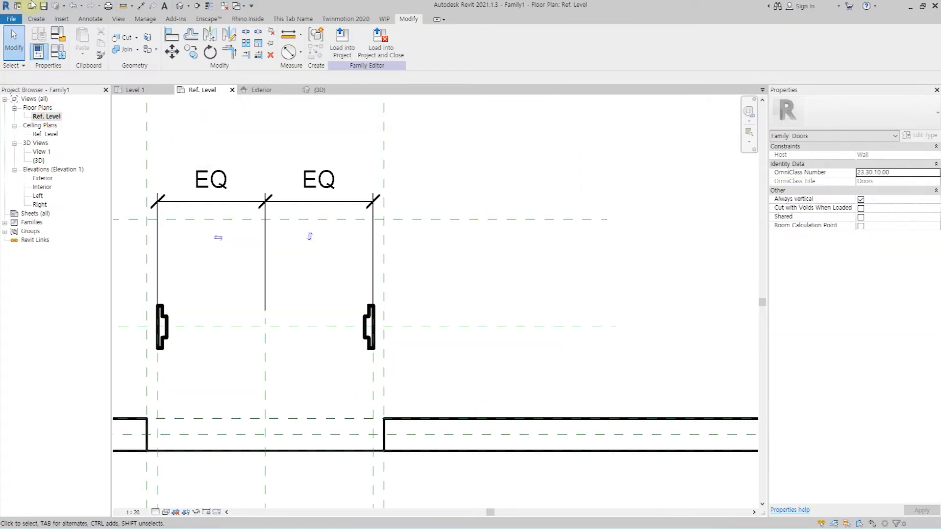
left_click(33, 19)
left_click(77, 39)
left_click(368, 33)
left_click(185, 294)
left_click(341, 304)
scroll(192, 326, "up", 2)
key("Escape")
Align and lock the panel outline's edges to the frame's rebate faces, and finish the extrusion.
key("a")
key("l")
left_click(211, 318)
left_click(275, 297)
left_click(210, 314)
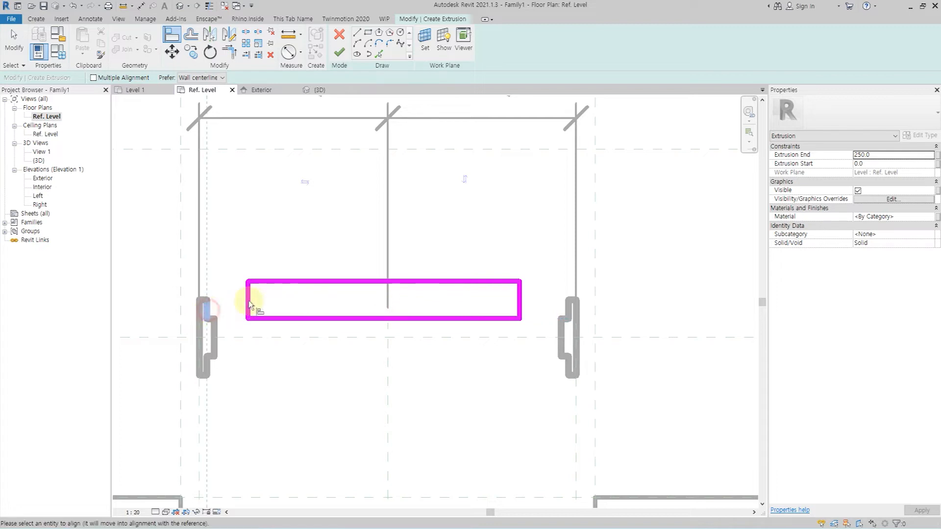
left_click(248, 300)
left_click(223, 317)
left_click(563, 311)
left_click(521, 294)
left_click(568, 299)
left_click(529, 279)
left_click(371, 317)
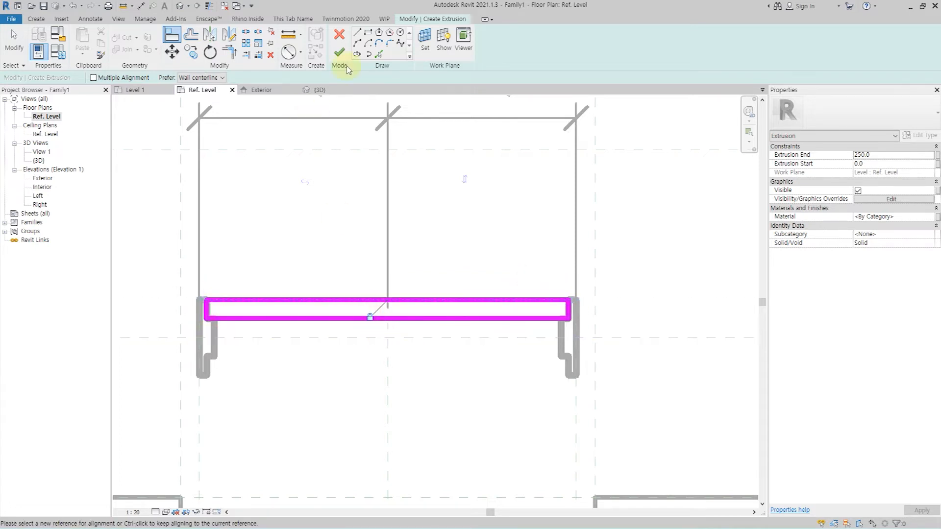
left_click(339, 52)
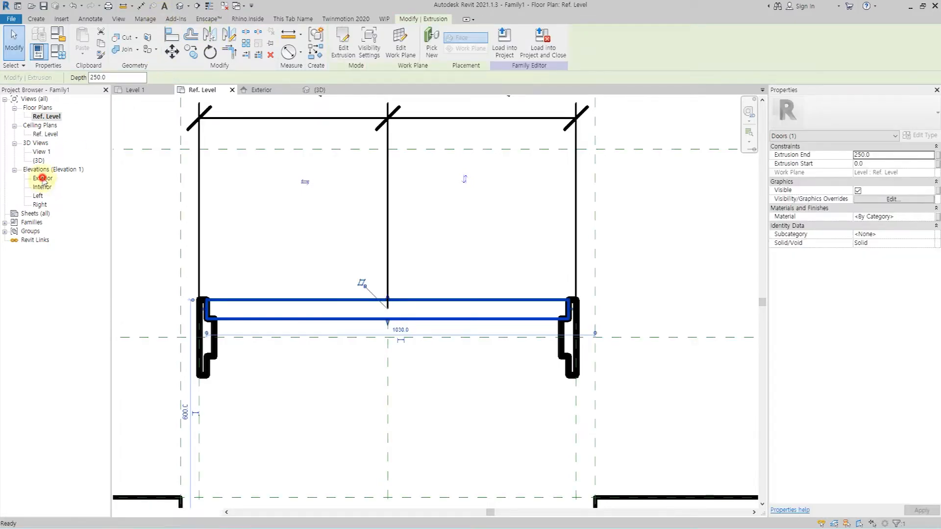
In the Exterior elevation, align the door panel's top edge to the rebate line of the frame head.
double_click(43, 177)
key("l")
scroll(361, 205, "up", 3)
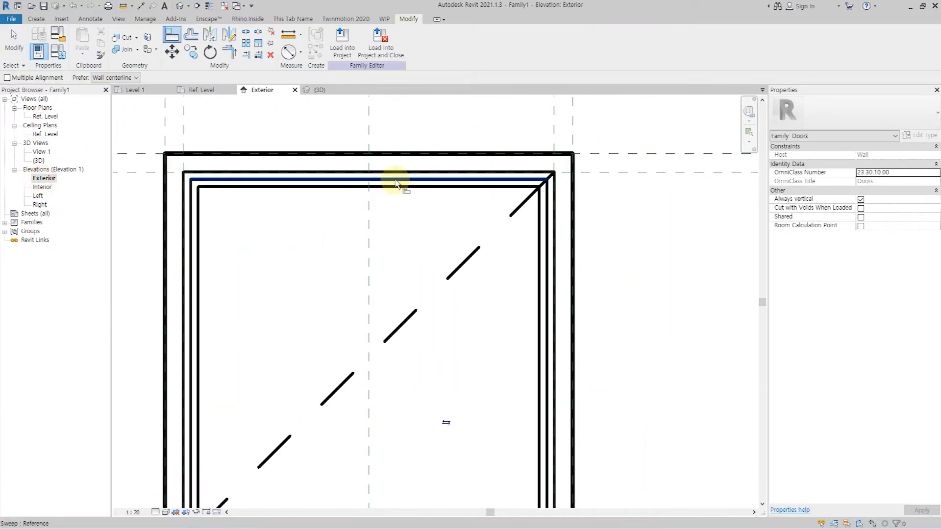
scroll(414, 357, "down", 2)
left_click(393, 407)
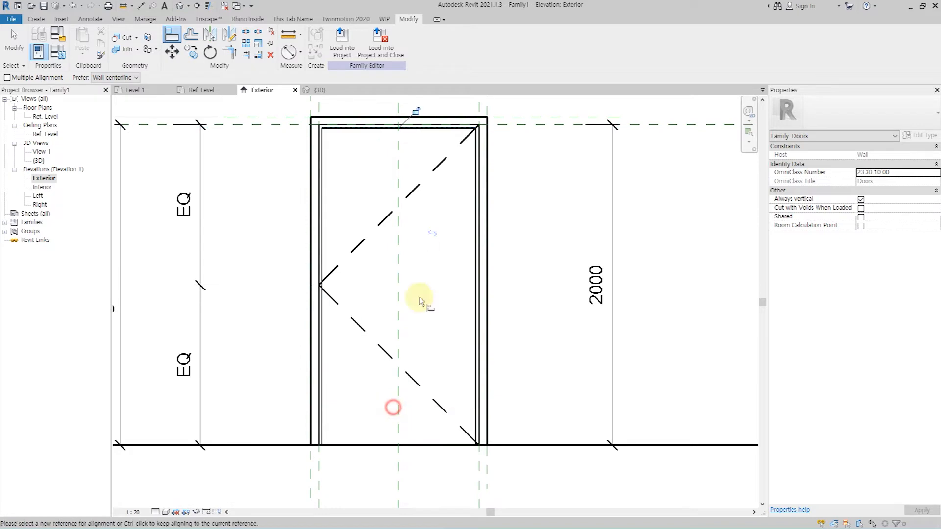
In the 3D view, associate the door panel extrusion's material with a new type parameter named _Panel.
left_click(180, 6)
left_click(374, 324)
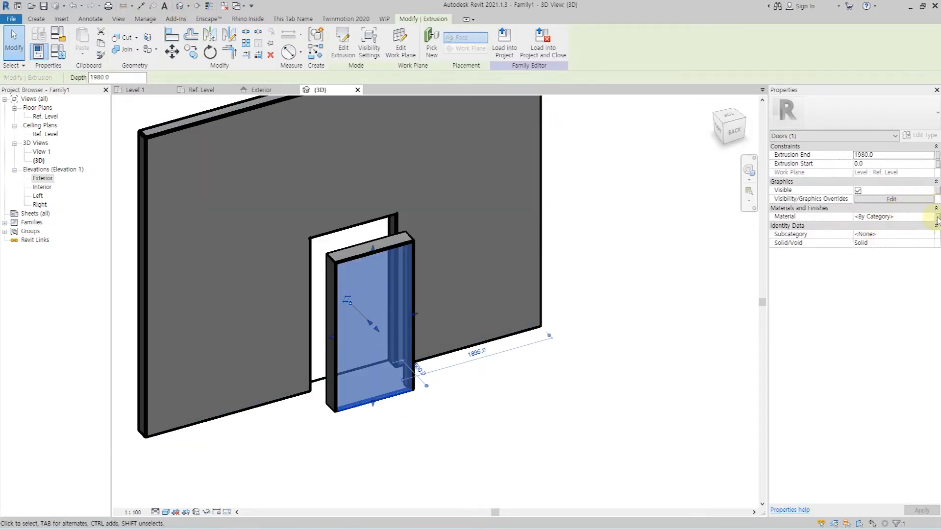
left_click(937, 217)
left_click(405, 330)
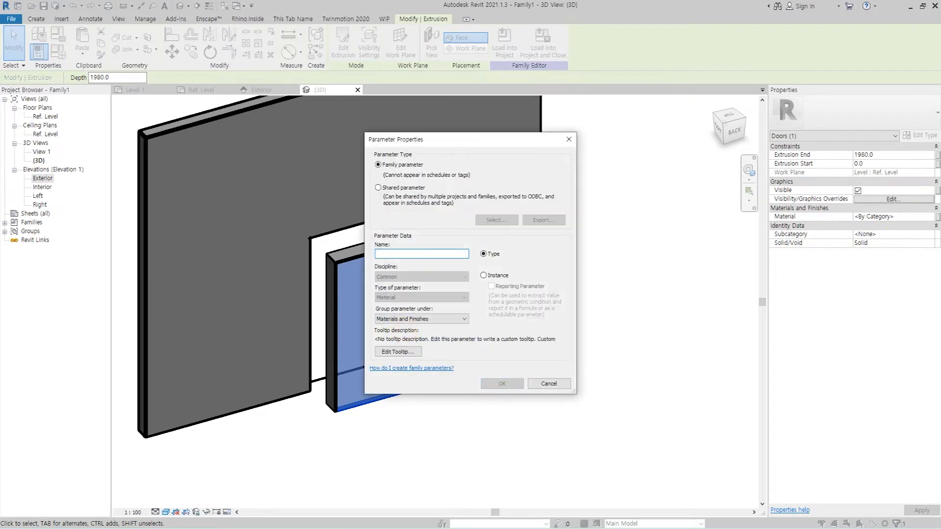
key("Return")
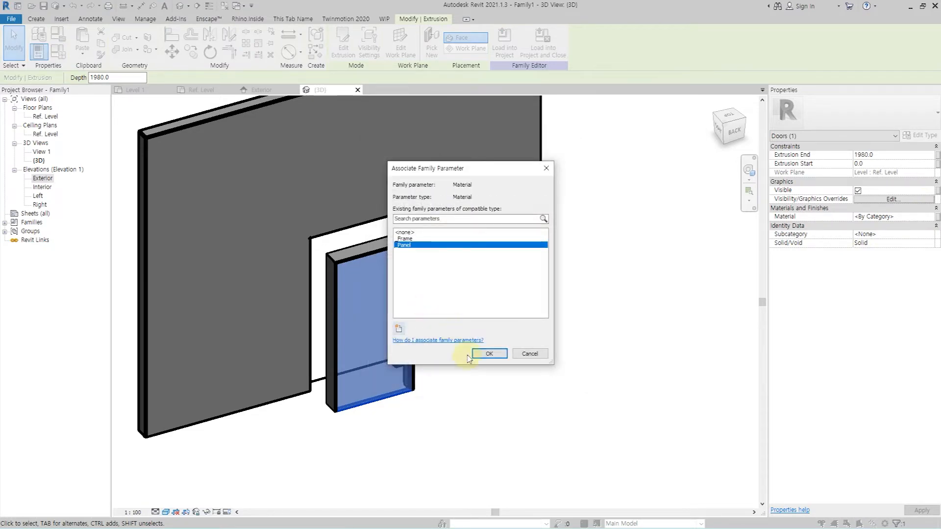
left_click(489, 353)
left_click(502, 387)
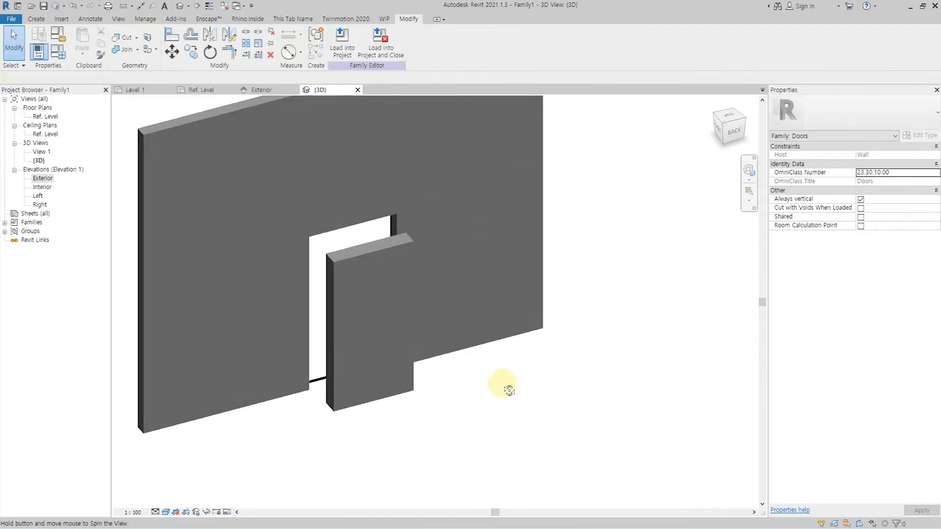
In the Ref. Level plan, start a new sweep and sketch a straight path between the jambs along the frame's centre reference plane.
double_click(53, 118)
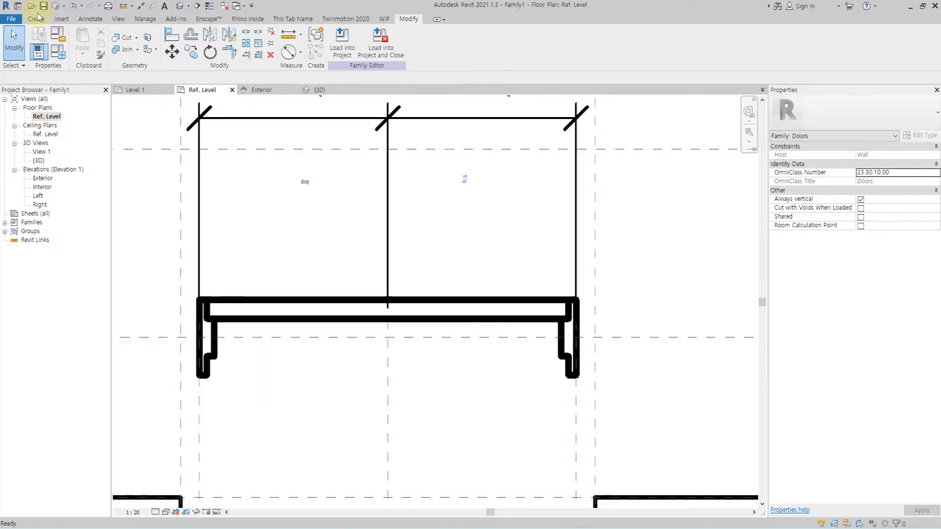
left_click(37, 18)
left_click(150, 48)
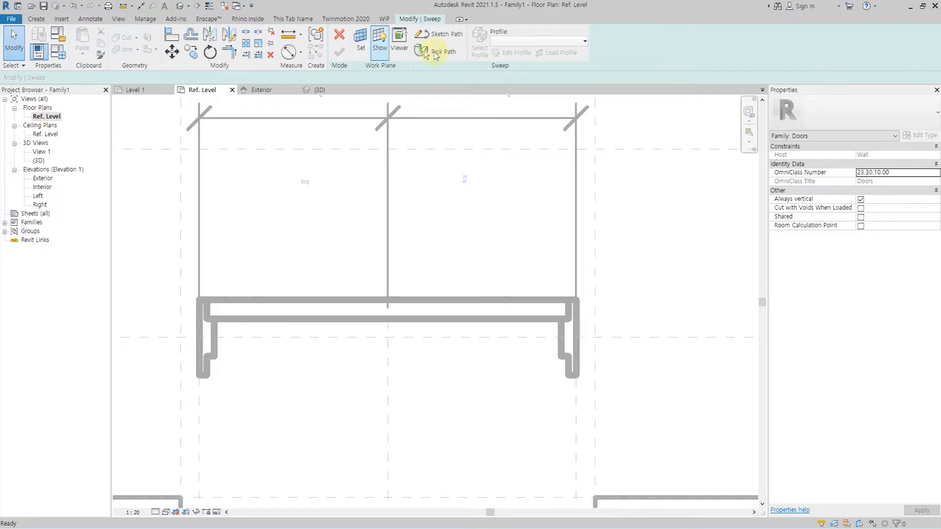
left_click(430, 39)
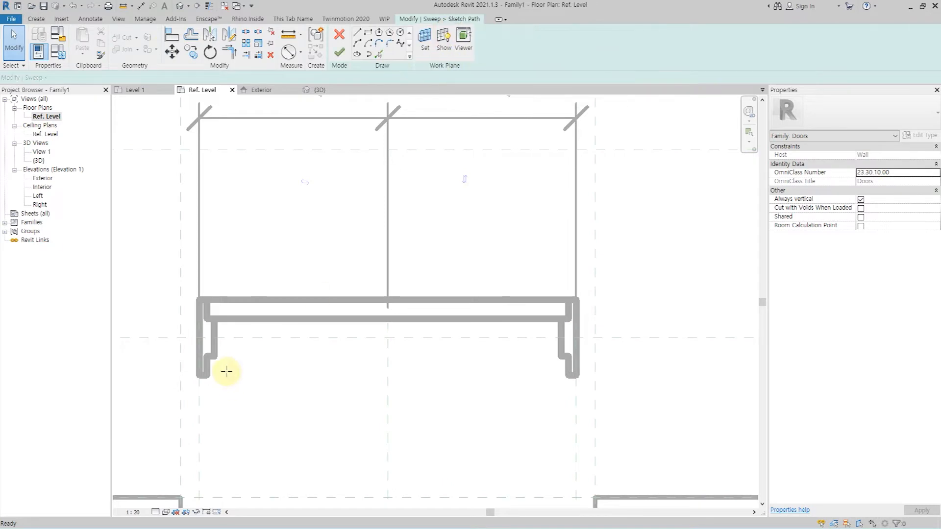
left_click(214, 337)
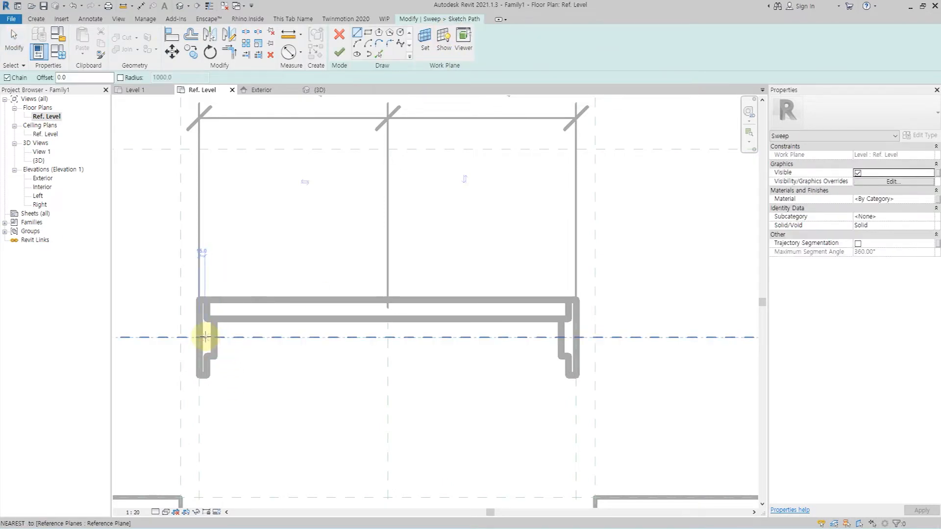
left_click(238, 337)
left_click(538, 337)
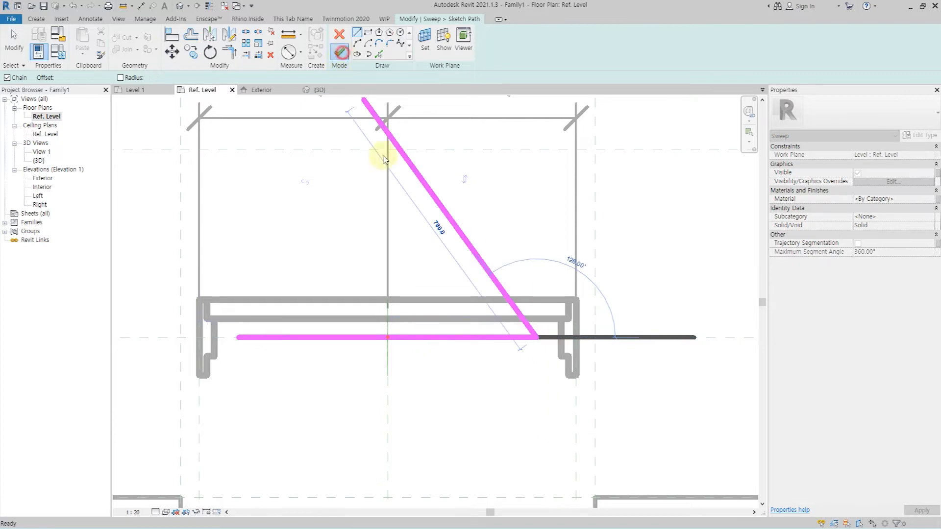
left_click(339, 51)
left_click(466, 227)
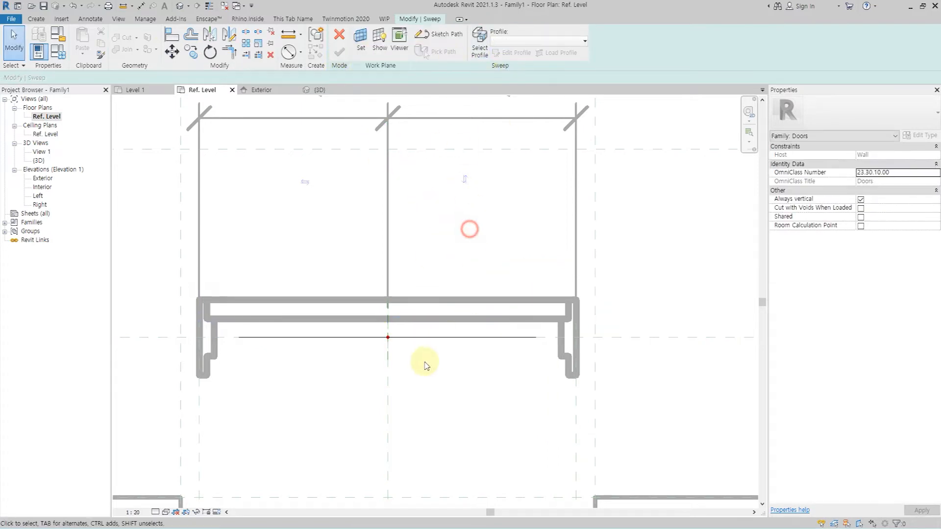
Reopen the sweep path, align its two ends to the rebate faces of the opposite jambs, and finish the path.
left_click(438, 33)
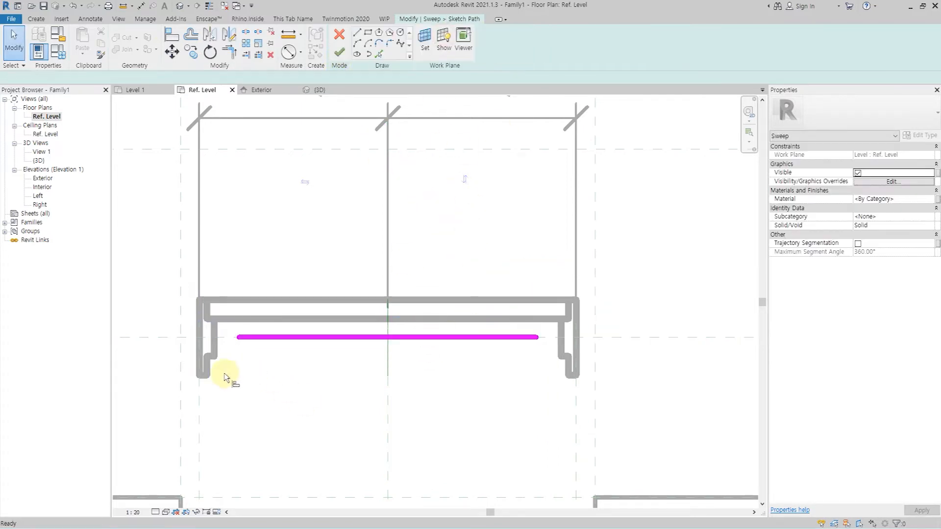
key("a")
key("l")
left_click(207, 365)
left_click(238, 337)
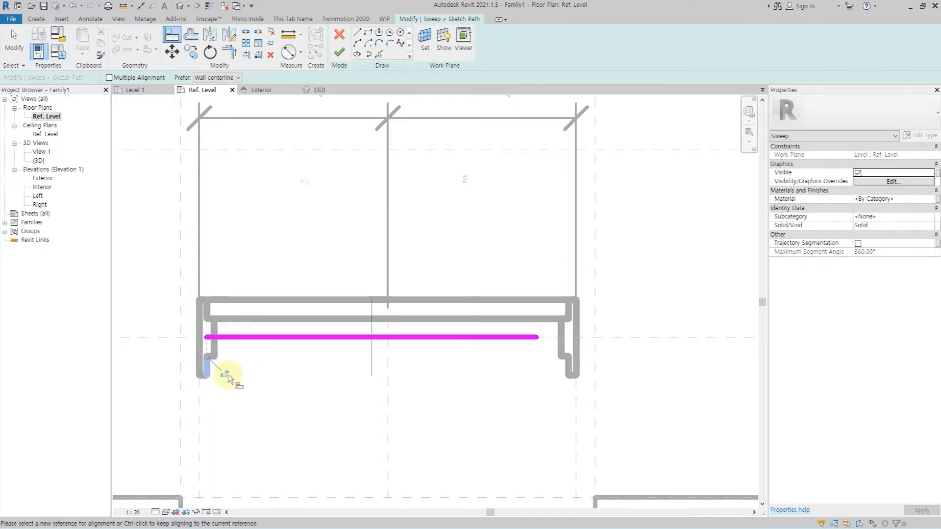
left_click(567, 365)
left_click(536, 337)
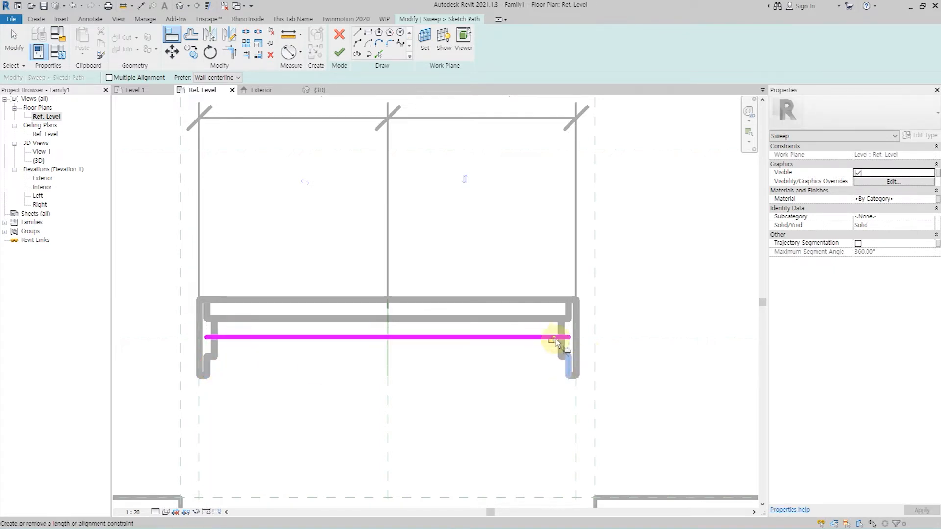
left_click(339, 53)
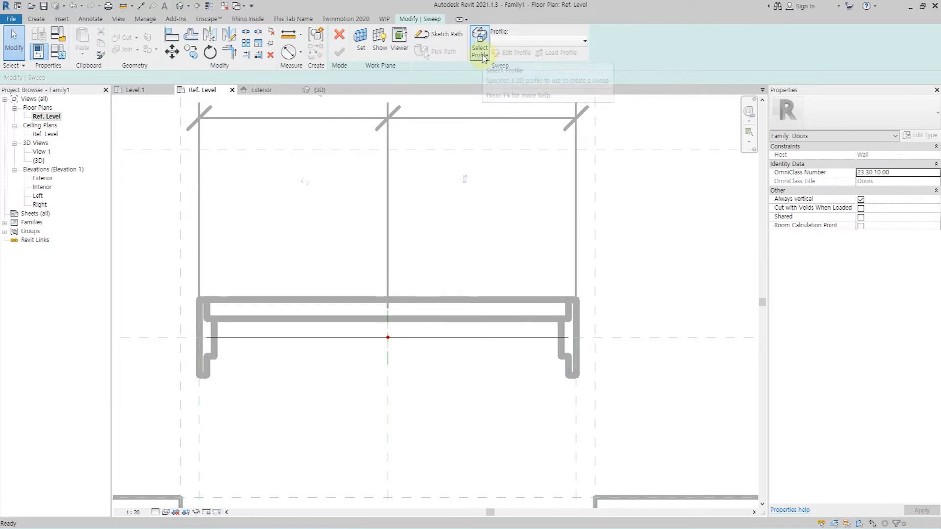
In the Left elevation, sketch a closed stepped sweep profile on the Ref. Level, with a raised centre and a lower ledge on each side.
left_click(513, 54)
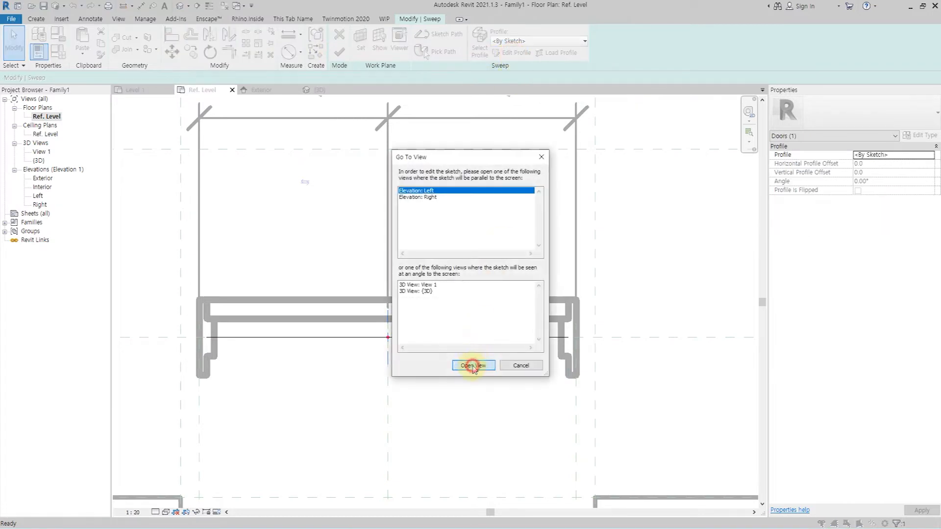
left_click(473, 366)
scroll(409, 447, "up", 5)
left_click(310, 417)
left_click(499, 416)
left_click(499, 394)
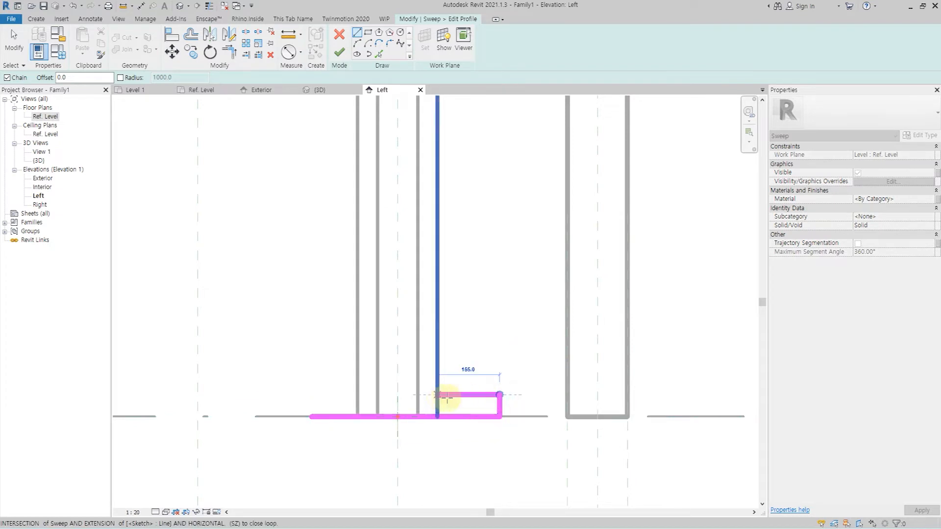
left_click(448, 395)
left_click(448, 370)
left_click(338, 370)
left_click(338, 390)
left_click(309, 390)
left_click(310, 417)
key("Escape")
key("t")
key("r")
Dimension the profile's two outer edges to the frame's centre reference plane and make the spacing equal.
key("d")
key("i")
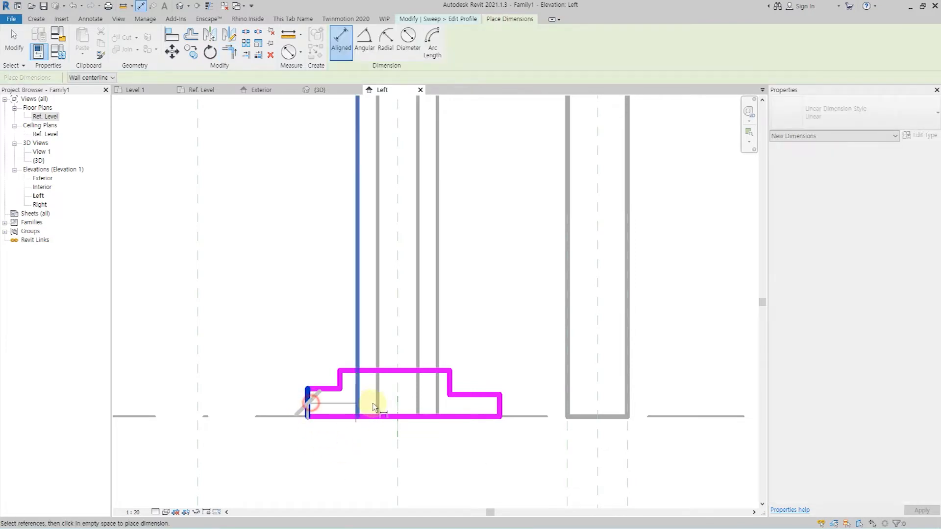
left_click(307, 402)
left_click(502, 411)
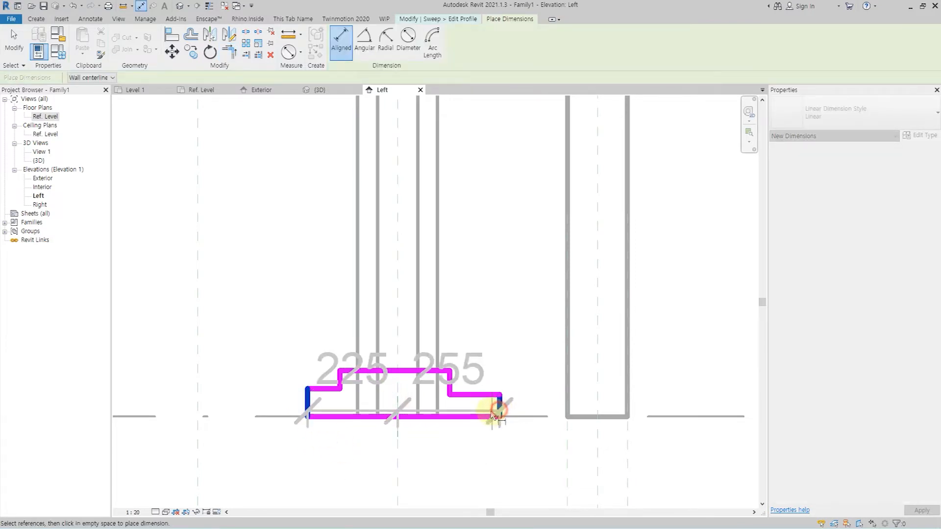
scroll(498, 409, "down", 2)
left_click(441, 399)
Add an equal-spacing dimension centring the raised part's two vertical edges on the centre reference plane.
left_click(341, 281)
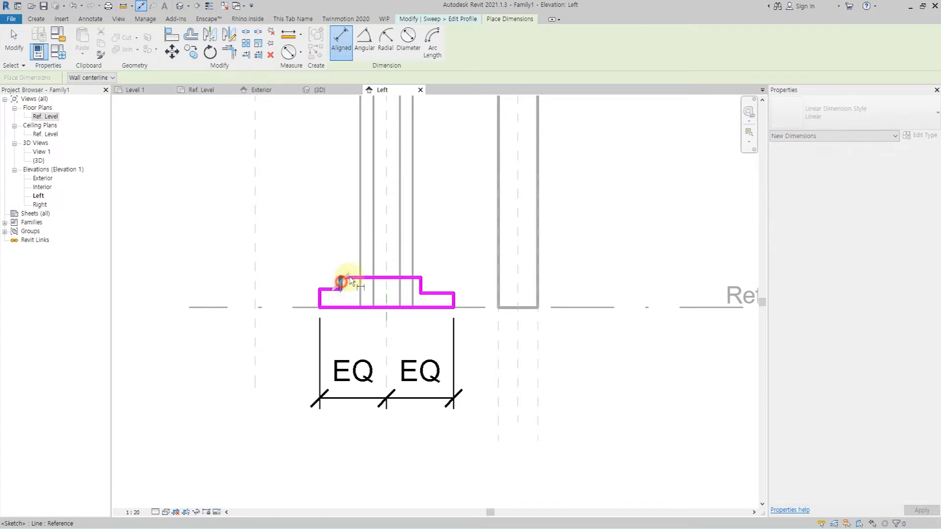
left_click(386, 242)
left_click(422, 284)
left_click(423, 210)
left_click(385, 149)
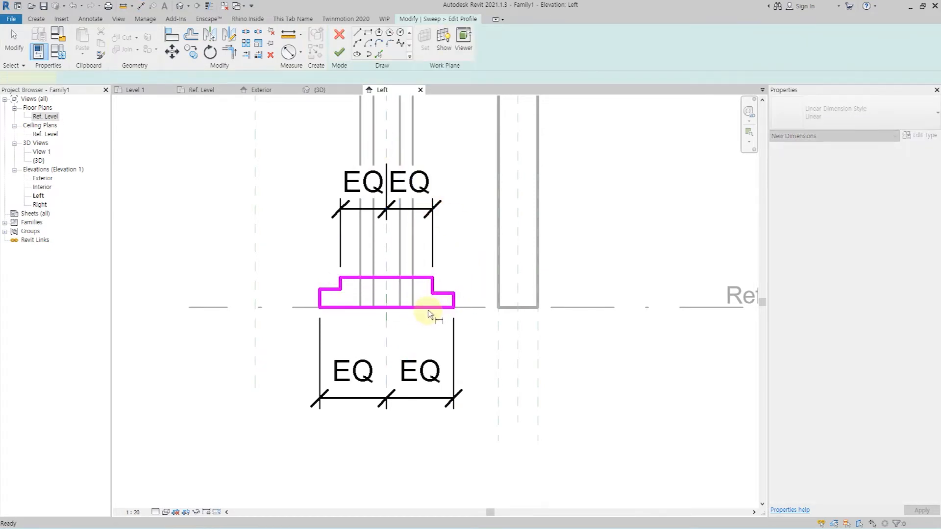
Dimension the profile's total height and the horizontal width of one ledge.
left_click(428, 307)
left_click(426, 277)
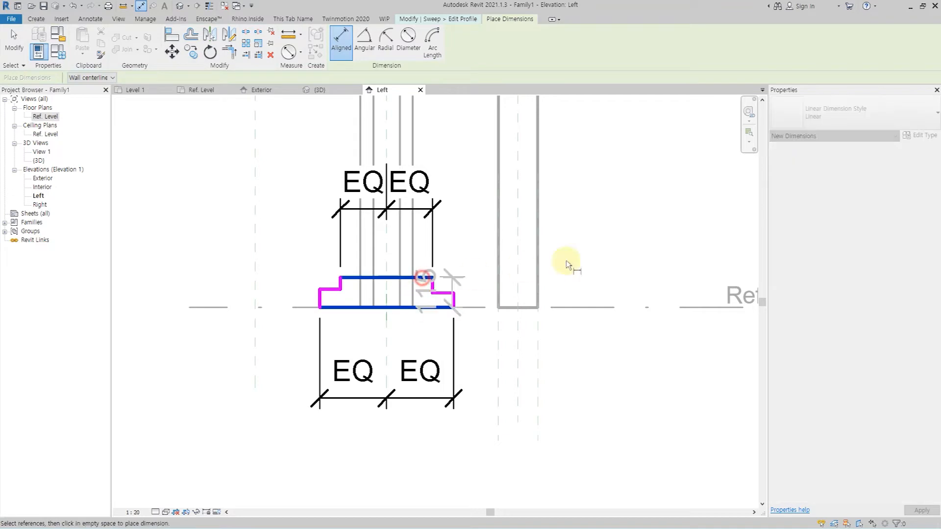
left_click(651, 257)
left_click(454, 300)
left_click(432, 283)
left_click(454, 223)
Add equal-spacing dimensions on both sides of the profile, from the base through the ledge to the top edge.
left_click(327, 308)
left_click(328, 289)
left_click(353, 278)
left_click(261, 289)
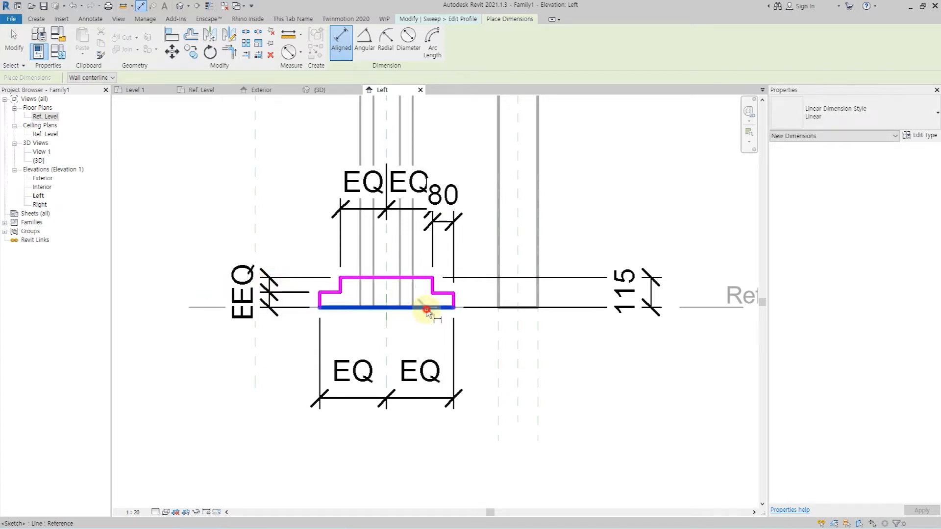
left_click(420, 308)
left_click(439, 293)
left_click(419, 279)
left_click(550, 281)
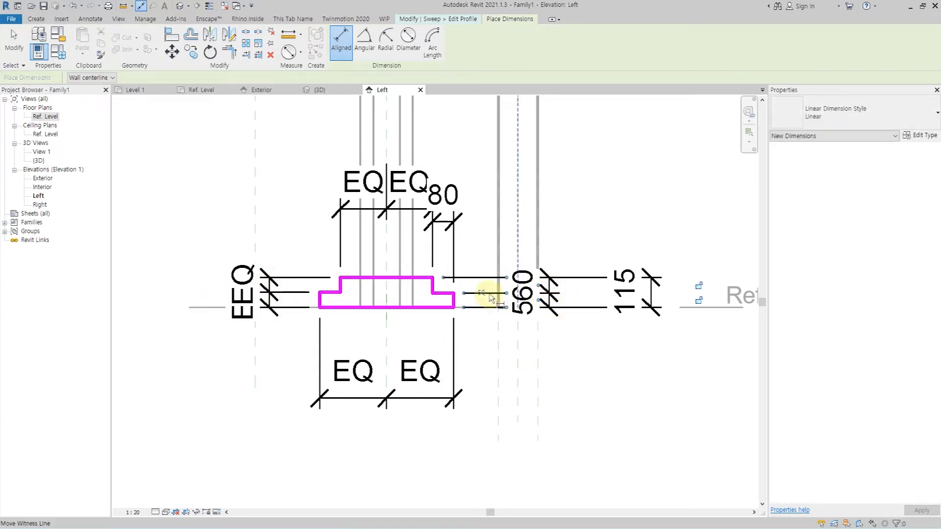
Dimension the profile's overall width and label it with the _FrameWidth parameter.
left_click(320, 300)
left_click(454, 300)
left_click(430, 478)
key("Escape")
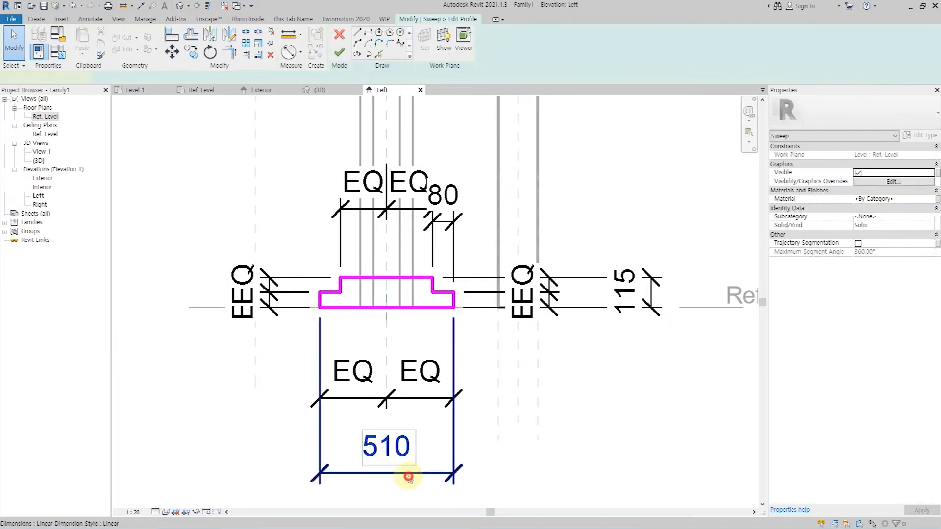
left_click(379, 40)
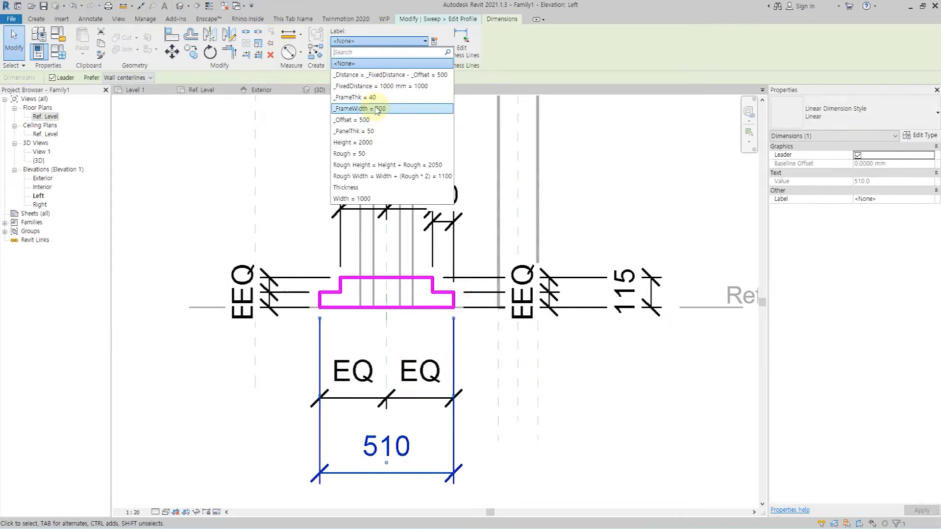
left_click(377, 109)
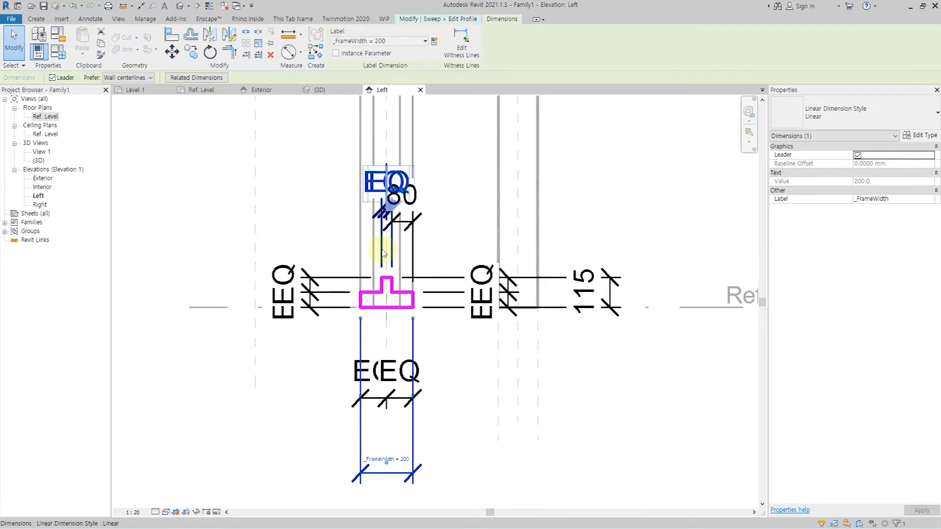
Label the ledge width dimension with the _PanelThk parameter.
left_click(407, 219)
scroll(382, 343, "down", 6)
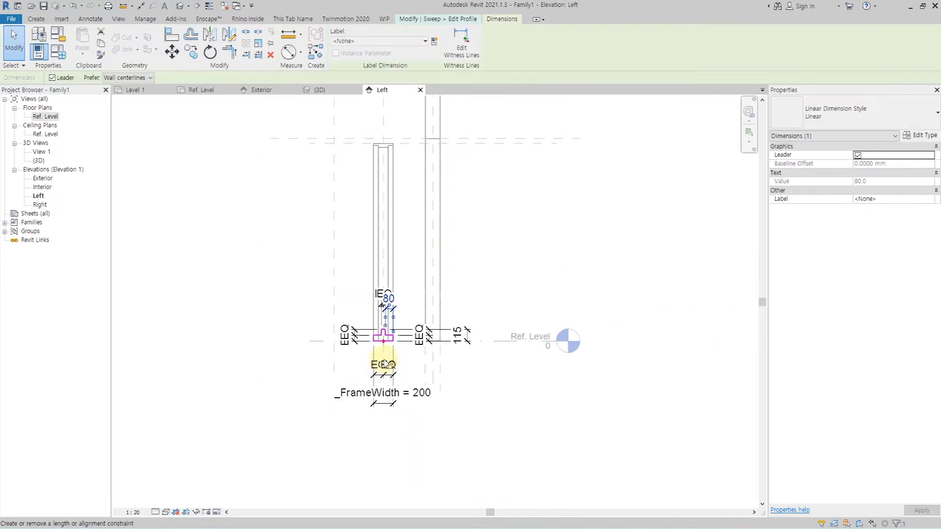
scroll(375, 348, "up", 4)
scroll(375, 348, "up", 2)
left_click(379, 41)
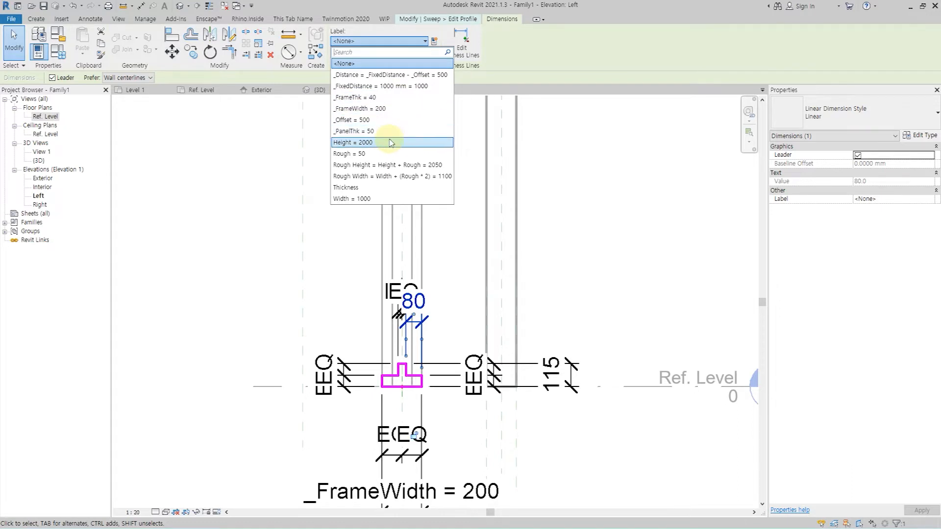
left_click(390, 131)
Label the profile's total height dimension with _FrameThk, and finish both the profile sketch and the sweep.
scroll(478, 414, "up", 3)
left_click(620, 337)
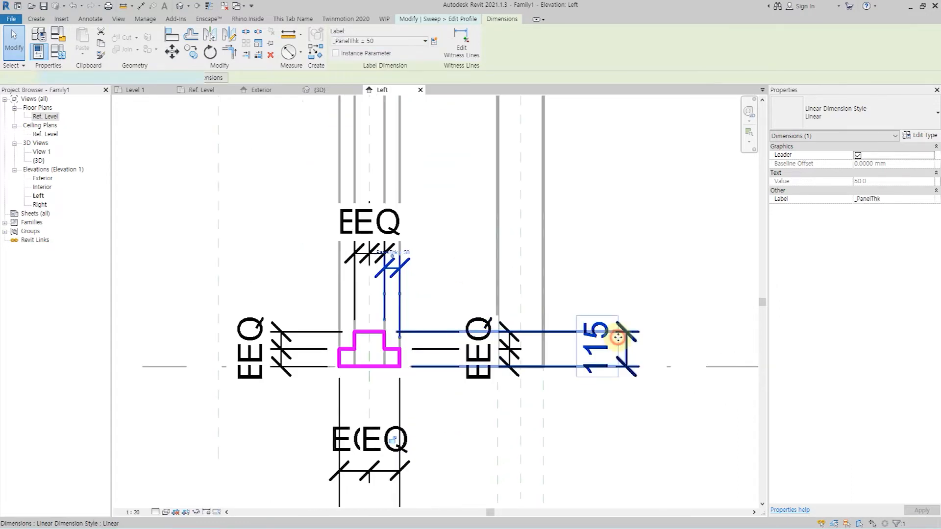
left_click(373, 42)
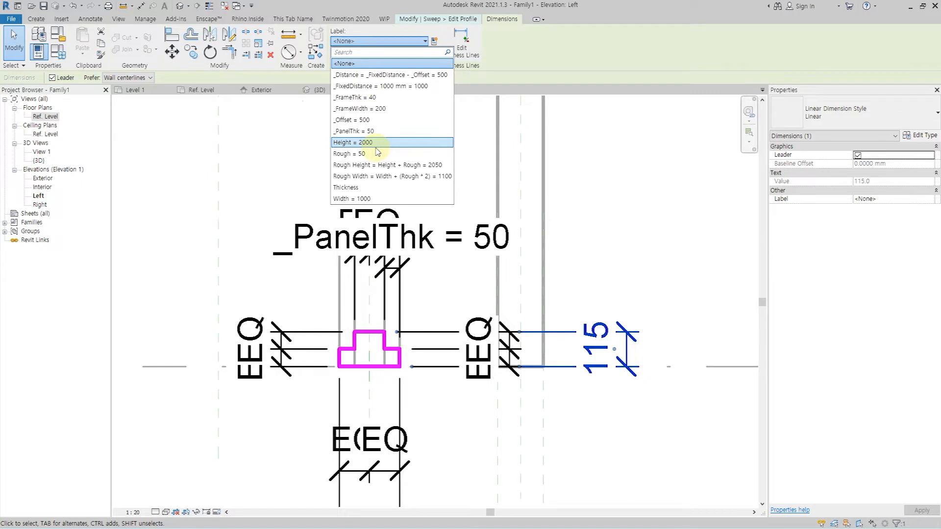
left_click(390, 96)
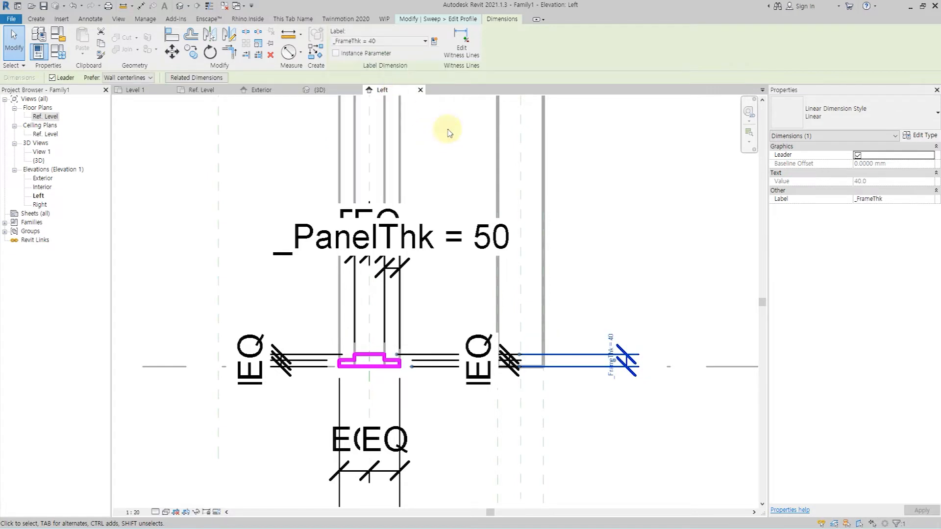
left_click(626, 279)
left_click(336, 49)
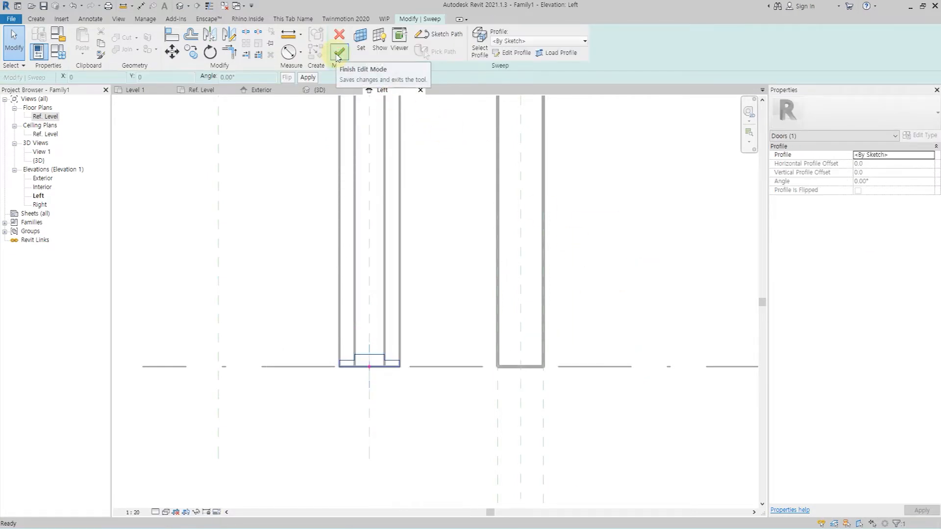
left_click(336, 49)
In the 3D view, associate the new bottom sweep's material with the existing _Frame parameter.
left_click(180, 6)
scroll(357, 403, "up", 3)
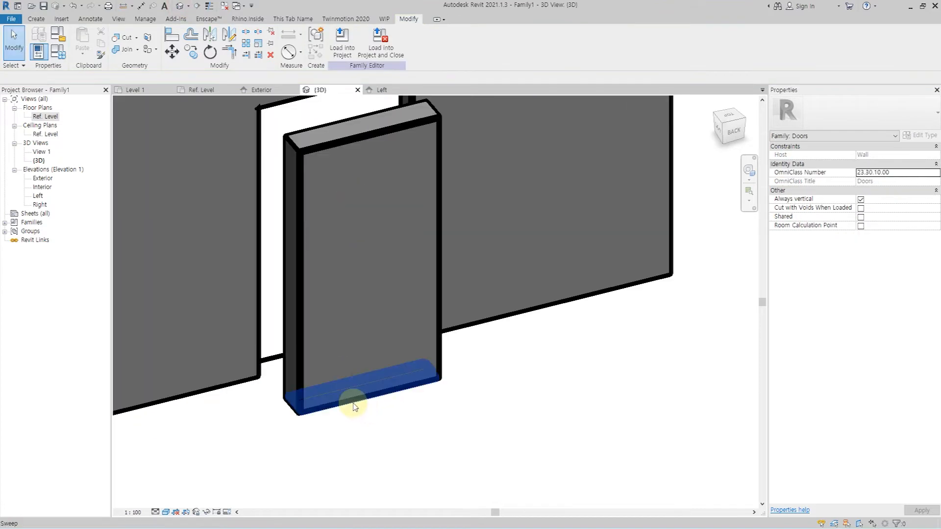
left_click(354, 405)
scroll(353, 405, "down", 5)
scroll(363, 414, "up", 6)
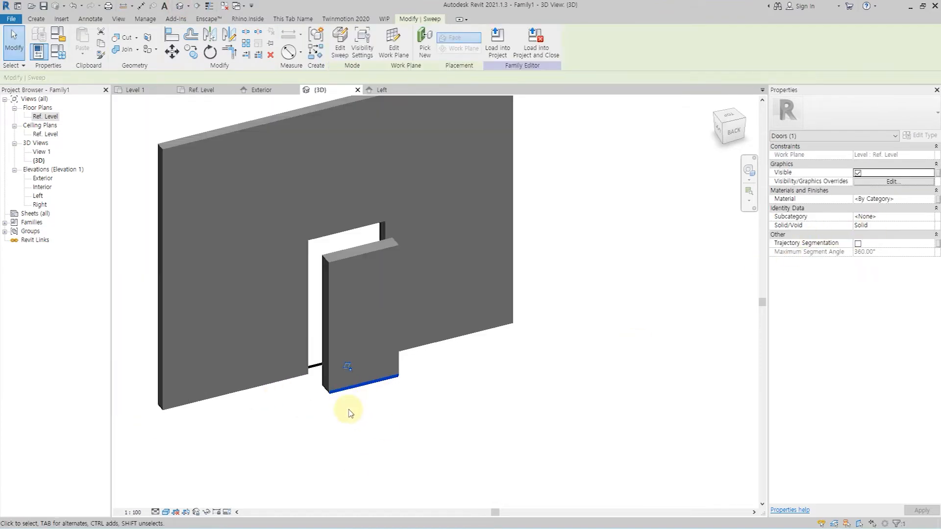
left_click(937, 205)
left_click(416, 239)
left_click(489, 350)
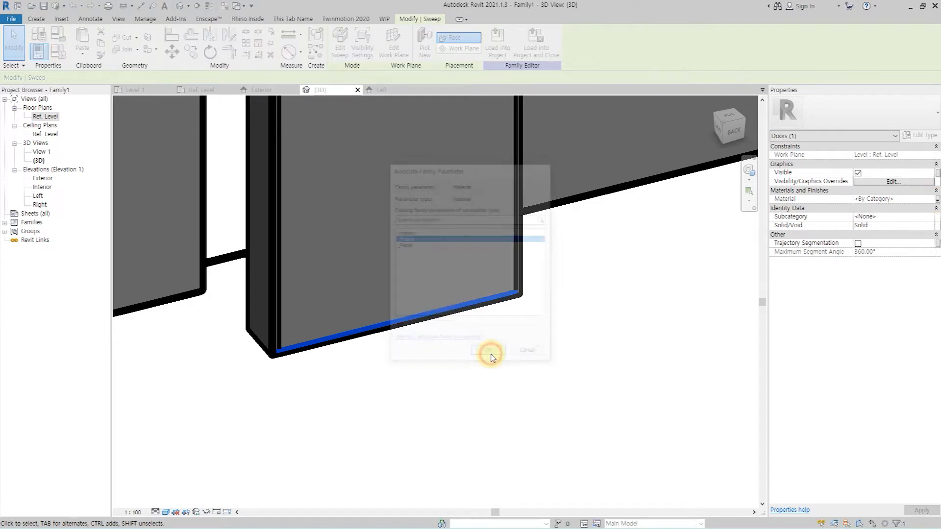
Associate the bottom sweep's Visible property with a new type parameter named _Sill.
left_click(937, 174)
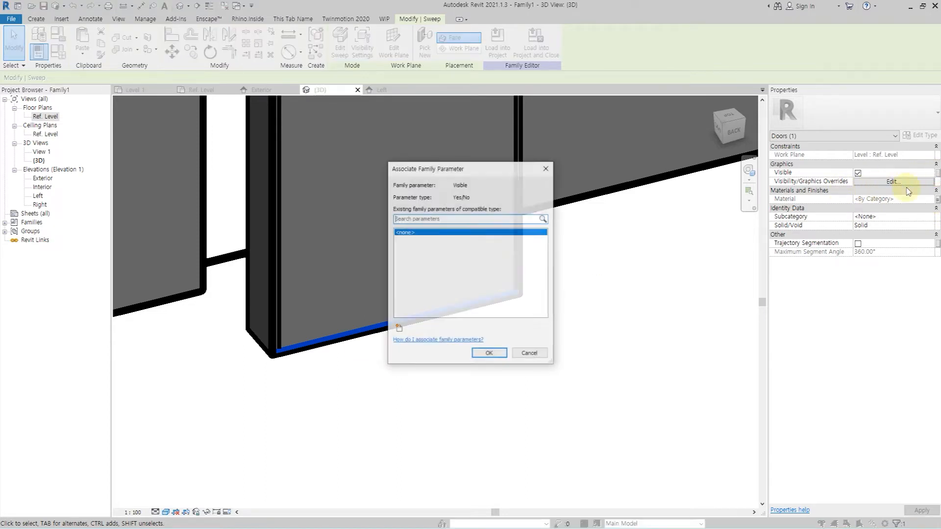
left_click(398, 327)
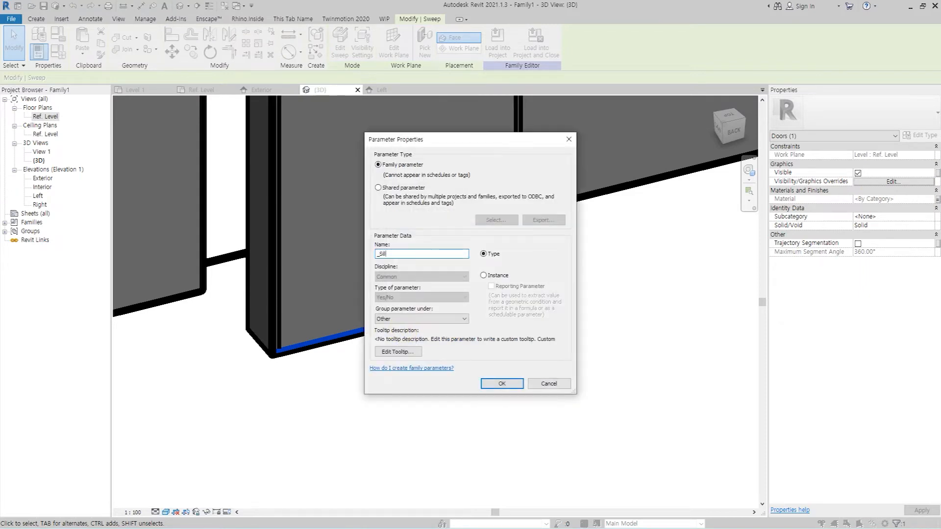
left_click(493, 377)
left_click(489, 353)
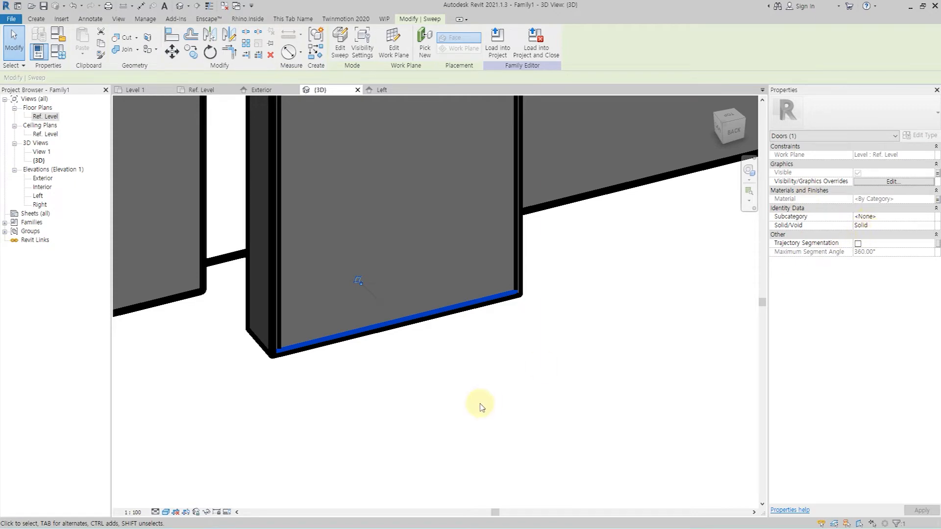
Temporarily hide the door panel in the 3D view to expose the sill and frame.
scroll(481, 407, "down", 5)
left_click(568, 414)
left_click(441, 357)
key("h")
key("h")
Test the sill's visibility by switching the _Sill parameter off and on in the family types.
left_click(58, 50)
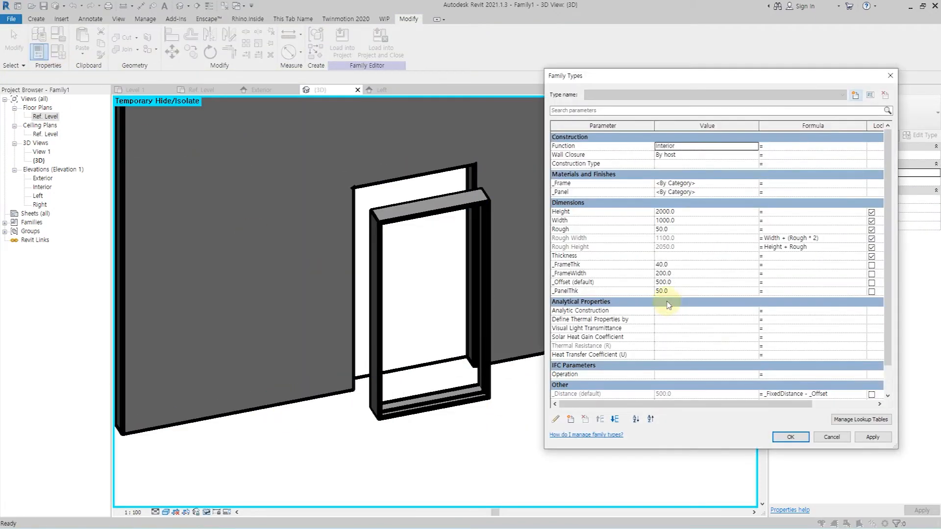
scroll(676, 323, "down", 1)
left_click(869, 437)
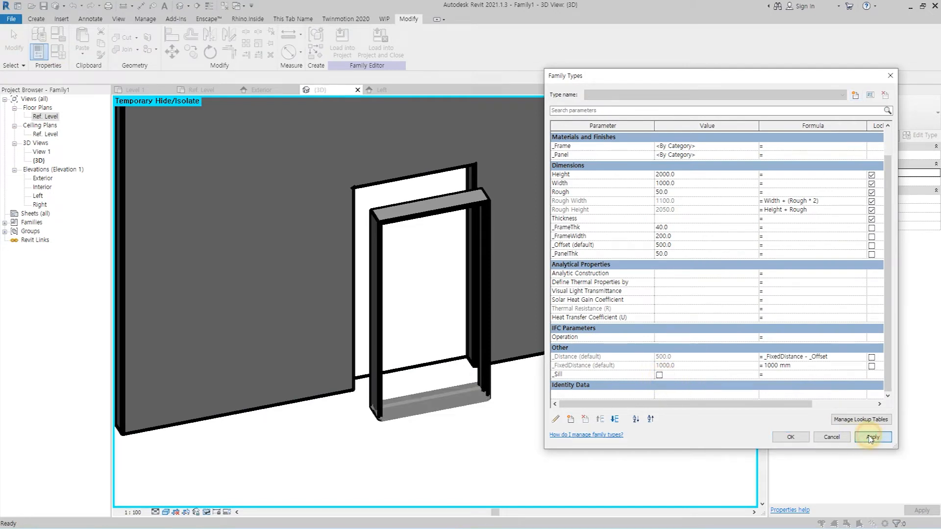
left_click(578, 374)
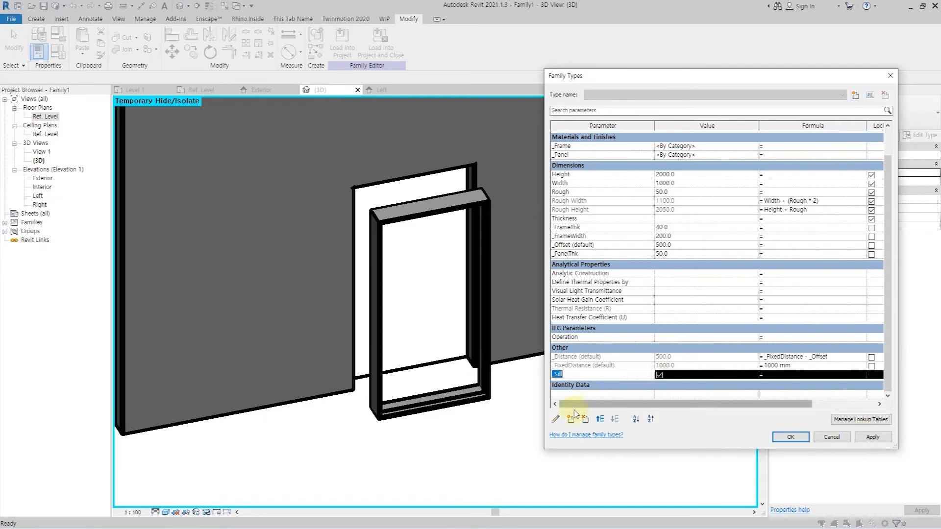
left_click(570, 419)
left_click(660, 314)
scroll(654, 441, "down", 2)
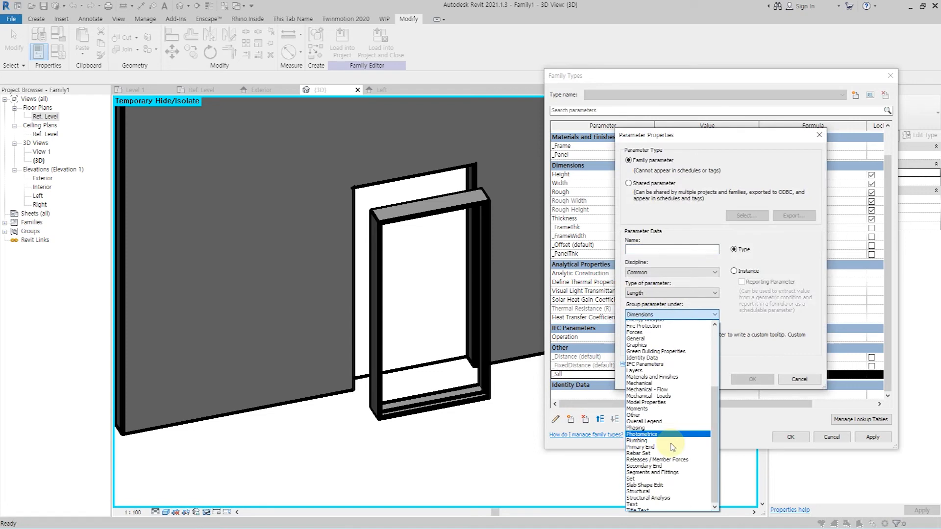
left_click(657, 506)
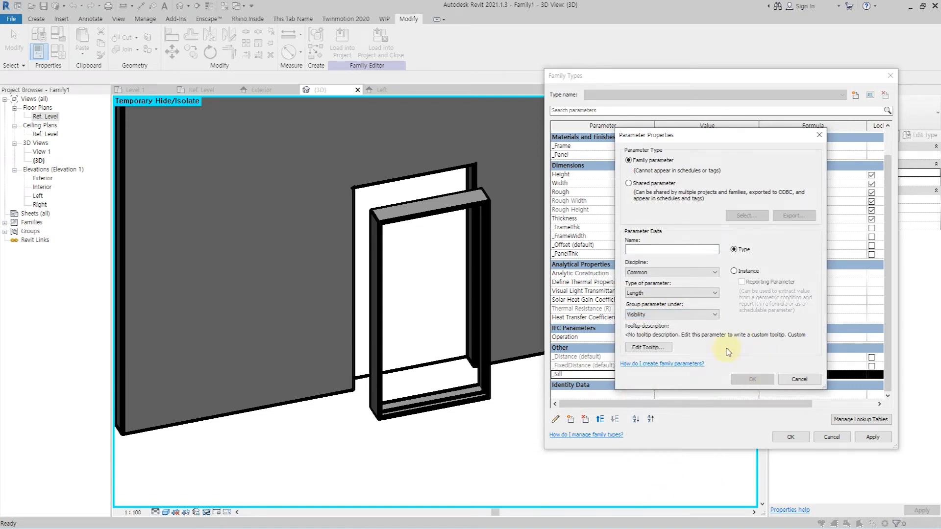
key("Escape")
Move the _Sill parameter into the Visibility parameter group and accept the family types changes.
left_click(555, 419)
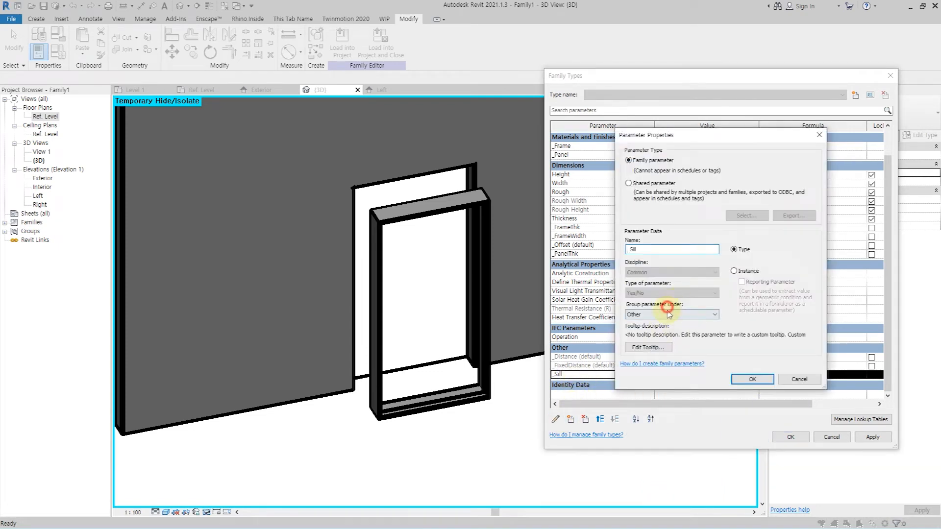
left_click(667, 307)
left_click(646, 509)
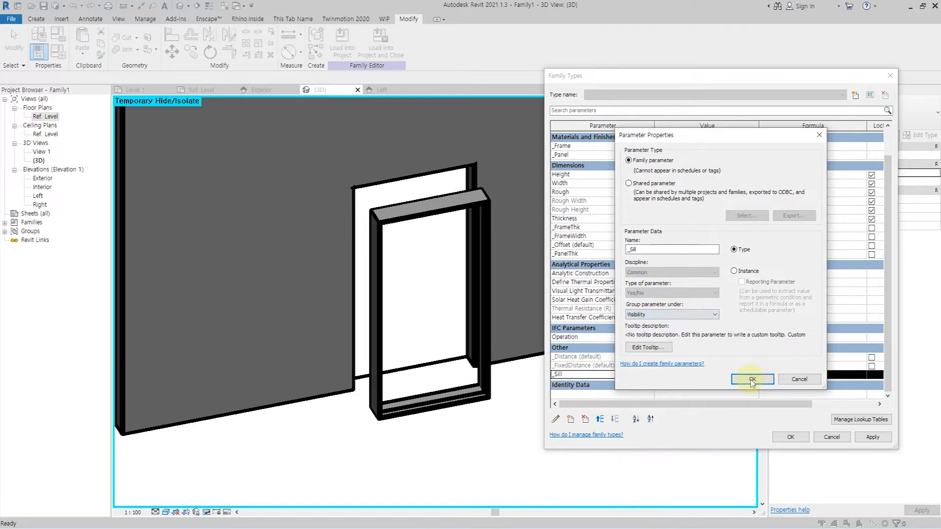
left_click(752, 378)
left_click(790, 435)
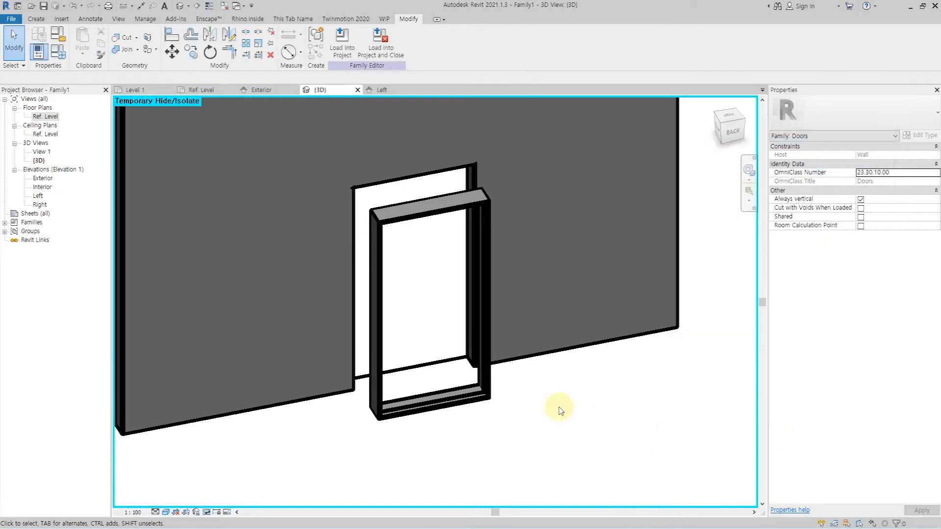
Open the Ref. Level plan and load the Handle Lever family from the Doors Hardware folder of the English-Imperial library.
double_click(52, 118)
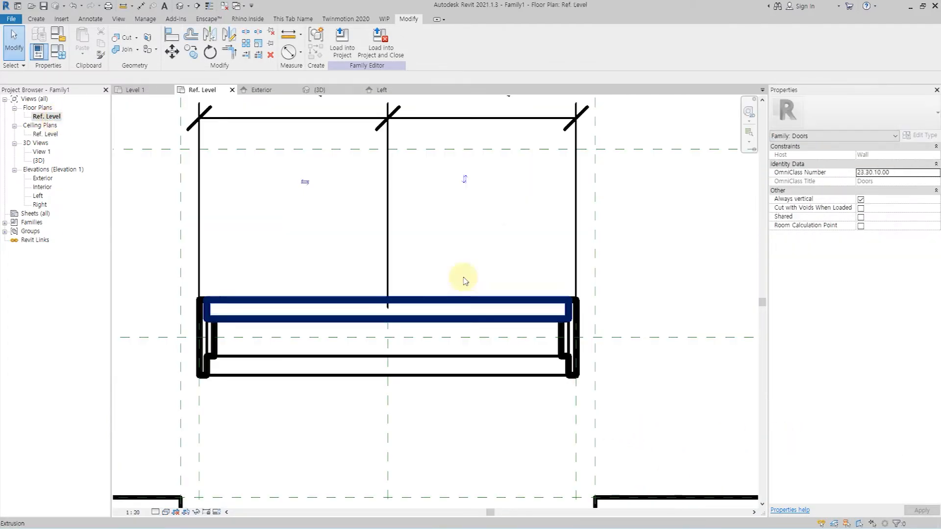
left_click(60, 19)
left_click(422, 43)
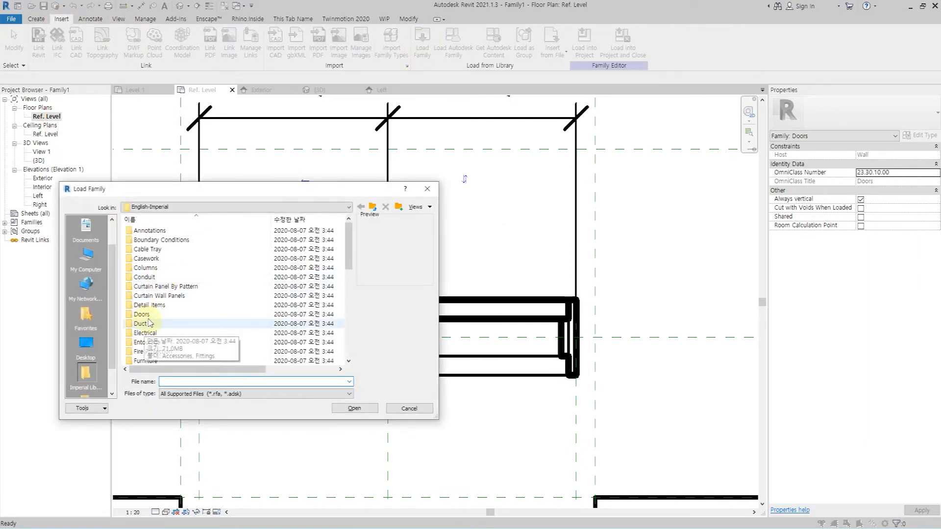
double_click(147, 314)
double_click(147, 239)
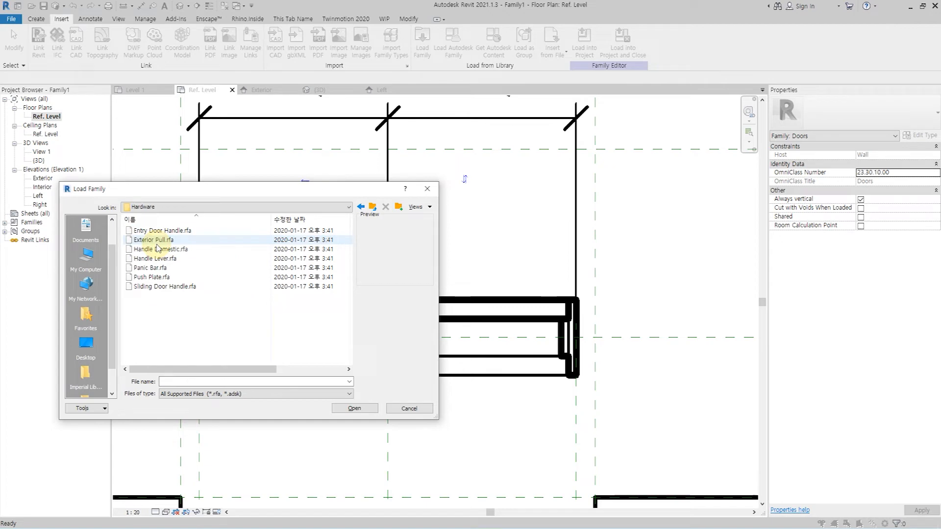
left_click(162, 231)
left_click(163, 239)
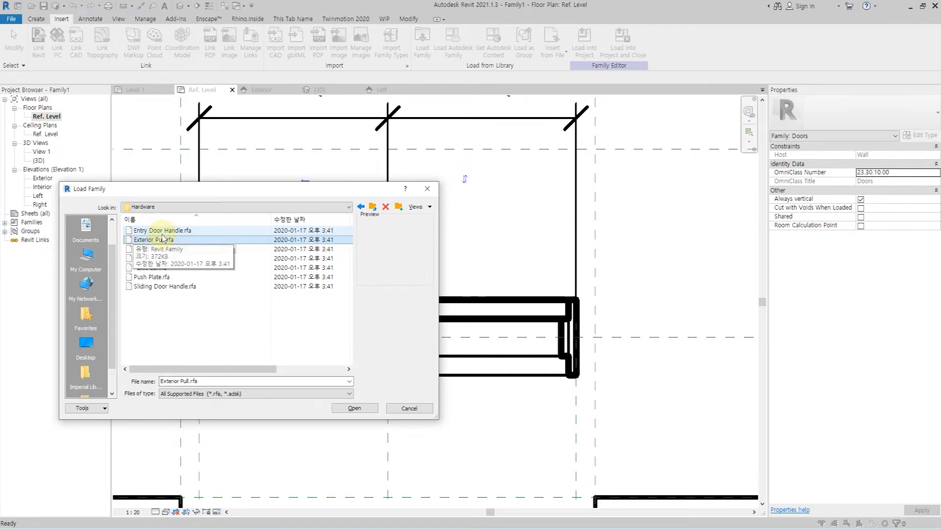
key("Down")
key("Down")
key("Down")
key("Down")
key("Down")
left_click(151, 259)
left_click(364, 413)
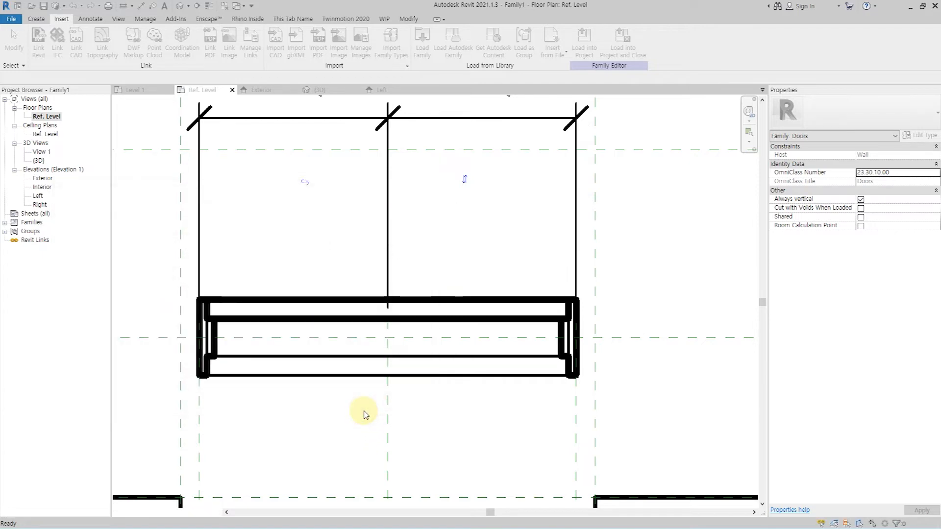
Place a Standard Handle Lever on the exterior side of the door panel, about 190 mm from the opening's left edge.
double_click(32, 223)
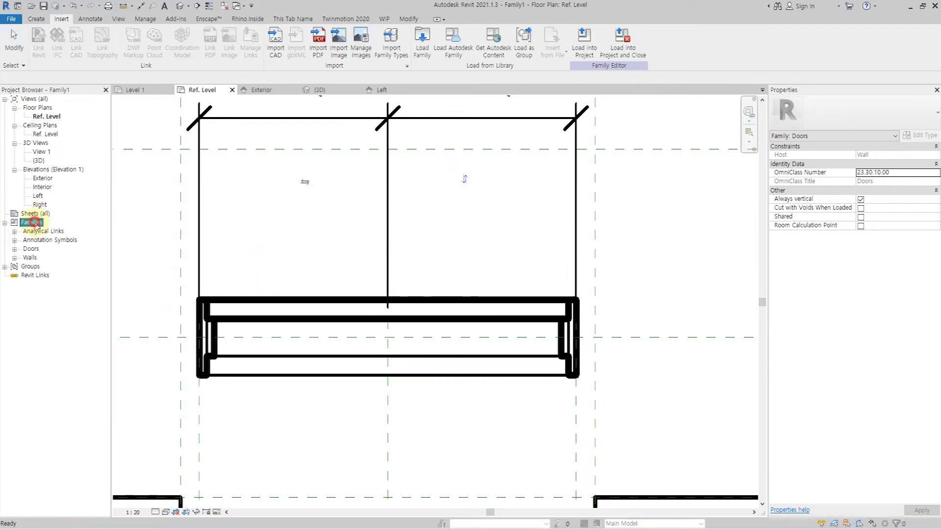
double_click(50, 259)
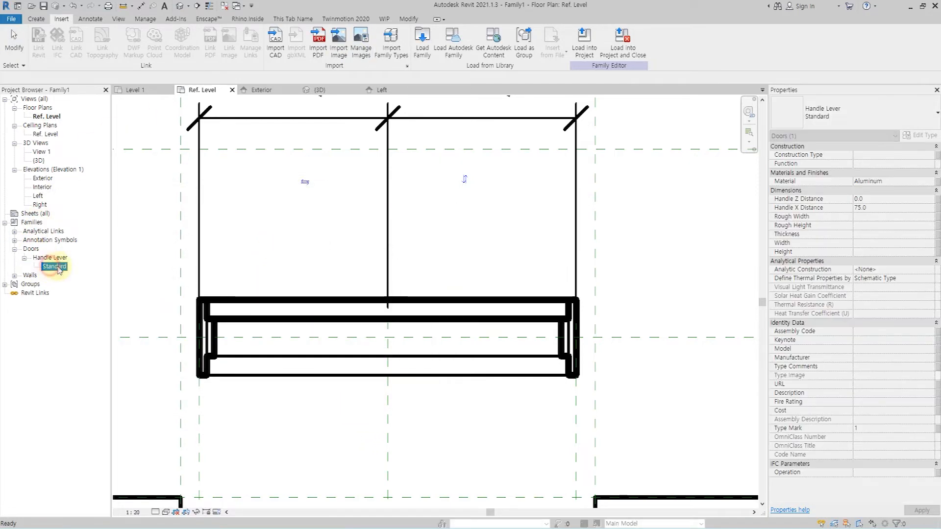
left_click_drag(54, 266, 389, 263)
left_click(254, 275)
key("Escape")
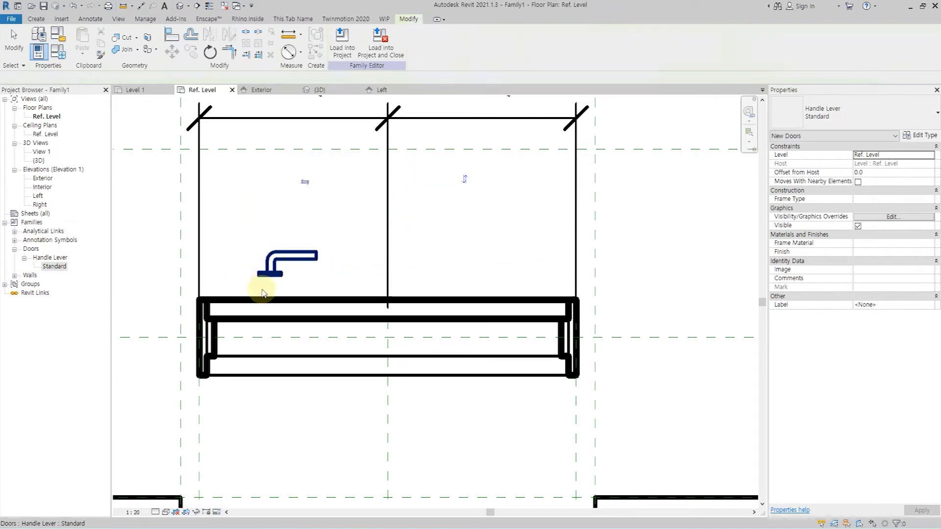
Align the base of the handle lever with the exterior face of the door panel.
scroll(265, 289, "down", 4)
scroll(259, 294, "up", 2)
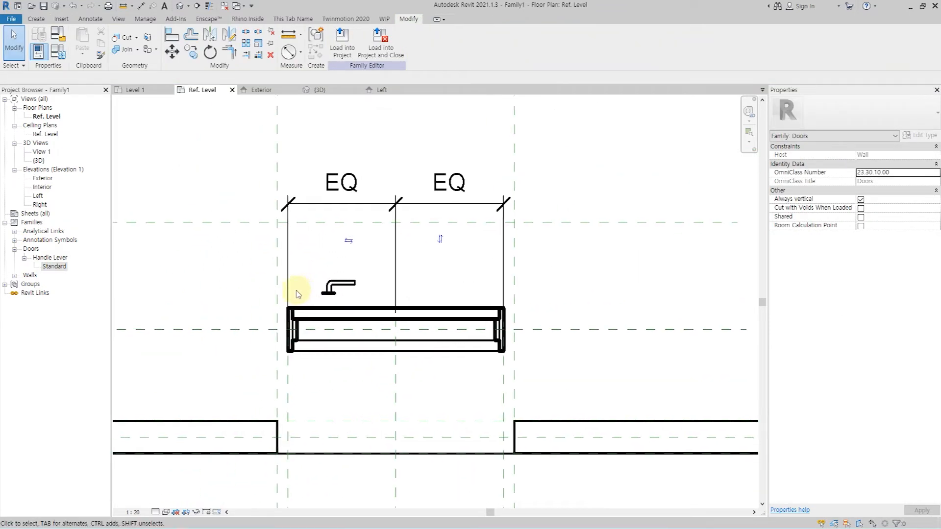
scroll(271, 297, "up", 2)
scroll(289, 291, "up", 2)
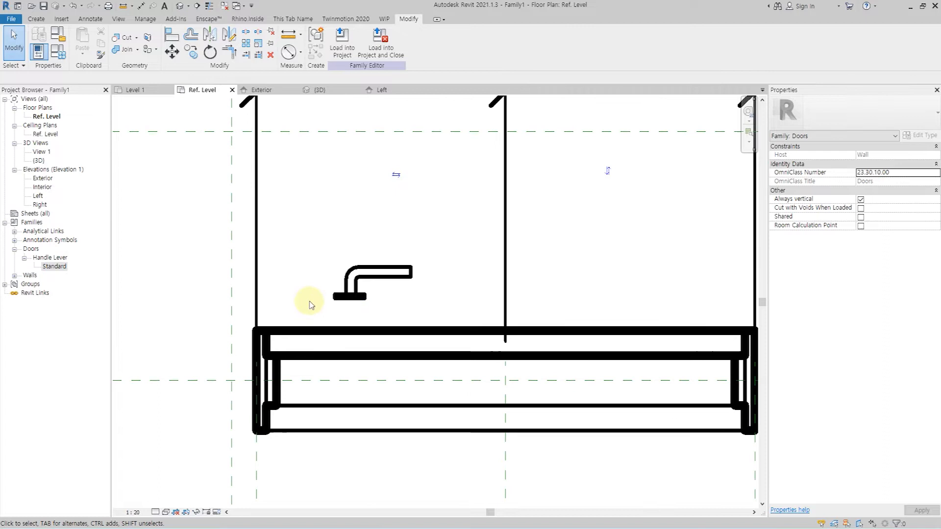
key("a")
key("l")
left_click(333, 328)
left_click(350, 299)
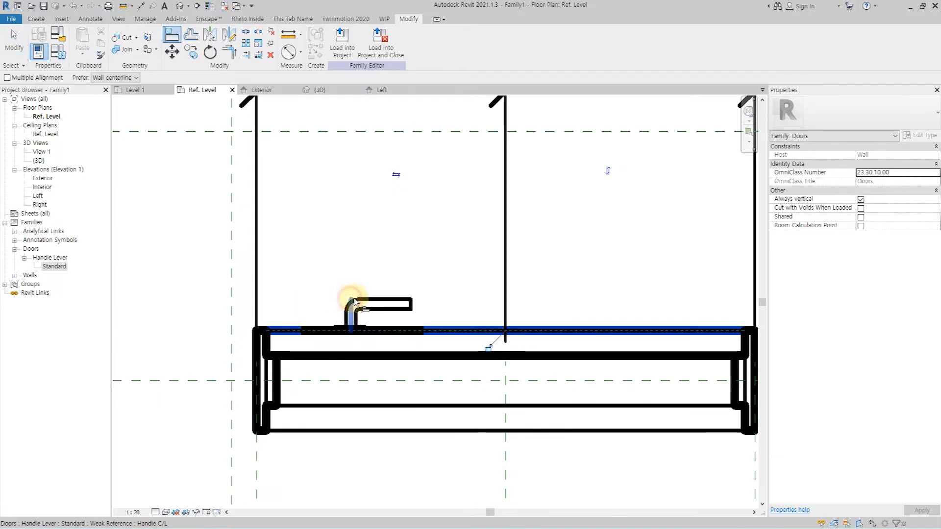
key("Escape")
Mirror the handle lever about the door panel's interior face and align the copy's base with that face.
left_click(386, 310)
key("m")
key("m")
left_click(395, 353)
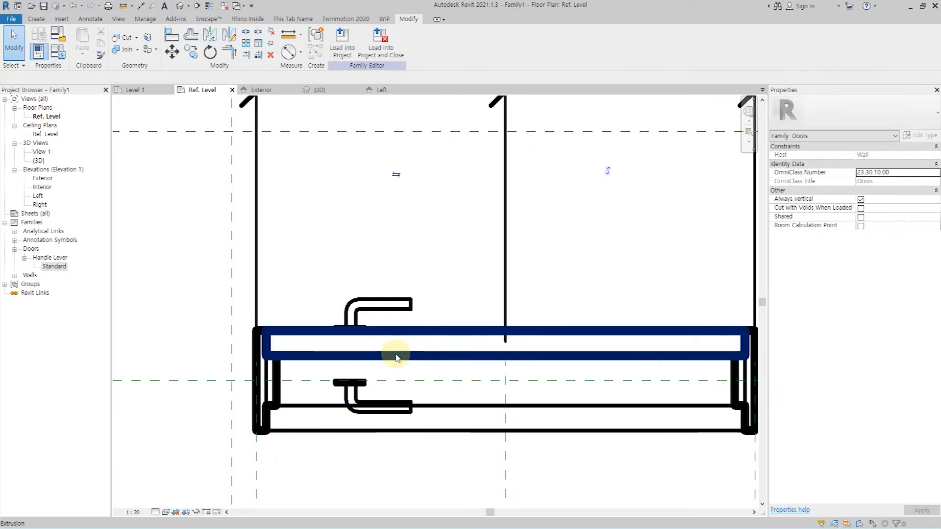
key("a")
key("l")
left_click(395, 356)
left_click(360, 382)
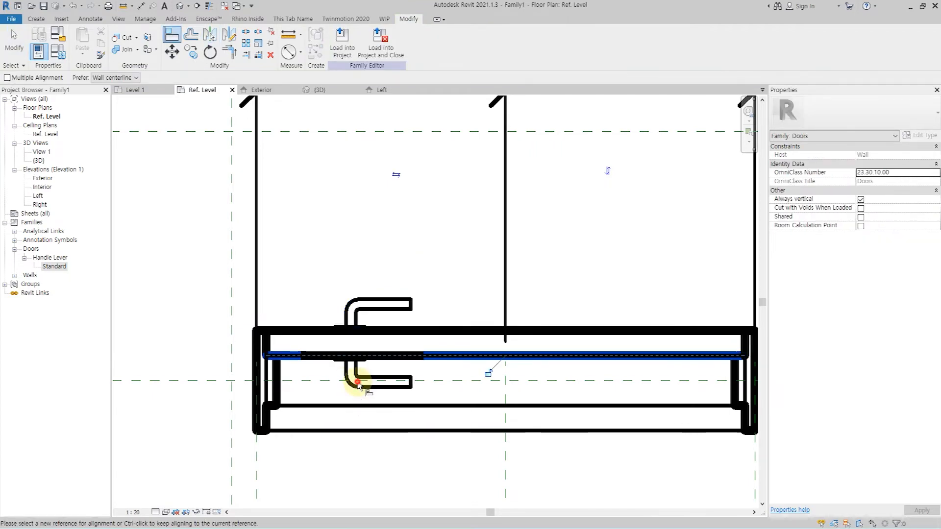
Dimension the centers of both handle levers from the reference plane at the opening's left edge.
scroll(323, 326, "down", 3)
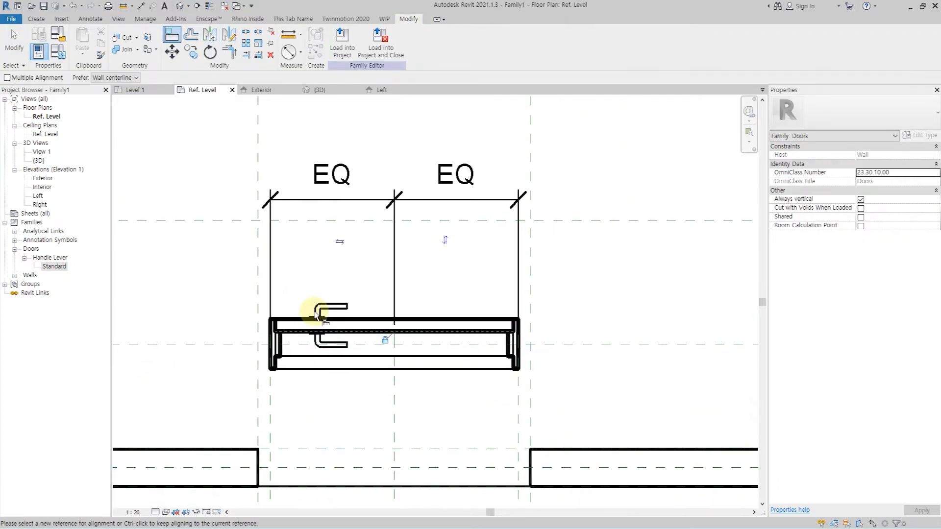
key("Escape")
key("Escape")
key("d")
key("i")
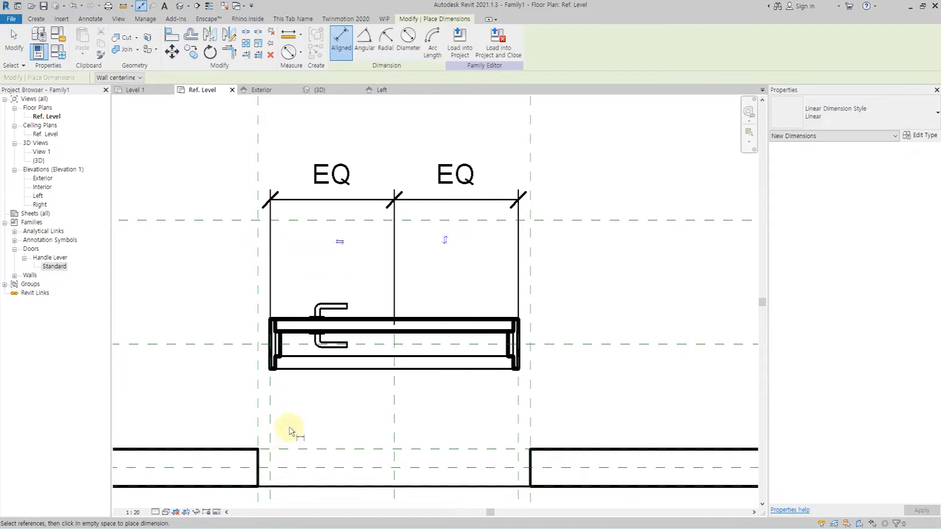
left_click(270, 420)
left_click(317, 338)
left_click(314, 435)
left_click(270, 394)
left_click(318, 314)
left_click(318, 268)
key("Escape")
key("Escape")
Label both handle dimensions with a new type parameter named _HardwareOffset.
left_click(310, 434, "ctrl")
left_click(436, 43)
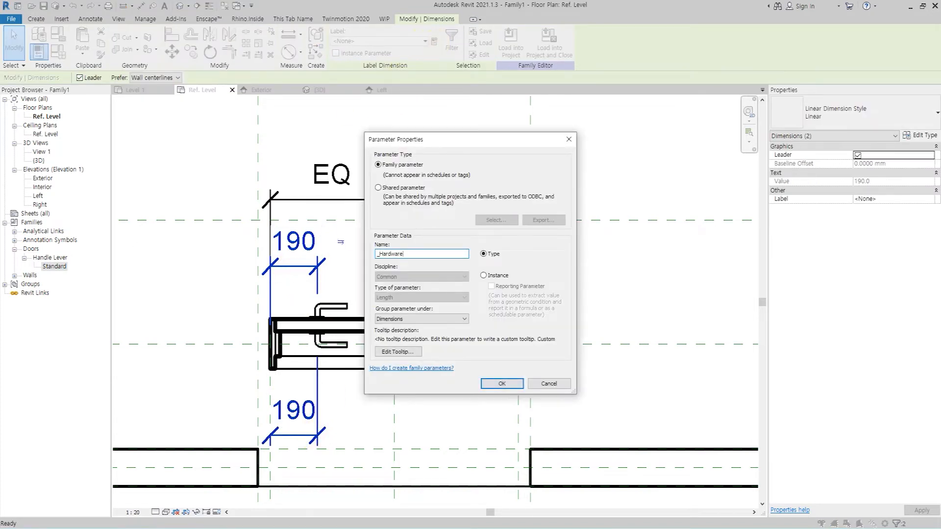
key("Return")
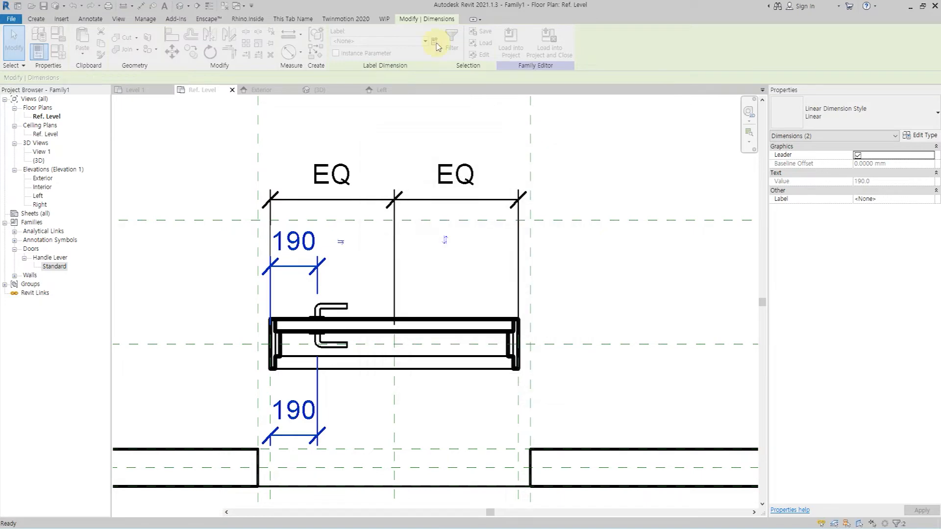
In the Exterior elevation, draw a horizontal reference plane across the door about 954 mm above the reference level.
double_click(44, 179)
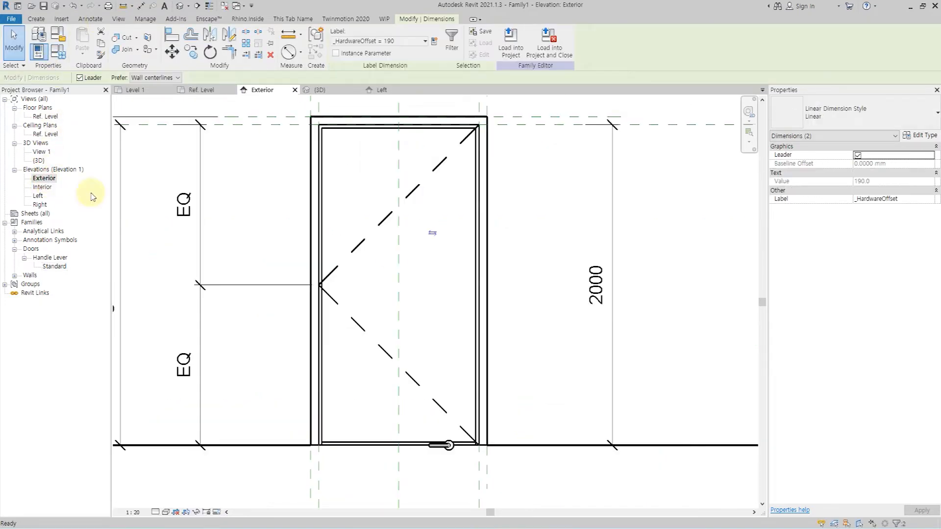
left_click(44, 19)
left_click(558, 43)
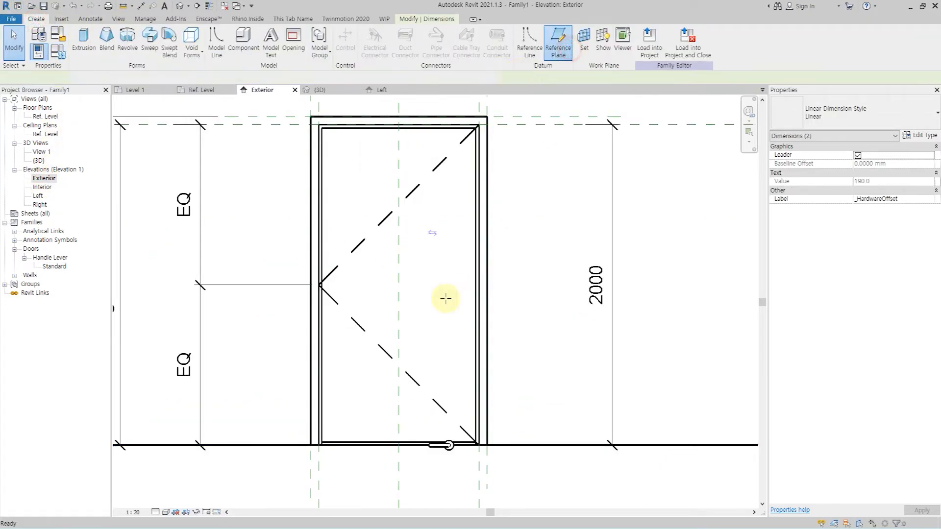
left_click(350, 292)
left_click(564, 296)
key("Escape")
key("Escape")
Temporarily hide the wall, align both handle levers to the new horizontal reference plane, and restore the hidden wall.
scroll(495, 388, "down", 2)
scroll(359, 361, "up", 3)
left_click(287, 352)
scroll(315, 380, "down", 1)
key("h")
key("h")
key("l")
left_click(436, 261)
left_click(360, 393)
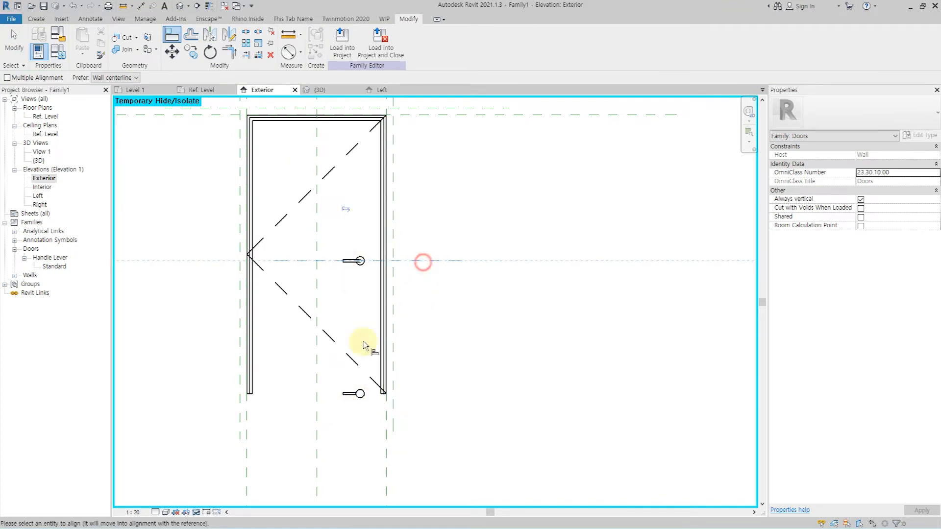
key("Escape")
left_click(464, 297)
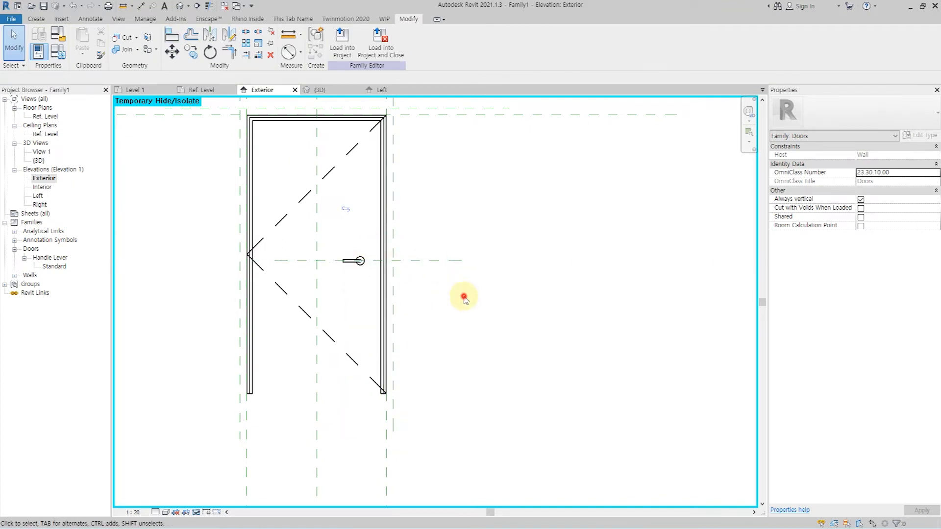
key("r")
Dimension the handle reference plane from Ref. Level and label it with a new type parameter named _HardwareHeight.
key("d")
key("i")
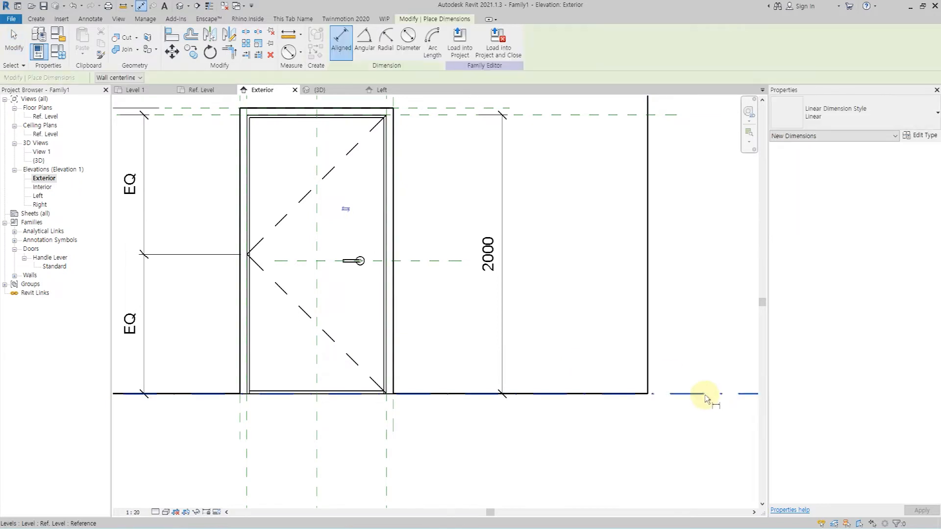
left_click(703, 393)
left_click(418, 261)
left_click(455, 285)
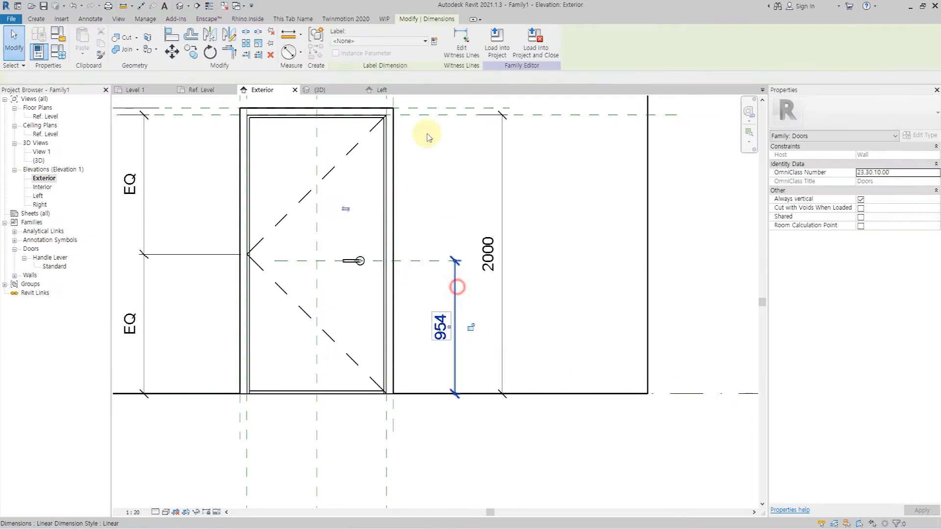
left_click(434, 41)
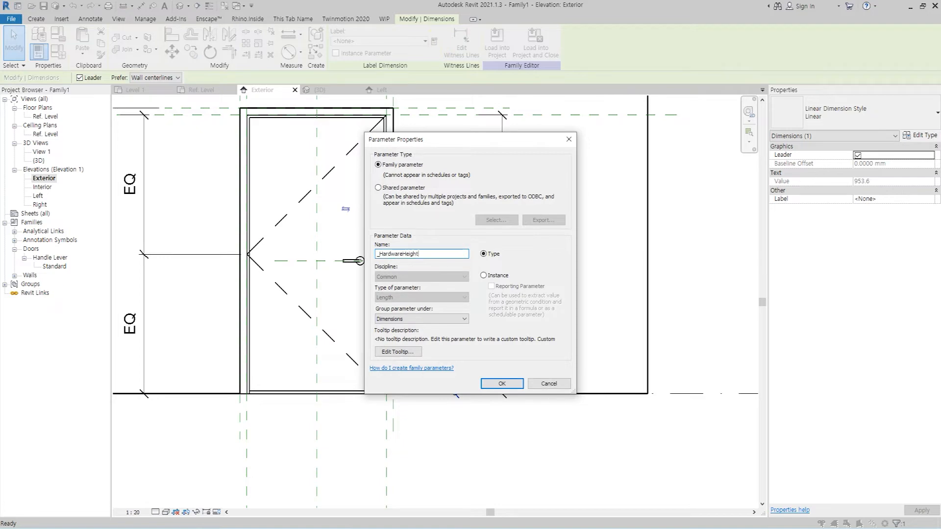
key("Return")
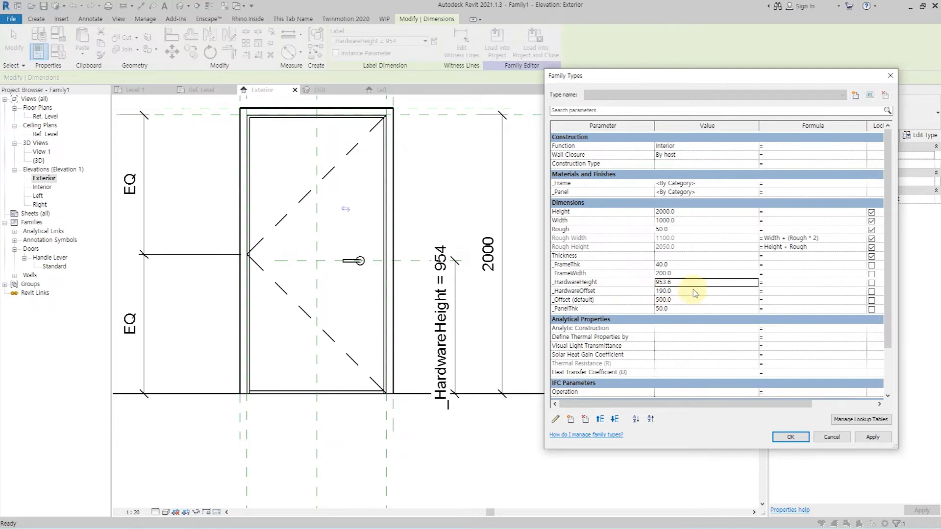
Set _HardwareHeight to 900 and _HardwareOffset to 100 in the family types.
left_click(856, 437)
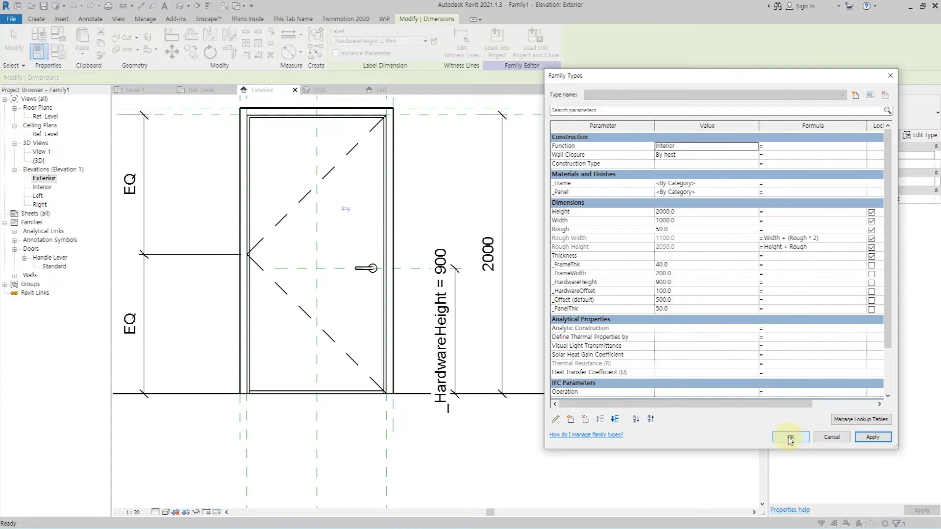
left_click(790, 437)
scroll(392, 387, "down", 2)
left_click(126, 199)
key("Escape")
In the Ref. Level plan, test that the handles follow the door by changing _Offset and resetting it to 500.
double_click(46, 116)
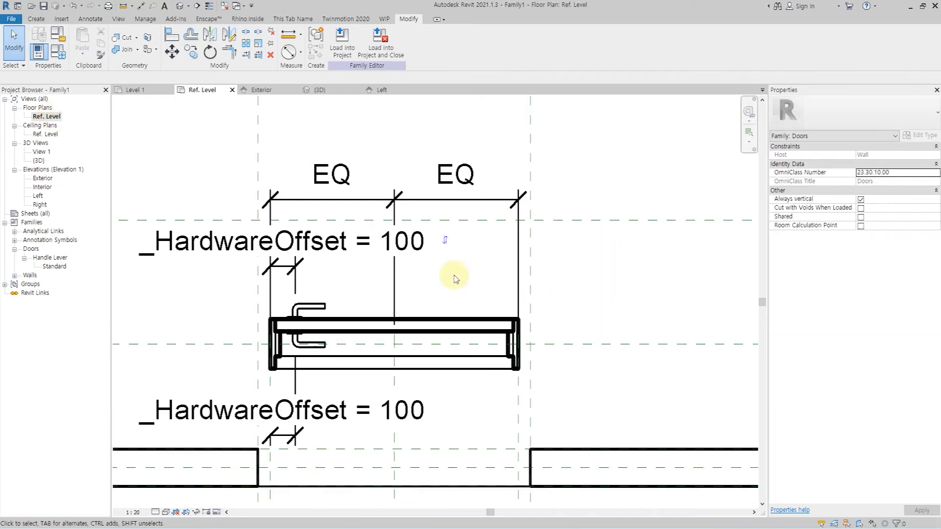
left_click(62, 57)
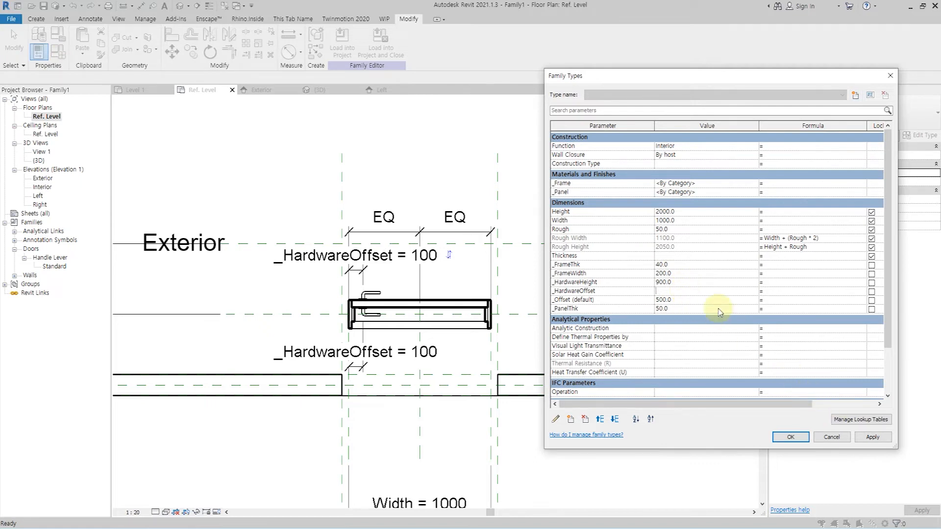
left_click(877, 439)
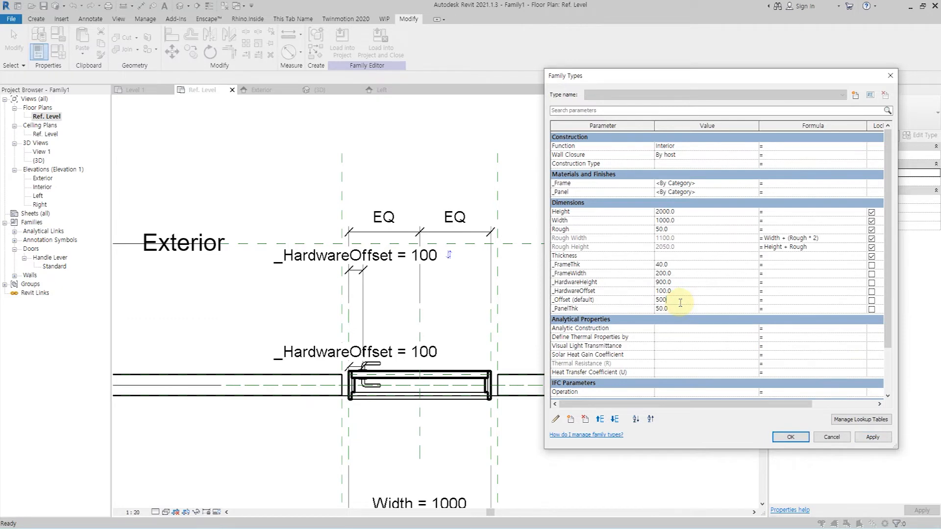
left_click(886, 441)
left_click(790, 436)
middle_click_drag(542, 353, 438, 343)
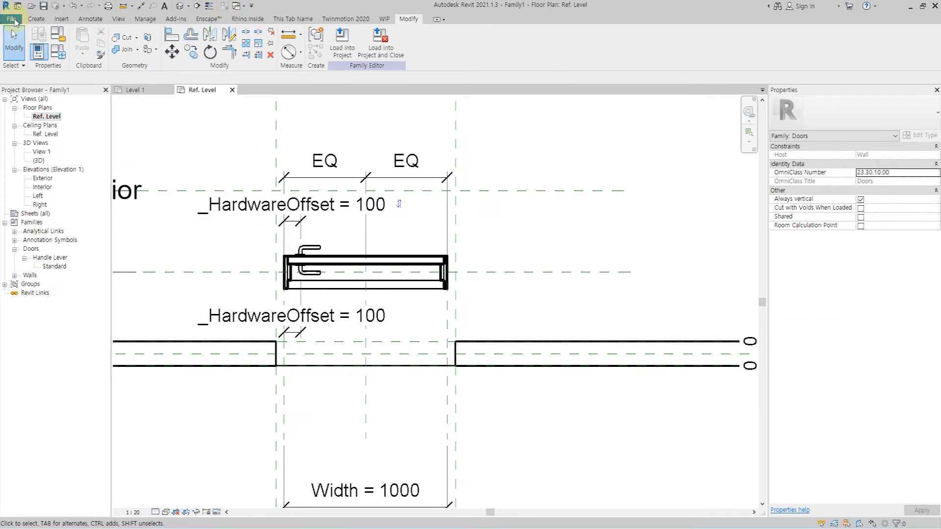
Create a new family from the Metric Generic Model.rft template and set its category to Doors.
left_click(12, 19)
mouse_move(63, 59)
left_click(93, 82)
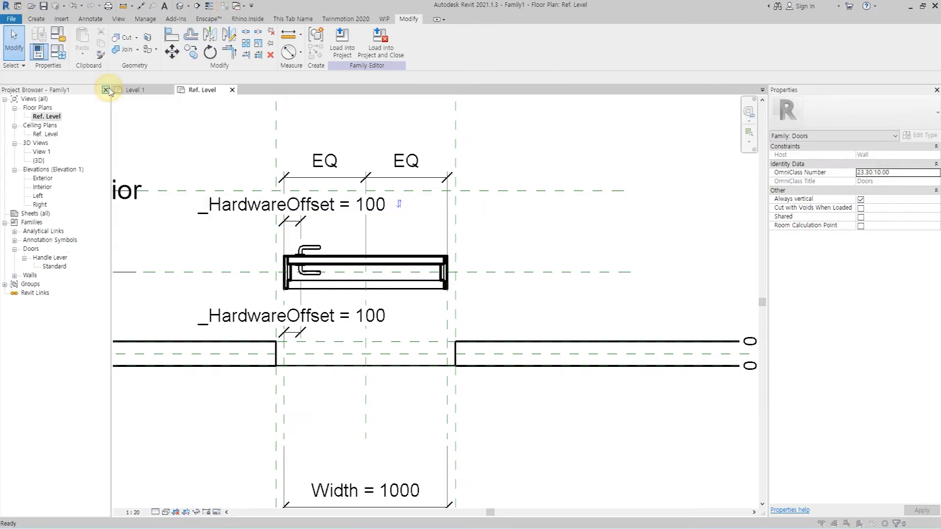
left_click(303, 106)
double_click(304, 107)
scroll(374, 304, "down", 10)
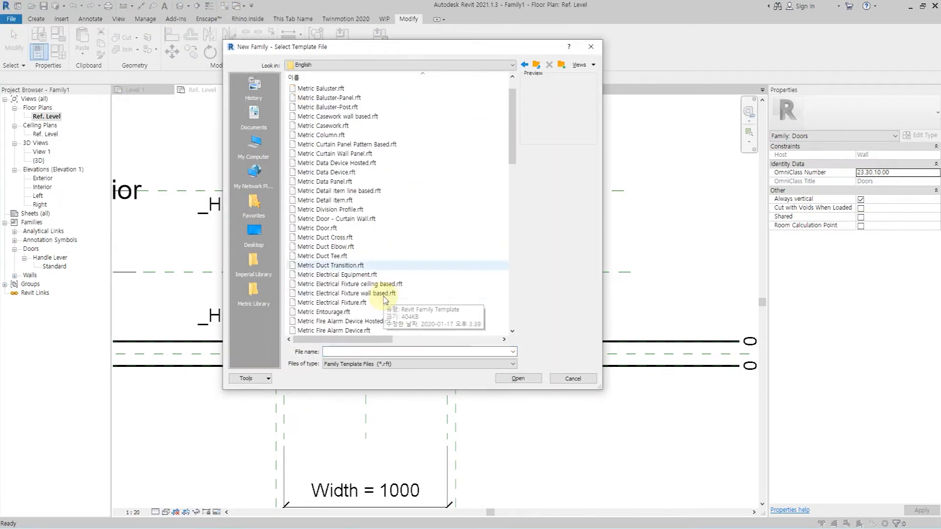
left_click(372, 304)
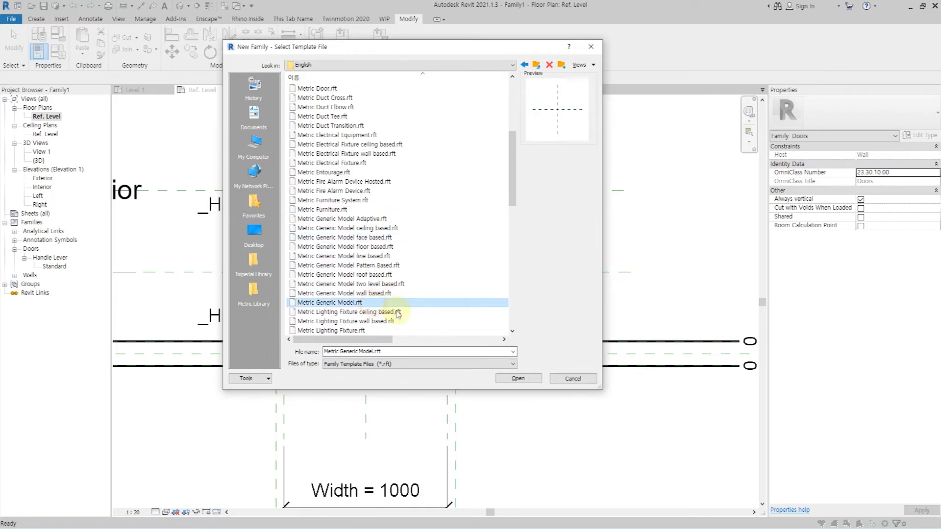
left_click(509, 382)
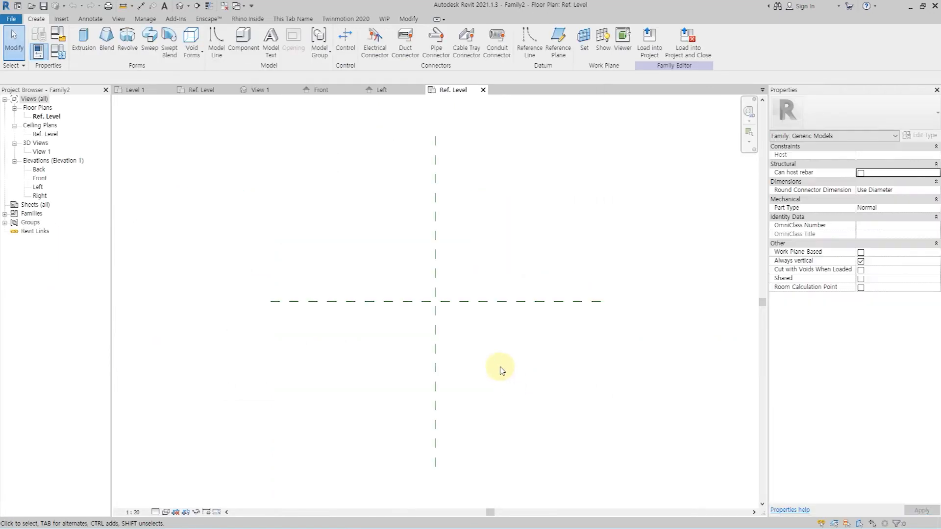
left_click(64, 38)
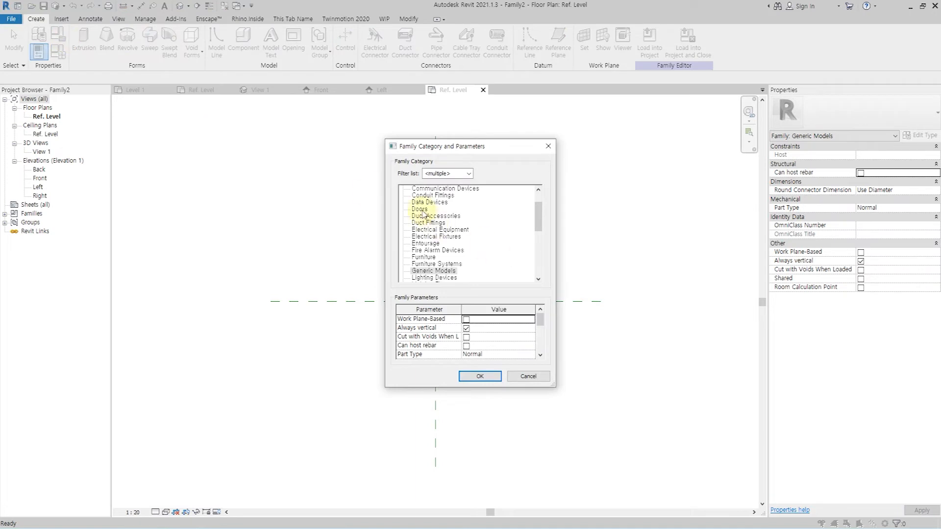
left_click(479, 376)
Draw a vertical reference plane to the left of the centre reference plane in the Ref. Level plan.
key("r")
key("p")
left_click(331, 393)
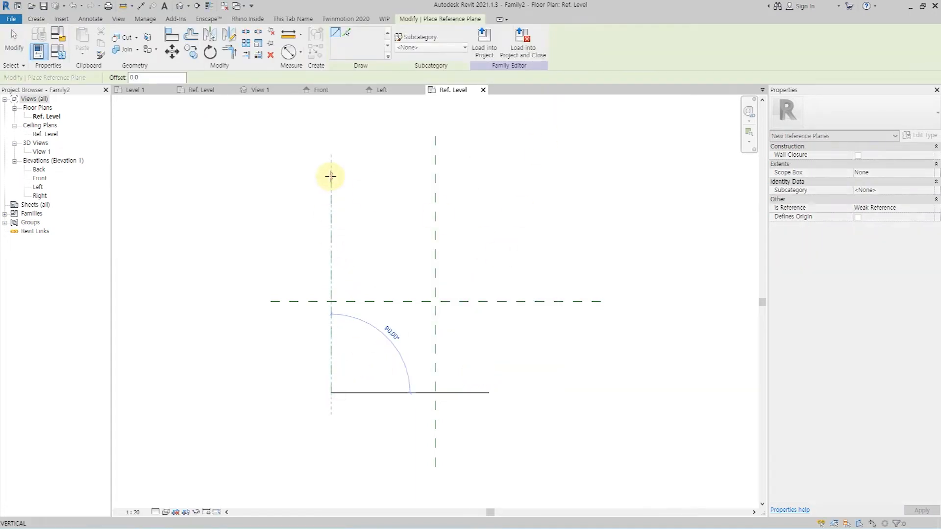
left_click(331, 177)
key("Escape")
key("Escape")
Dimension between the two vertical reference planes and label it with a new type parameter named _PanelWidth.
key("d")
key("i")
left_click(435, 289)
left_click(331, 289)
left_click(372, 192)
key("Escape")
key("Escape")
left_click(368, 216)
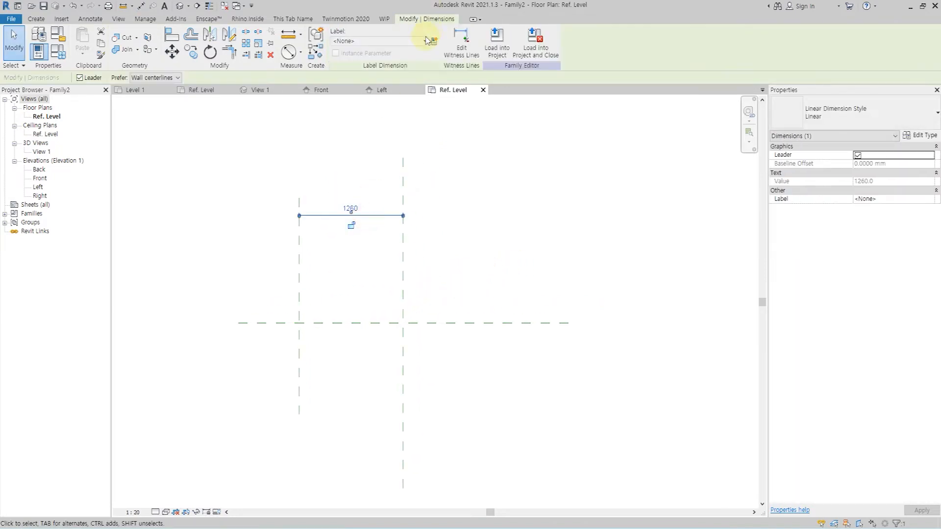
left_click(434, 43)
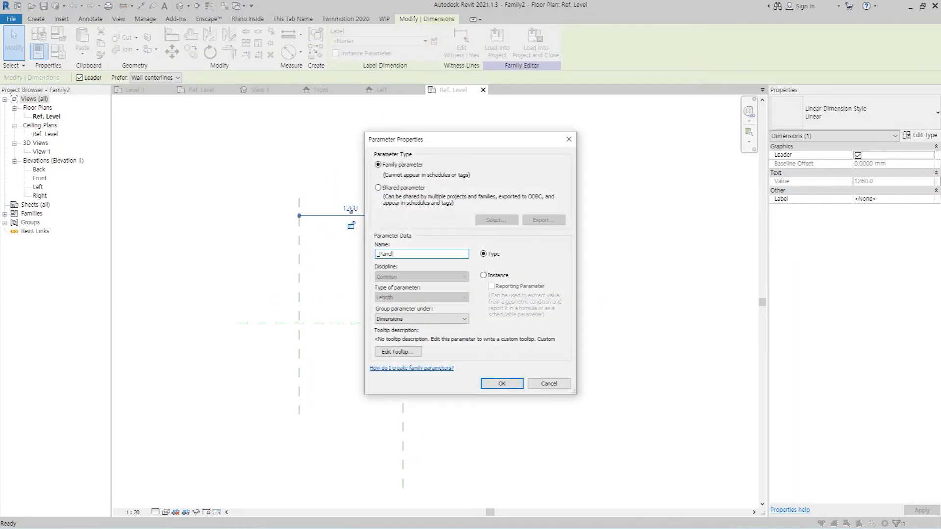
key("Return")
left_click(356, 269)
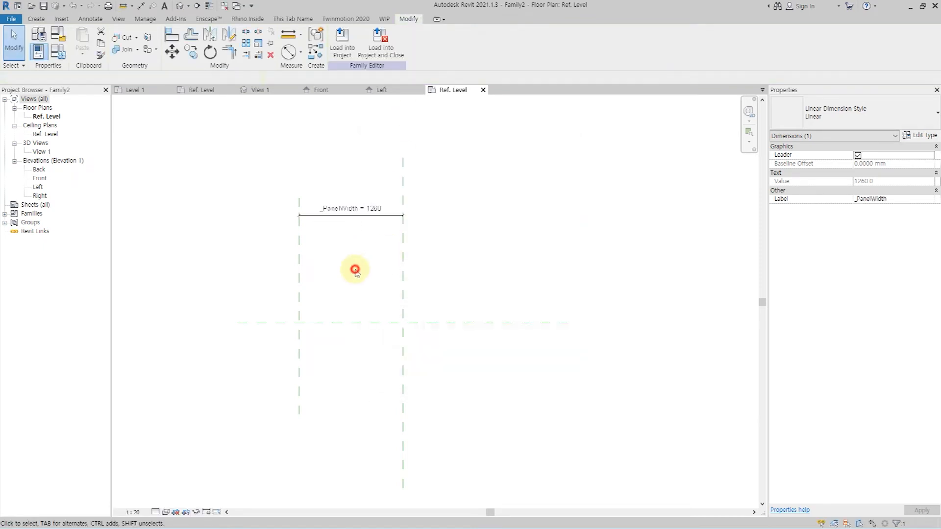
Draw a reference line about 1320 mm long at 45° up-left from the centre plane intersection and align its endpoint to the centre plane.
left_click(532, 46)
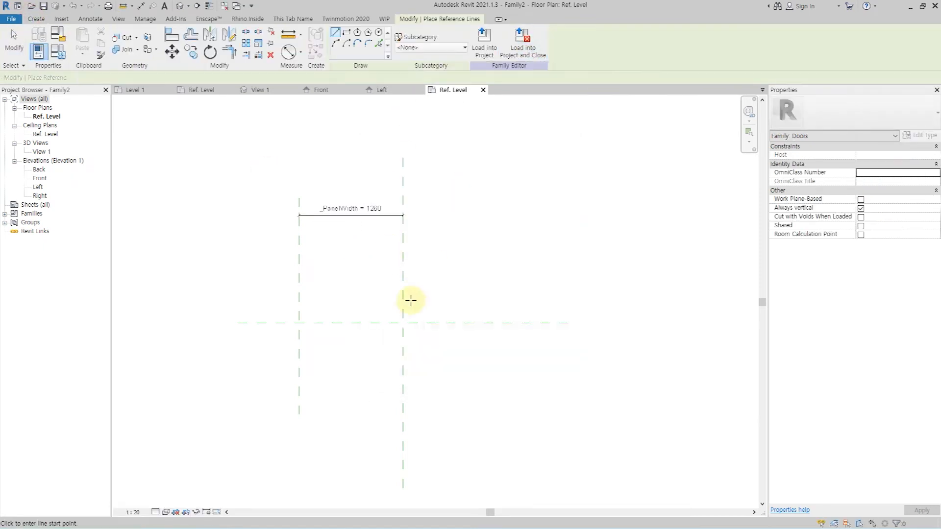
left_click(403, 323)
left_click(328, 245)
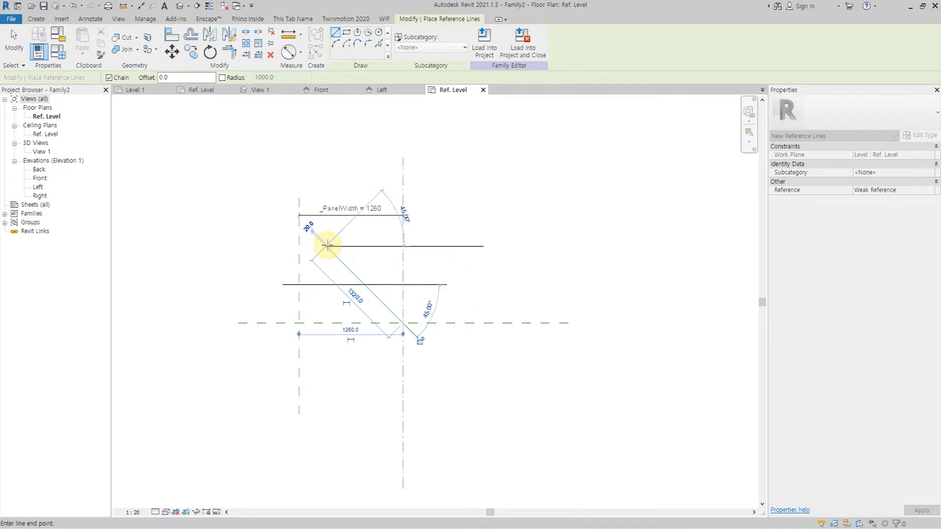
key("Escape")
key("Escape")
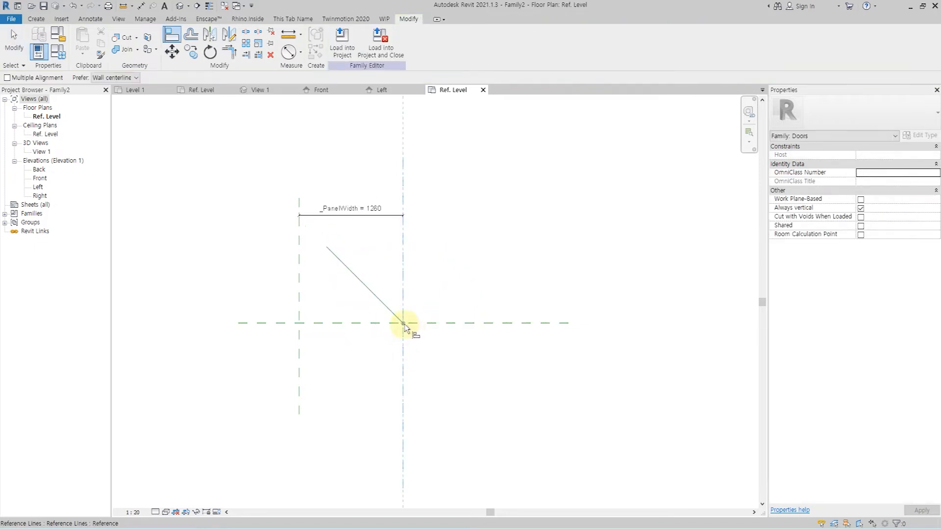
left_click(403, 323)
key("Escape")
key("Escape")
Place an angular dimension between the diagonal reference line and the horizontal reference plane.
key("a")
key("n")
left_click(372, 295)
left_click(349, 302)
key("Escape")
key("Escape")
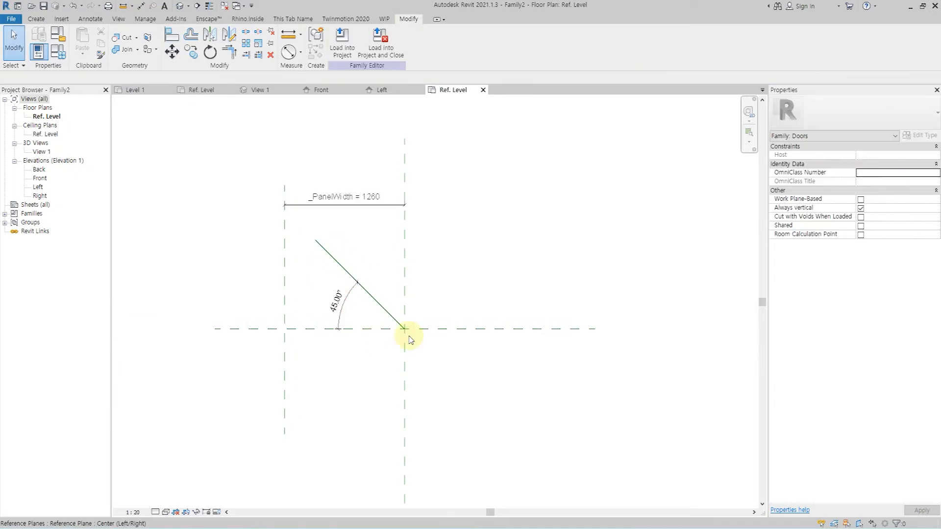
Label the angular dimension with a new instance parameter named _SwingAngle.
scroll(405, 325, "up", 3)
left_click(329, 289)
left_click(434, 43)
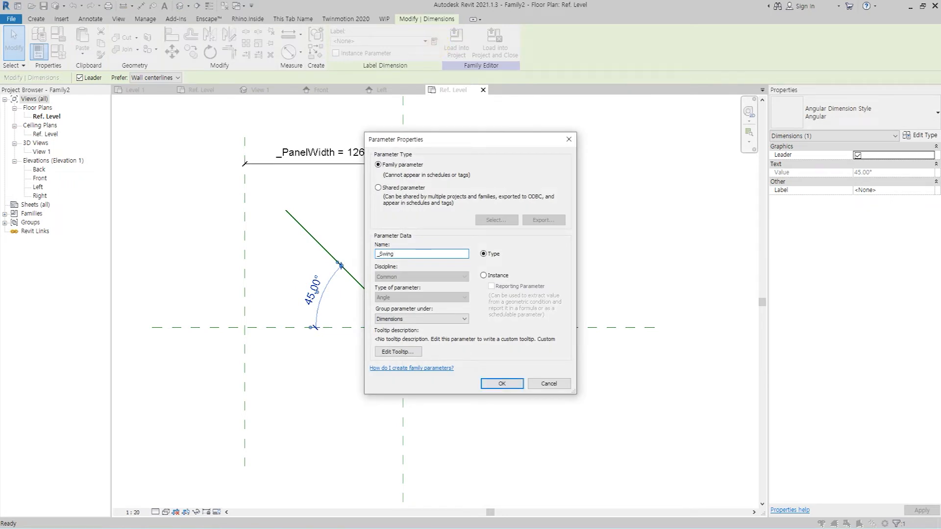
left_click(497, 277)
left_click(502, 384)
key("Escape")
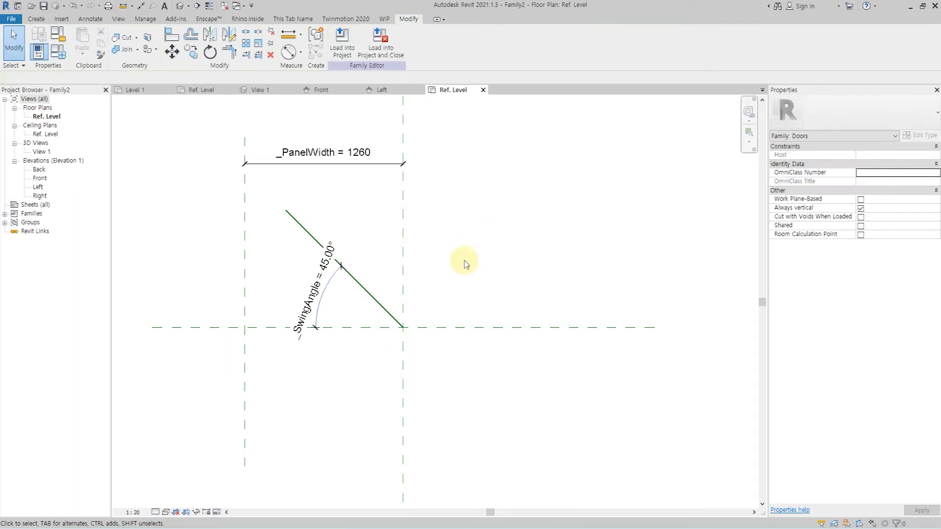
Dimension the reference line between its two endpoints and label the dimension with the existing _PanelWidth parameter.
key("d")
key("i")
left_click(404, 327)
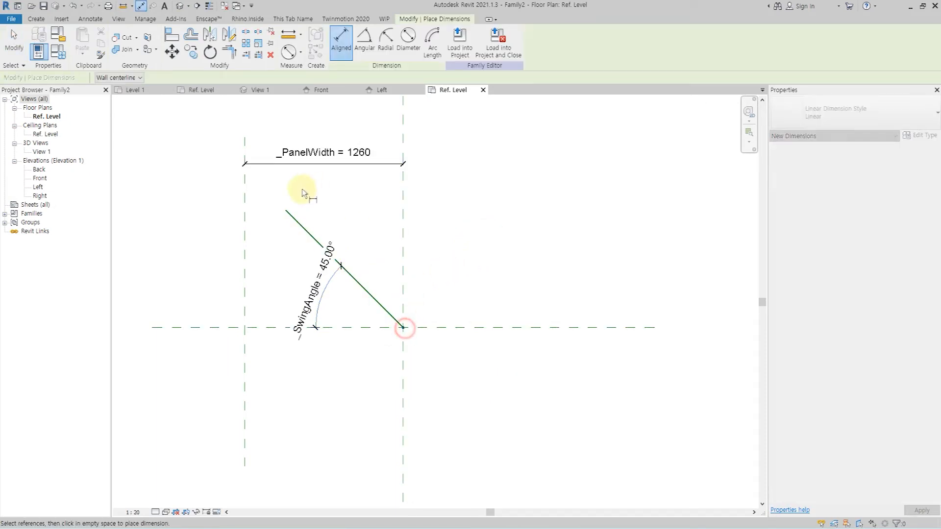
left_click(287, 211)
left_click(336, 200)
key("Escape")
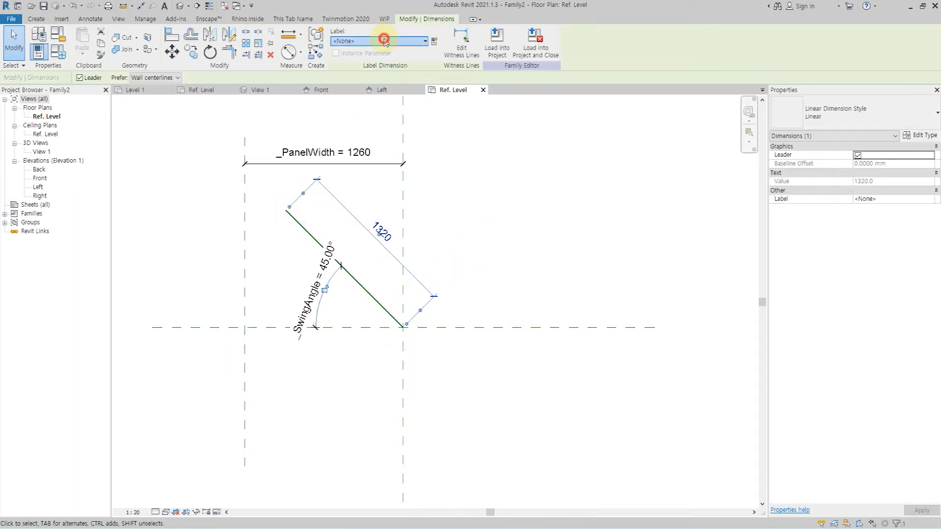
left_click(382, 41)
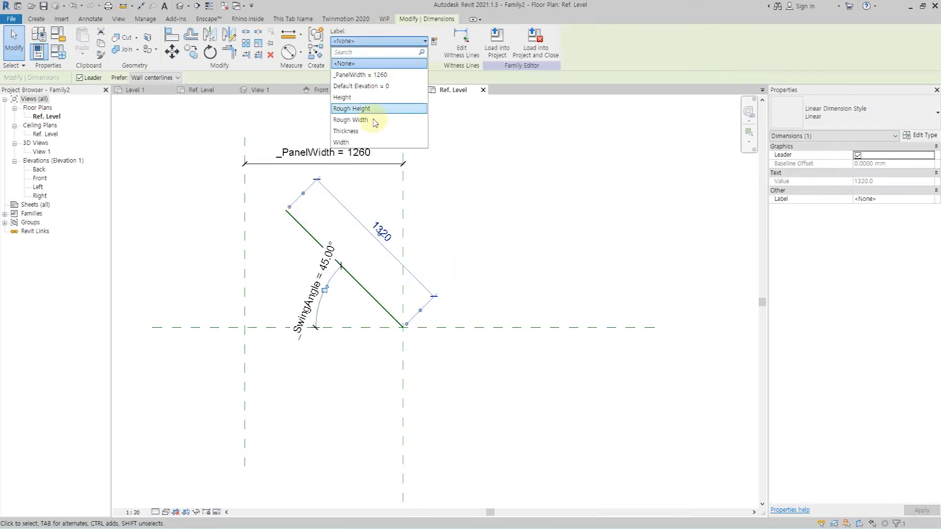
left_click(377, 74)
left_click(505, 227)
Flex _SwingAngle in the family types, trying 90° among other values, and leave it at 60°.
key("f")
key("t")
left_click(687, 247)
left_click(872, 440)
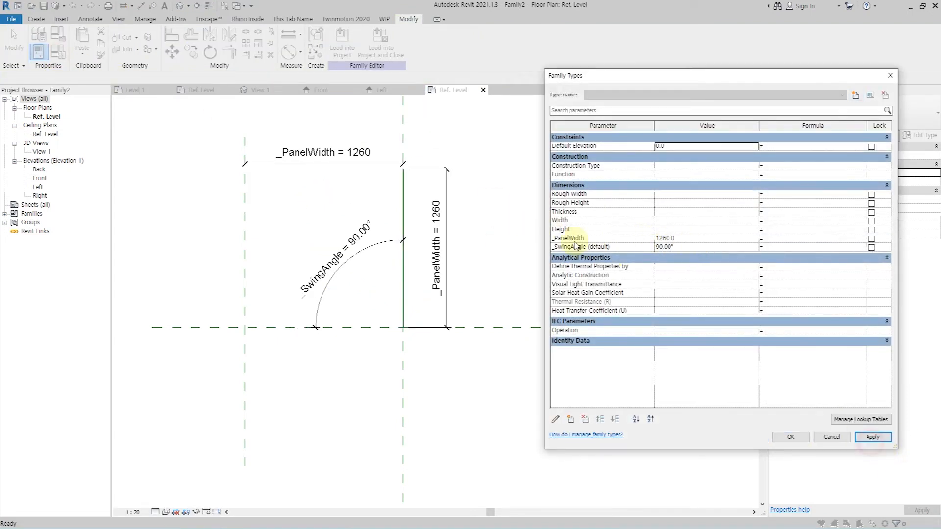
left_click(689, 248)
left_click(872, 436)
left_click(693, 246)
left_click(872, 437)
left_click(789, 436)
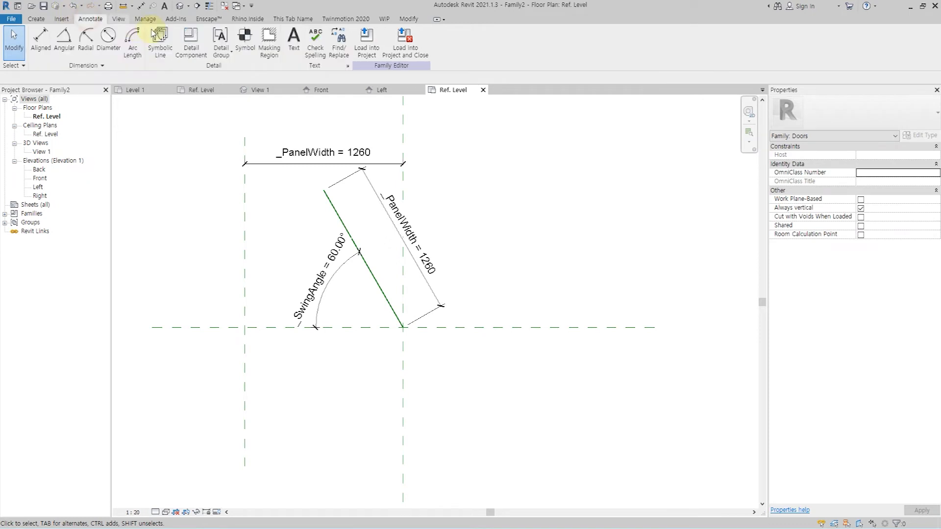
Create two parallel symbolic lines by picking the reference line, one offset to its left and one with zero offset.
left_click(155, 36)
left_click(287, 80)
left_click(374, 290)
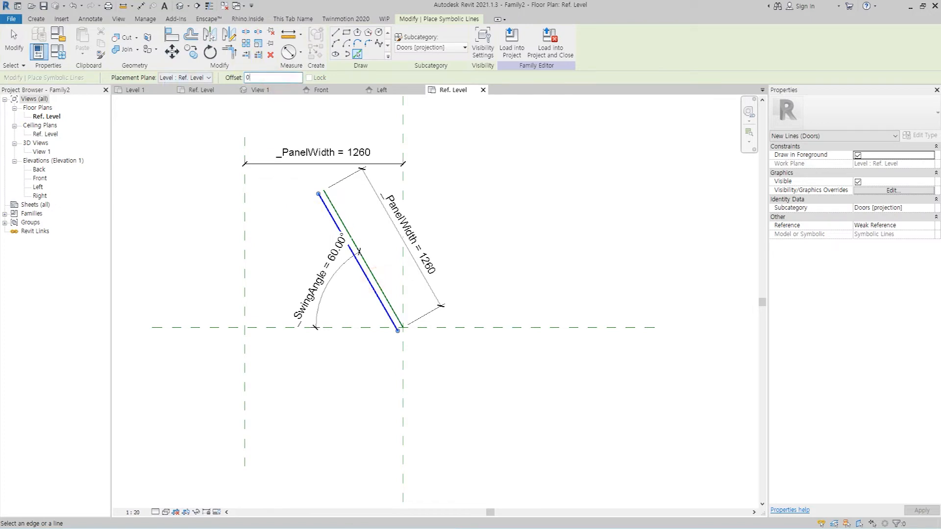
left_click(343, 215)
Close both ends of the parallel symbolic lines with short lines to form the thin swung panel outline.
left_click(335, 32)
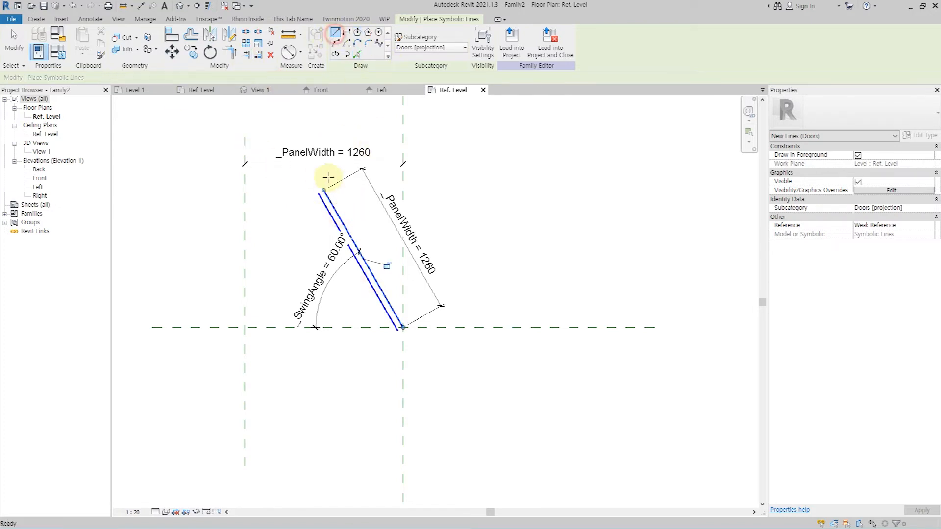
scroll(325, 178, "up", 3)
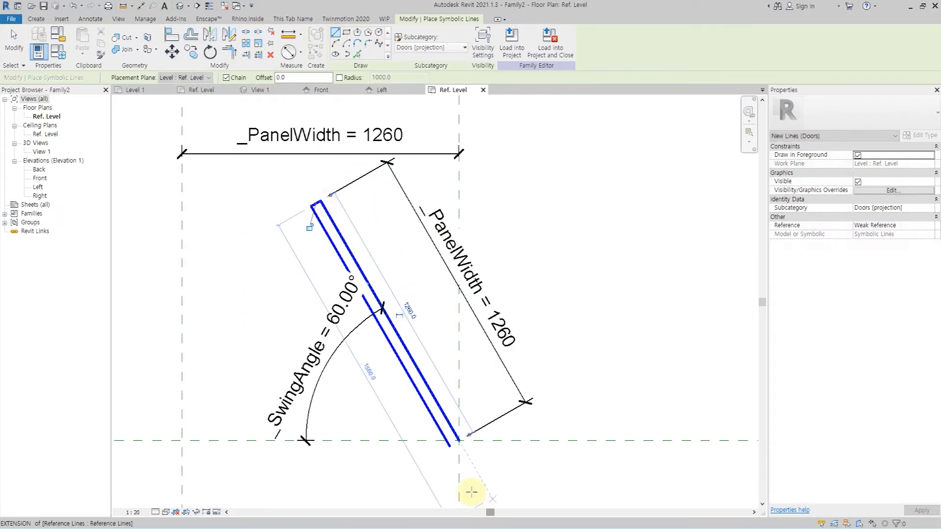
left_click(458, 443)
scroll(459, 440, "up", 2)
left_click(460, 440)
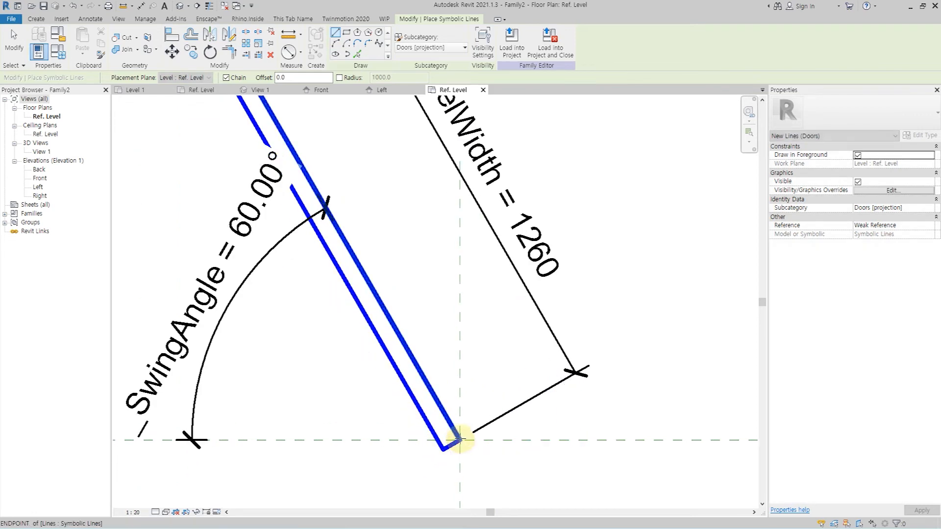
key("Escape")
key("Escape")
left_click(441, 399)
mouse_move(441, 399)
left_mouse_down()
mouse_move(449, 395)
mouse_move(435, 407)
left_mouse_up()
scroll(401, 294, "down", 2)
left_click(578, 250)
scroll(577, 252, "down", 3)
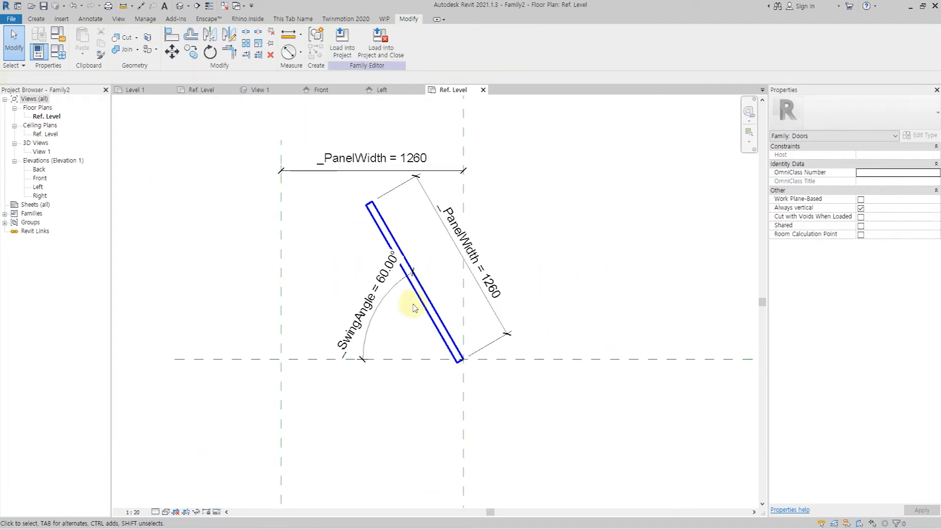
Select the chain of four symbolic panel lines and assign them to the Panel [cut] subcategory.
key("Tab")
left_click(445, 321)
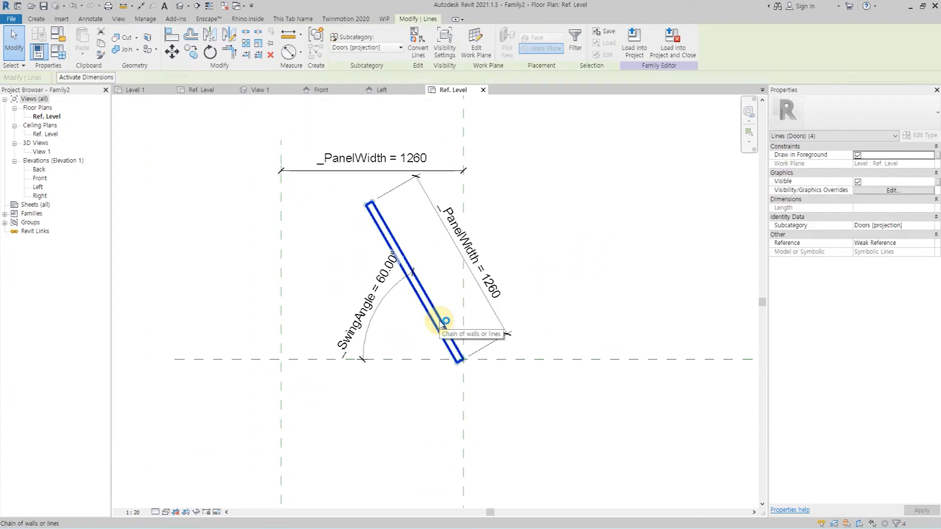
left_click(929, 227)
scroll(895, 264, "down", 1)
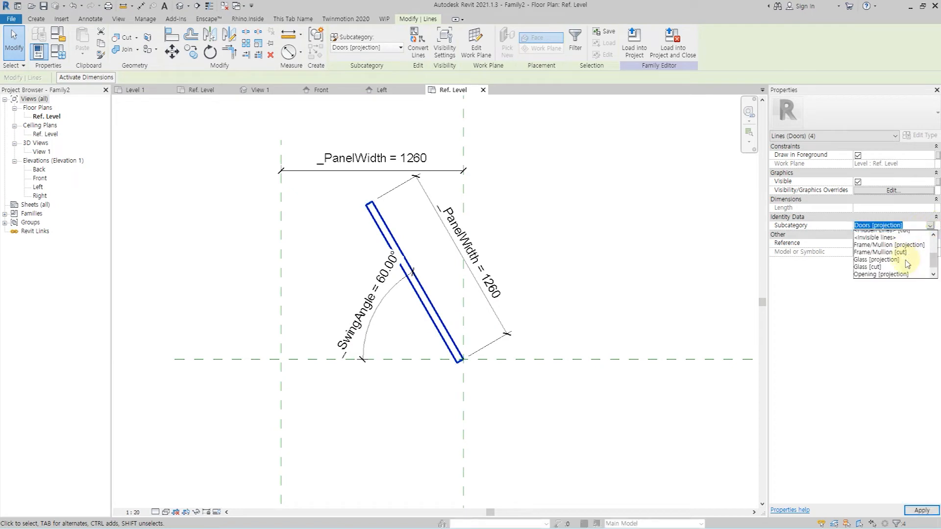
scroll(862, 276, "down", 1)
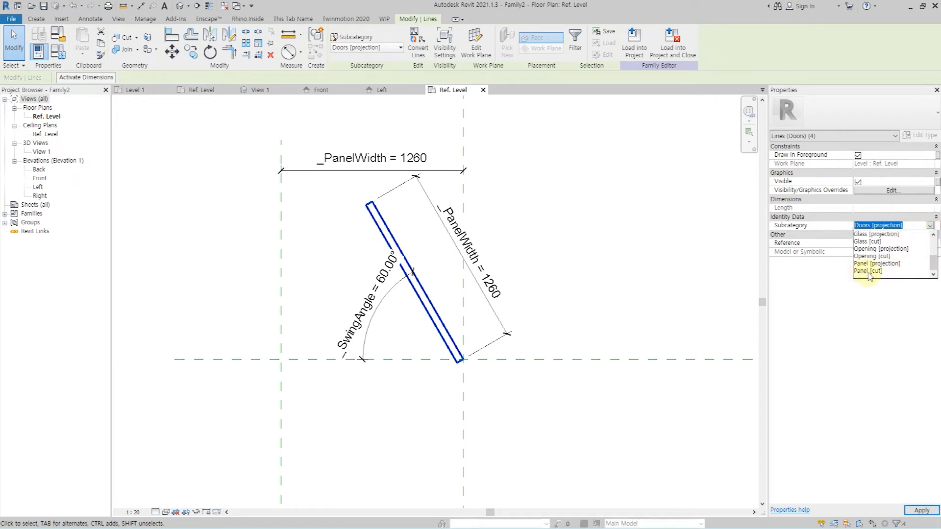
left_click(868, 270)
left_click(568, 238)
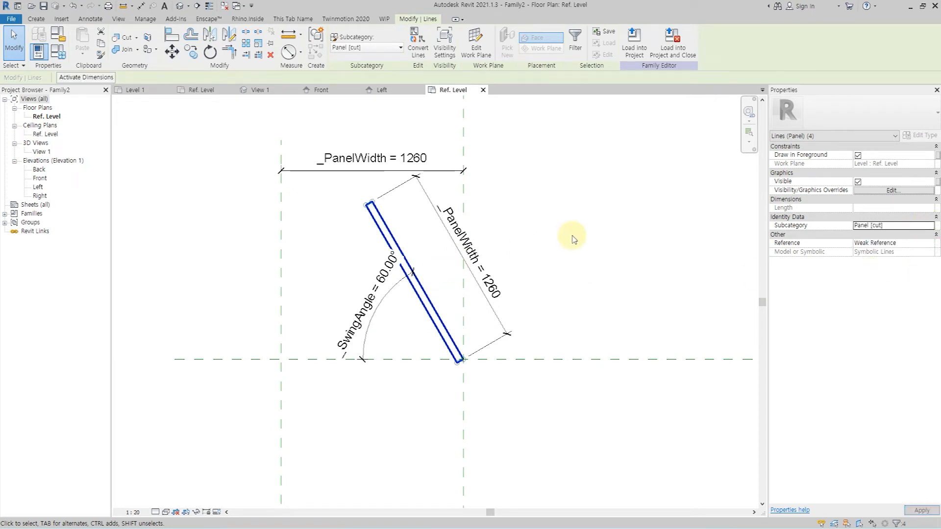
Set the Panel subcategory's line color to Black in the object styles.
left_click(143, 20)
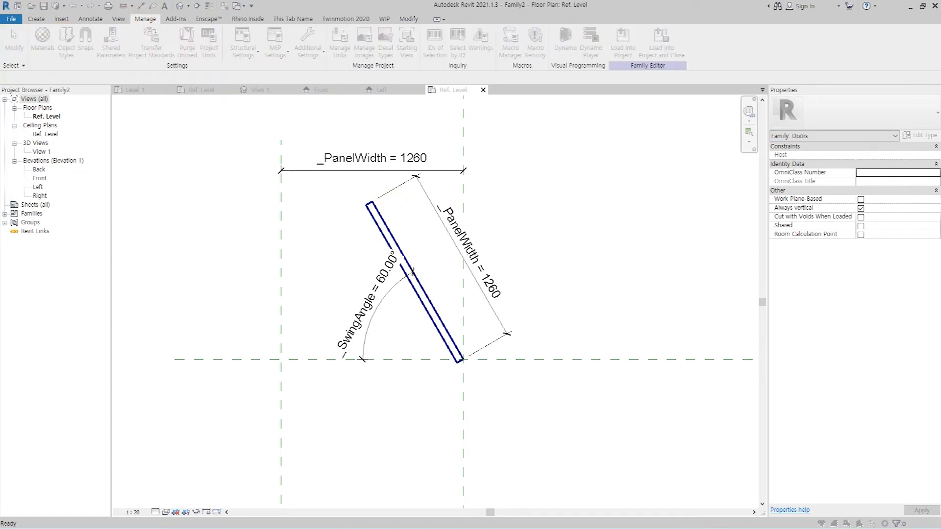
key("o")
key("s")
left_click(402, 225)
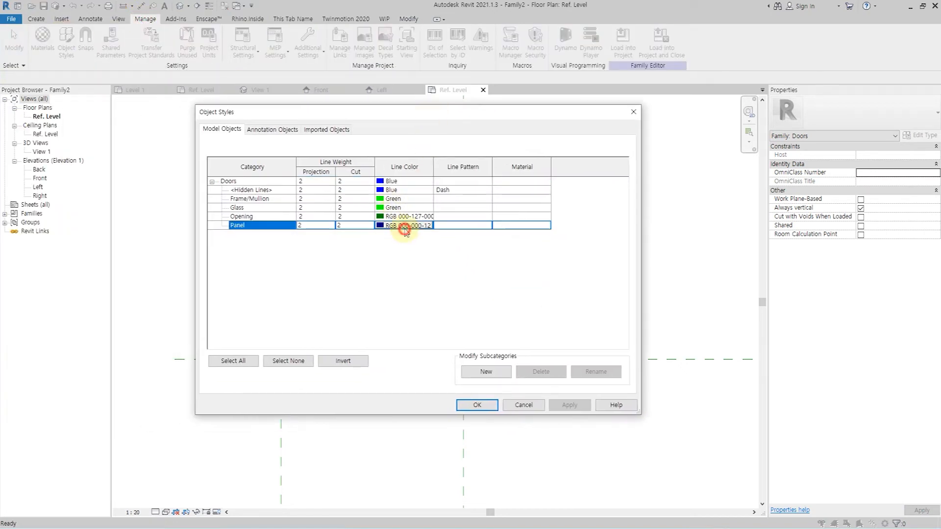
left_click(402, 225)
left_click(315, 272)
left_click(457, 347)
left_click(392, 216)
left_click(392, 217)
left_click(453, 347)
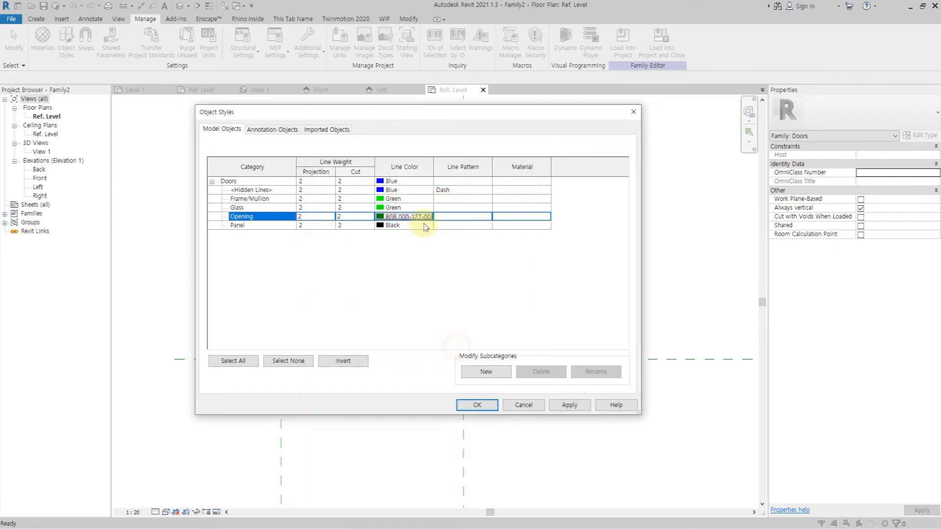
Set the line color of the Glass, Frame/Mullion and Hidden Lines subcategories to Black.
left_click(395, 208)
left_click(394, 208)
left_click(315, 272)
left_click(456, 348)
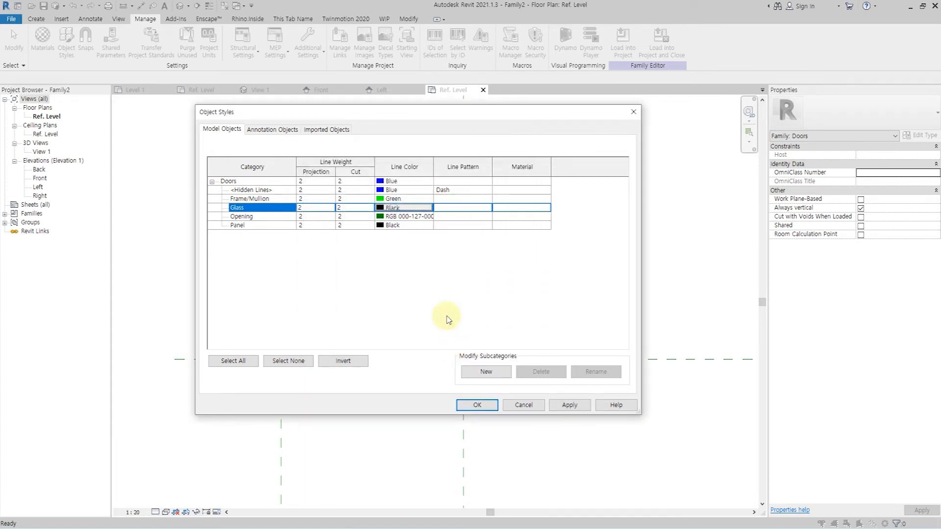
left_click(394, 199)
left_click(394, 198)
left_click(316, 272)
left_click(461, 344)
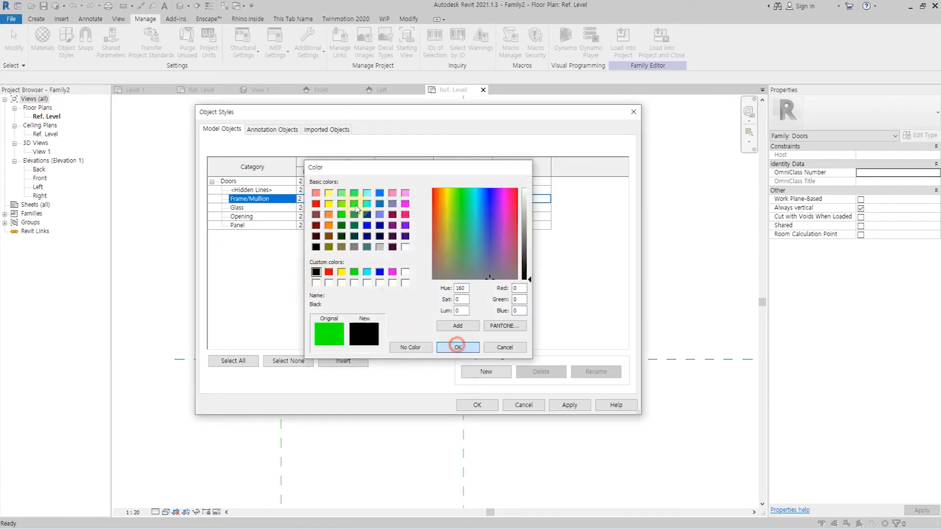
left_click(407, 189)
left_click(406, 189)
left_click(316, 272)
left_click(456, 348)
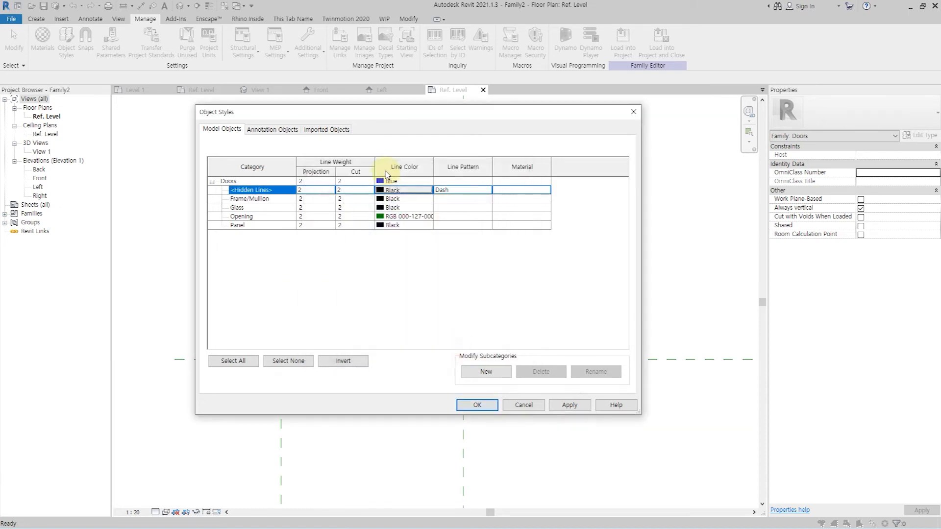
Set the line color of the Doors category and its Opening subcategory to Black and apply the object styles.
left_click(392, 181)
left_click(392, 181)
left_click(316, 271)
left_click(455, 348)
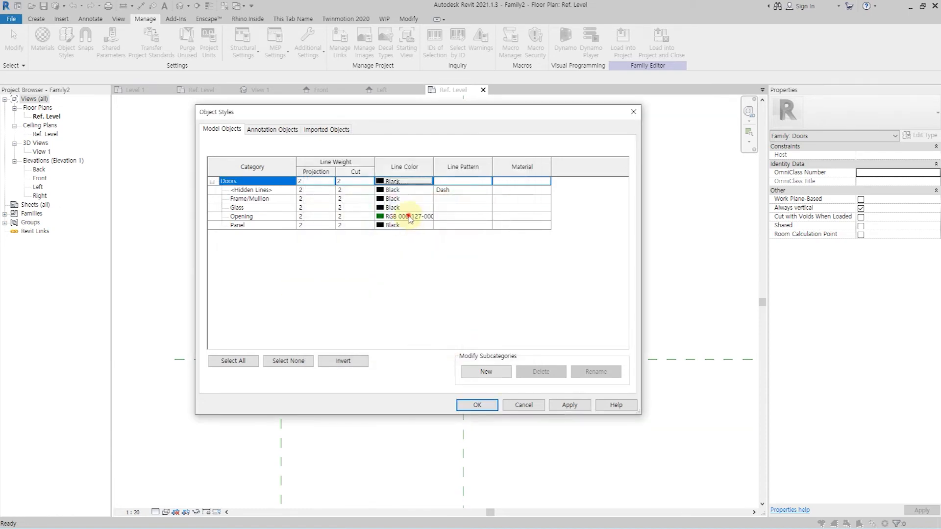
left_click(395, 216)
left_click(394, 216)
left_click(317, 272)
left_click(456, 346)
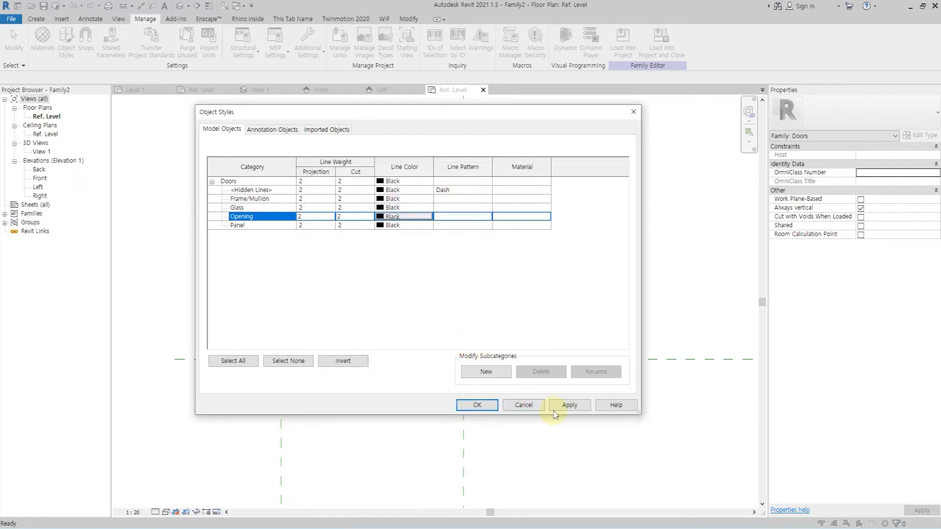
left_click(568, 406)
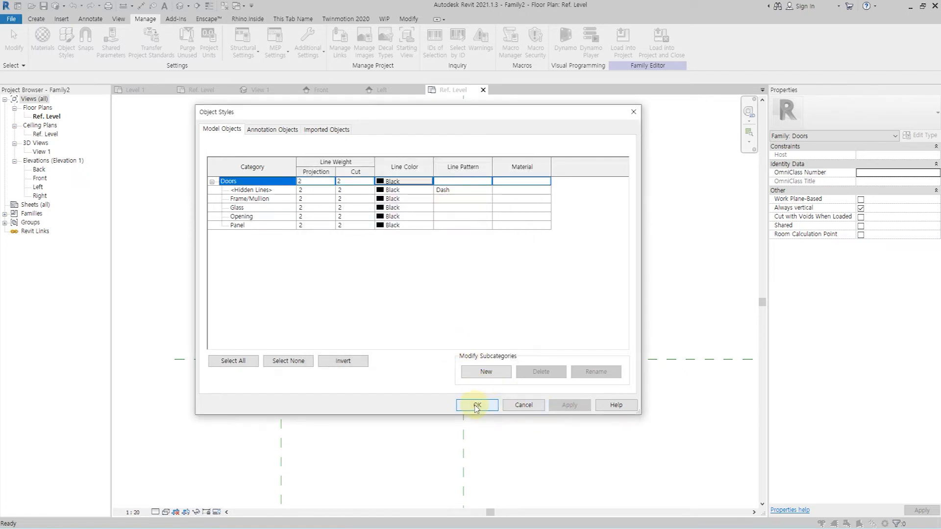
Create a subcategory named _PlanSwing under Doors and accept the object styles.
left_click(494, 370)
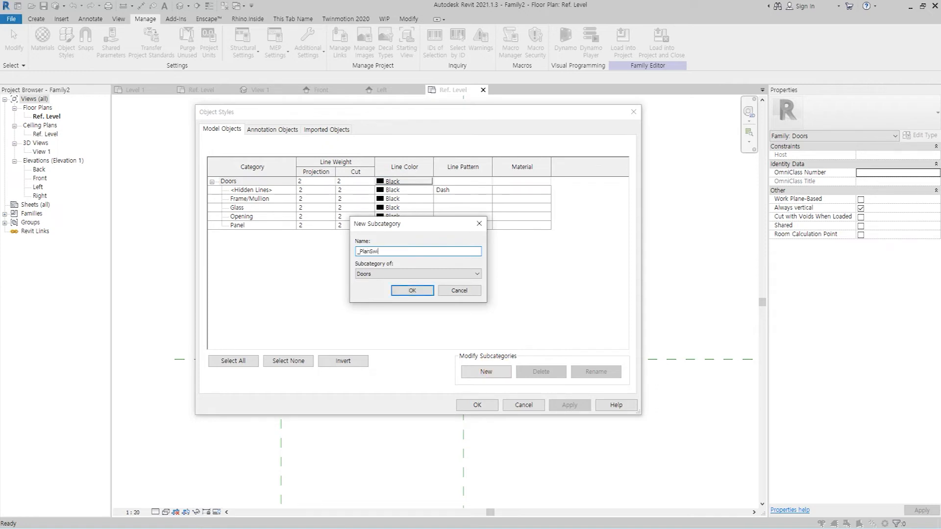
left_click(408, 294)
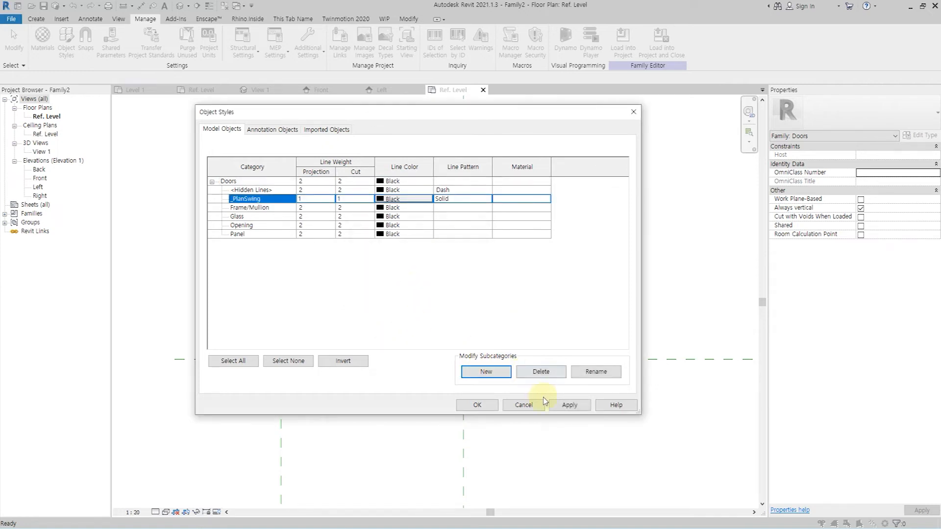
left_click(569, 406)
left_click(477, 404)
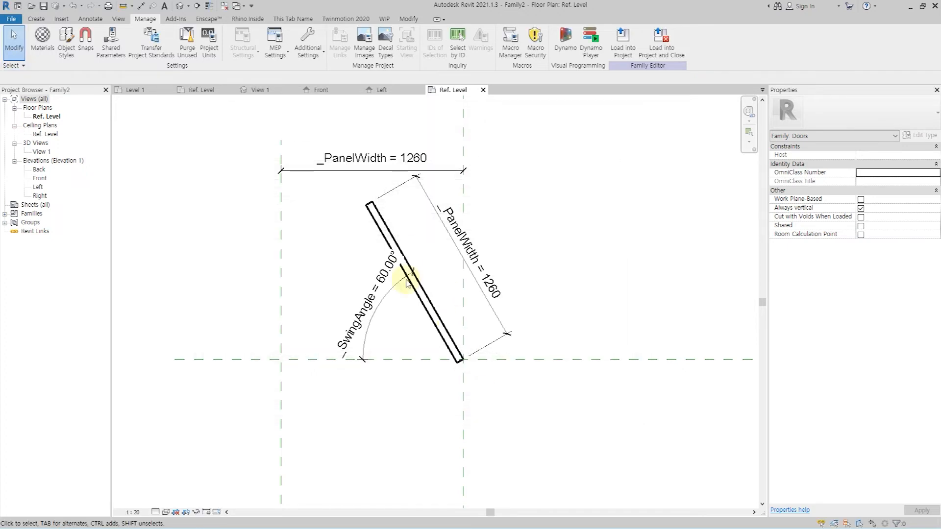
Flex the swung panel outline by setting _SwingAngle to 30° and returning it to 60°.
left_click(409, 19)
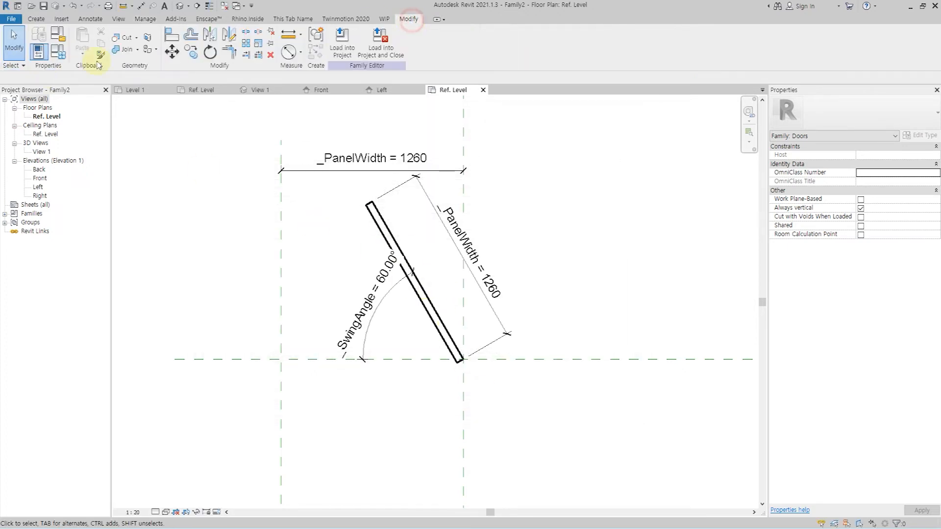
left_click(57, 51)
left_click(704, 248)
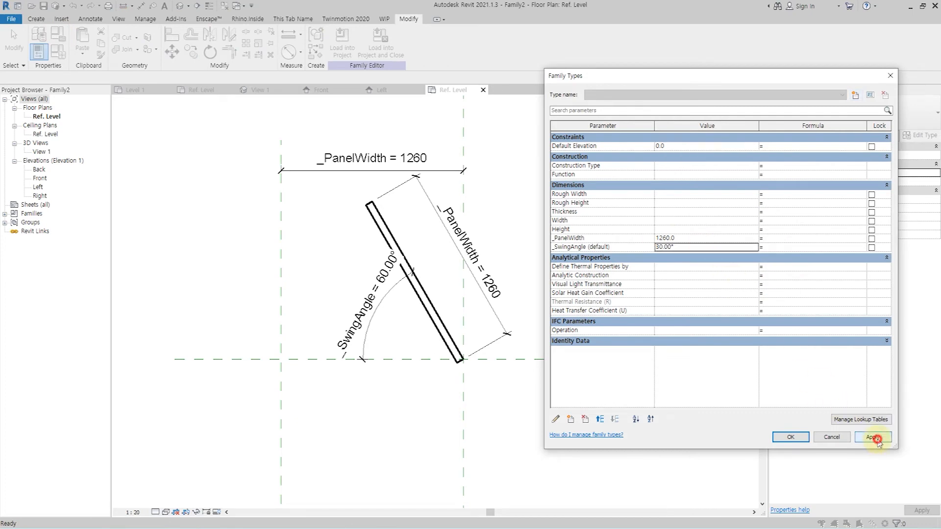
left_click(875, 437)
left_click(704, 247)
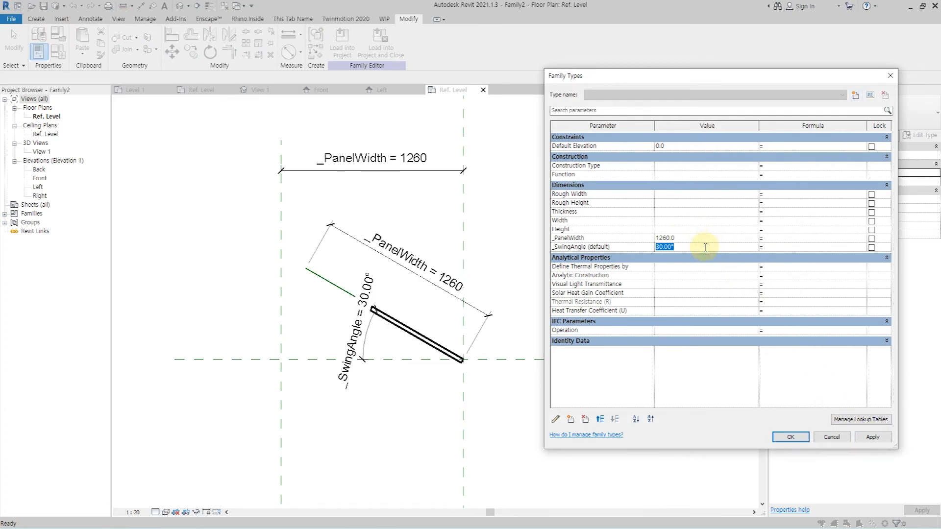
left_click(870, 437)
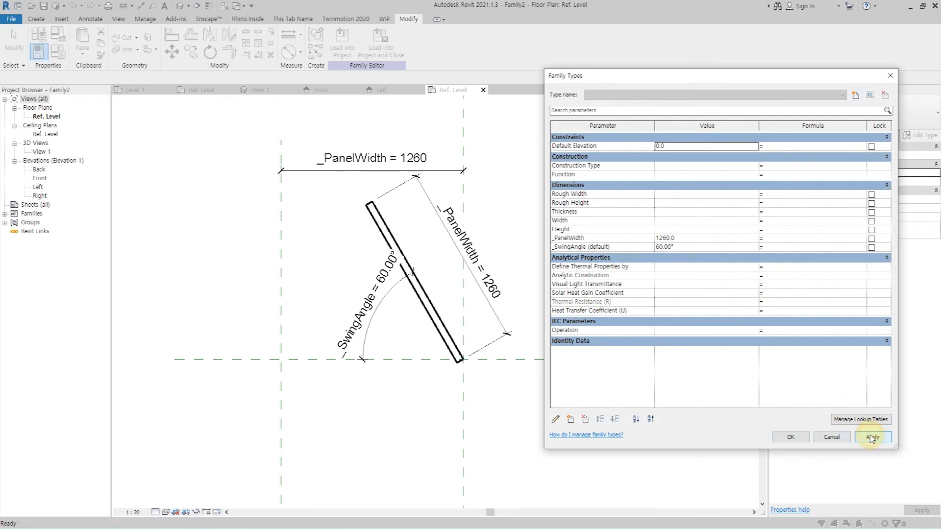
left_click(790, 437)
Dimension the swung panel outline's length between its two short end lines and label the dimension with _PanelWidth.
key("d")
key("i")
left_click(373, 205)
left_click(394, 199)
key("Escape")
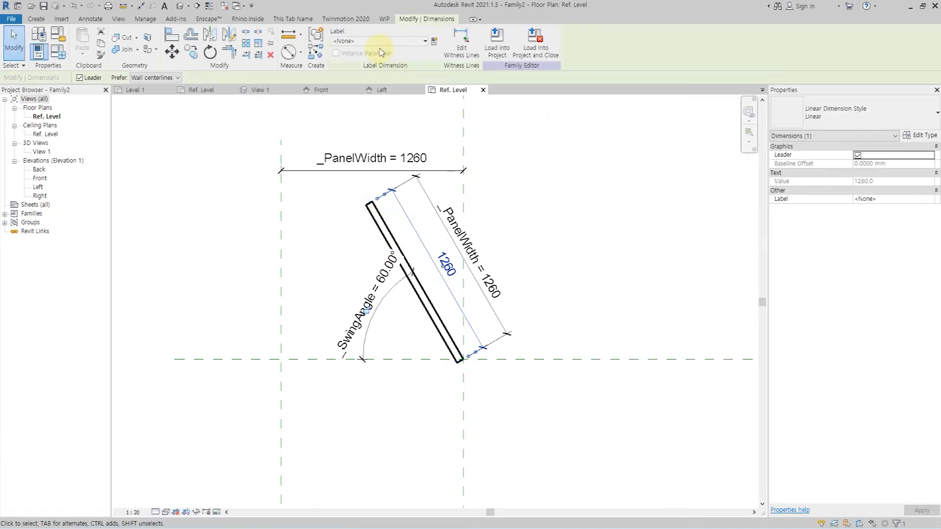
left_click(383, 41)
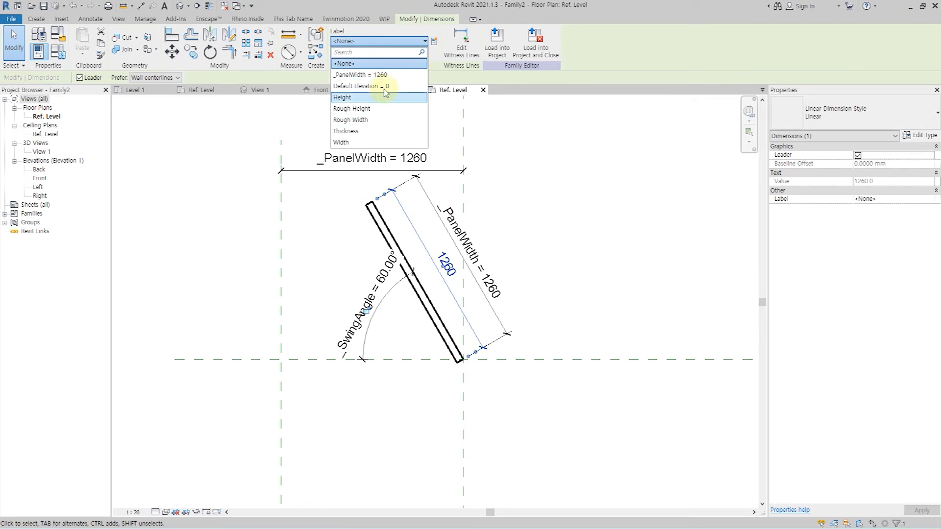
left_click(387, 76)
left_click(584, 216)
Set _SwingAngle to 30° in the family types to flex the dimensioned panel outline.
left_click(59, 51)
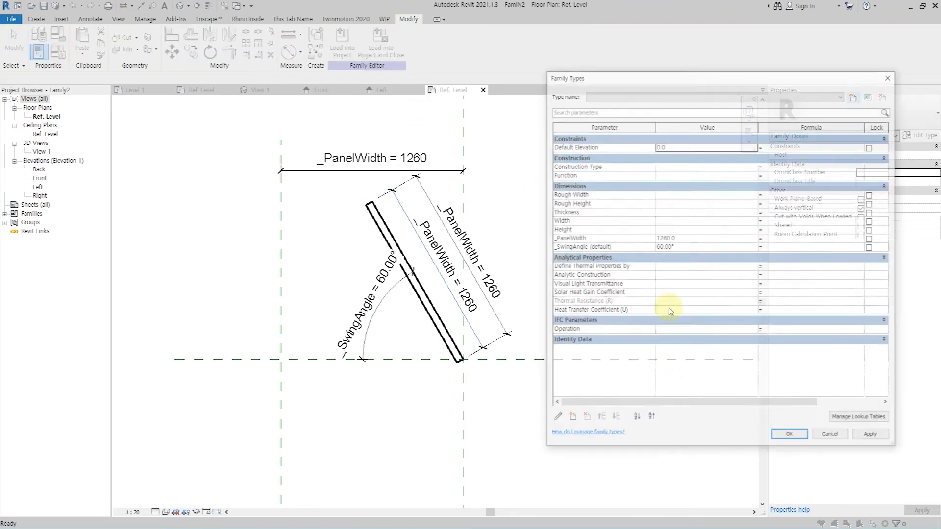
left_click(699, 247)
type("30")
left_click(868, 437)
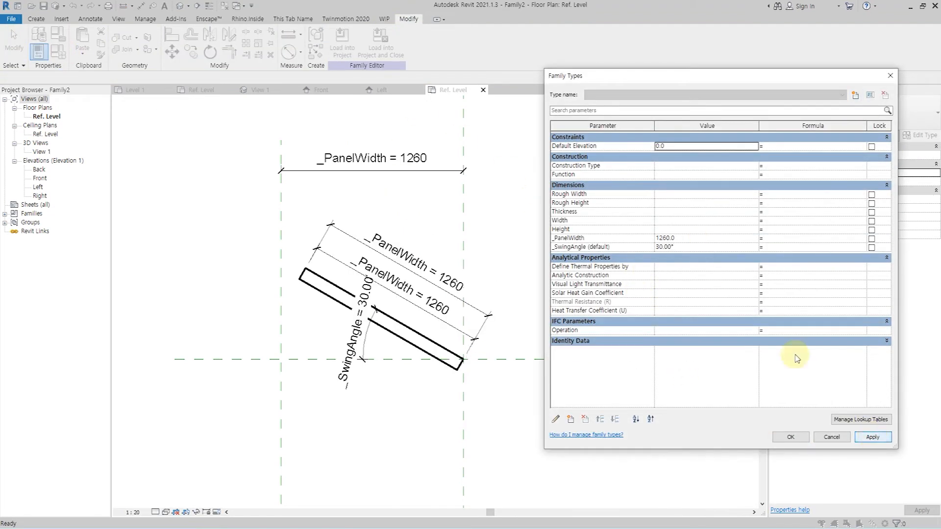
left_click(790, 441)
Dimension the thickness between the two long panel lines and label it with a new type parameter named _PanelThk.
key("d")
key("i")
left_click(398, 394)
key("Escape")
left_click(438, 45)
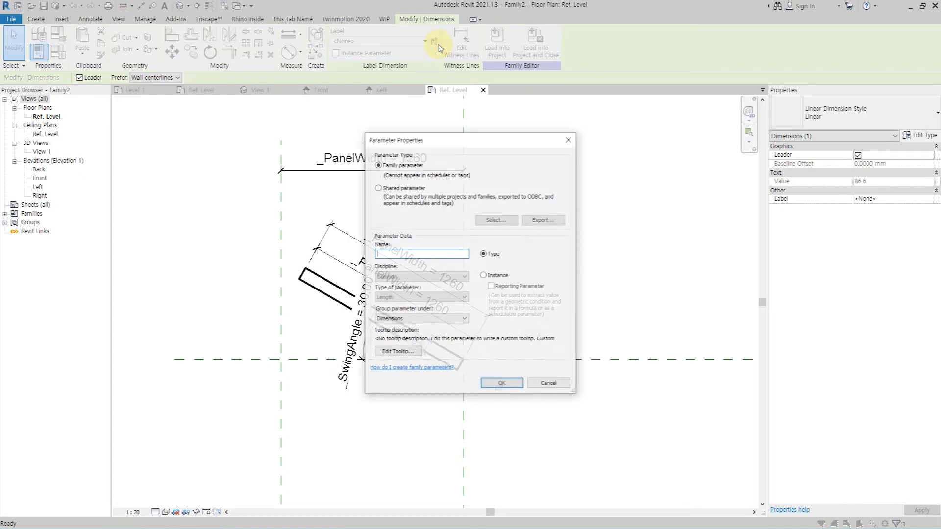
type("_PanelThk")
key("Return")
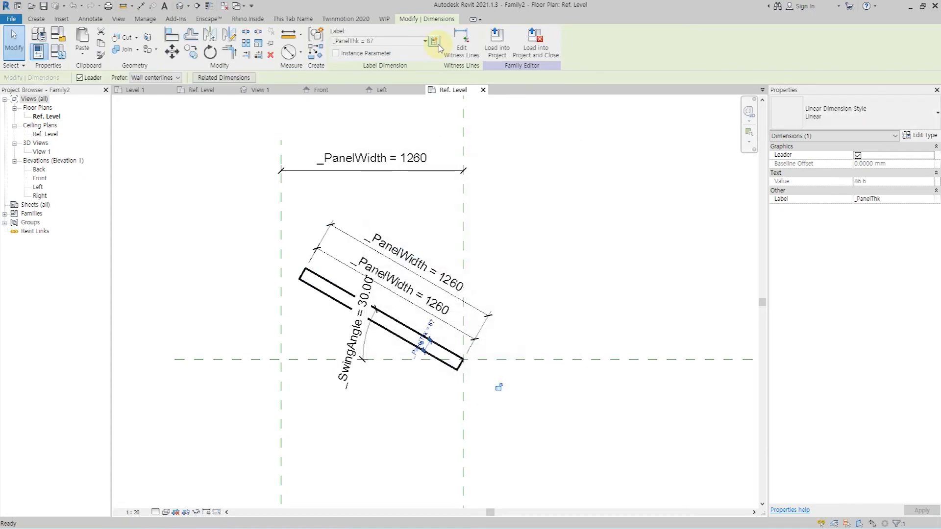
Set _PanelThk to 50, _PanelWidth to 1000 and _SwingAngle to 60° in the family types.
key("f")
key("t")
left_click(688, 239)
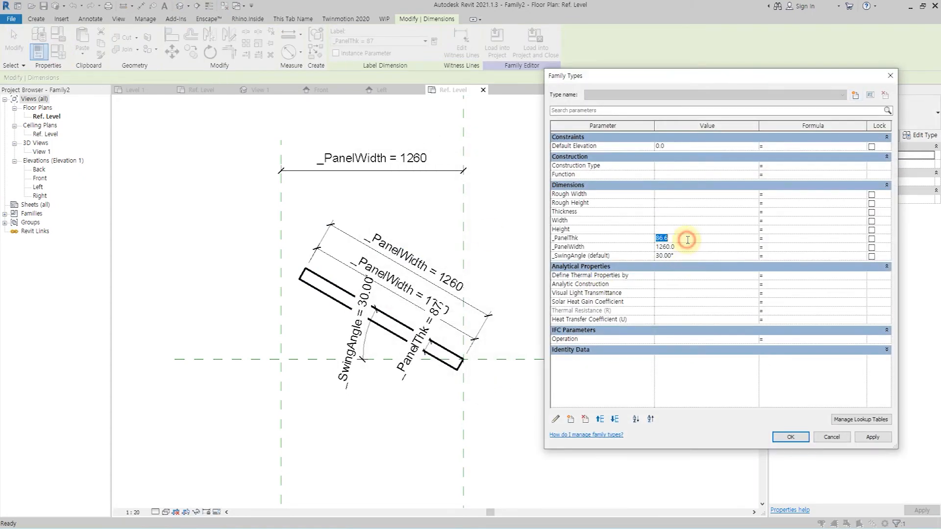
left_click(872, 437)
left_click(692, 246)
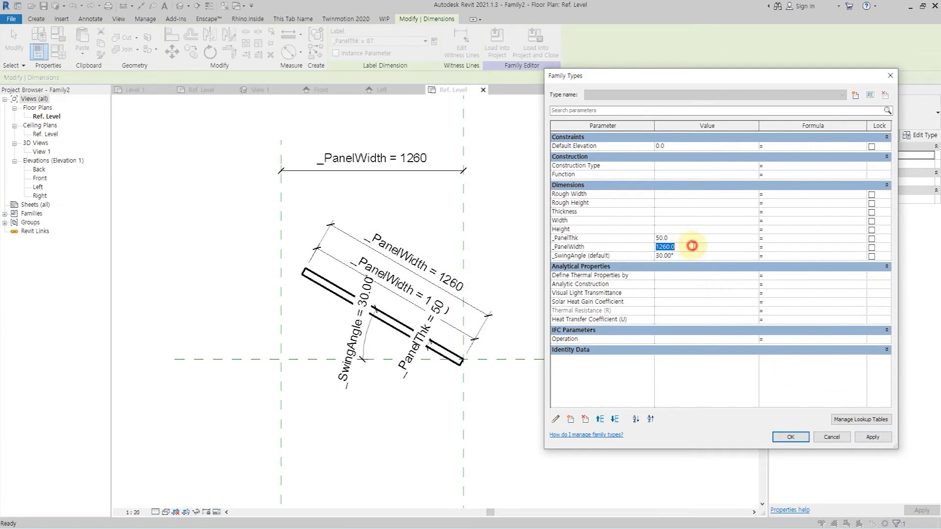
left_click(872, 437)
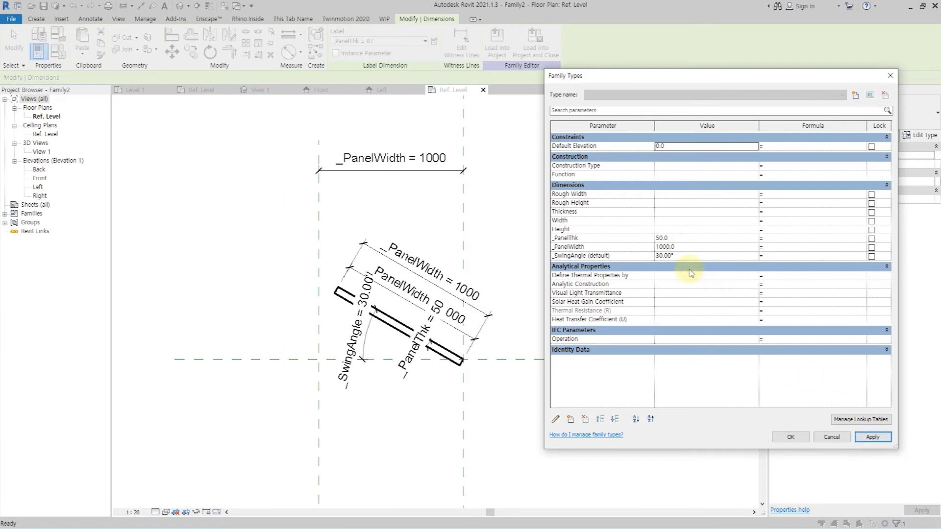
left_click(872, 437)
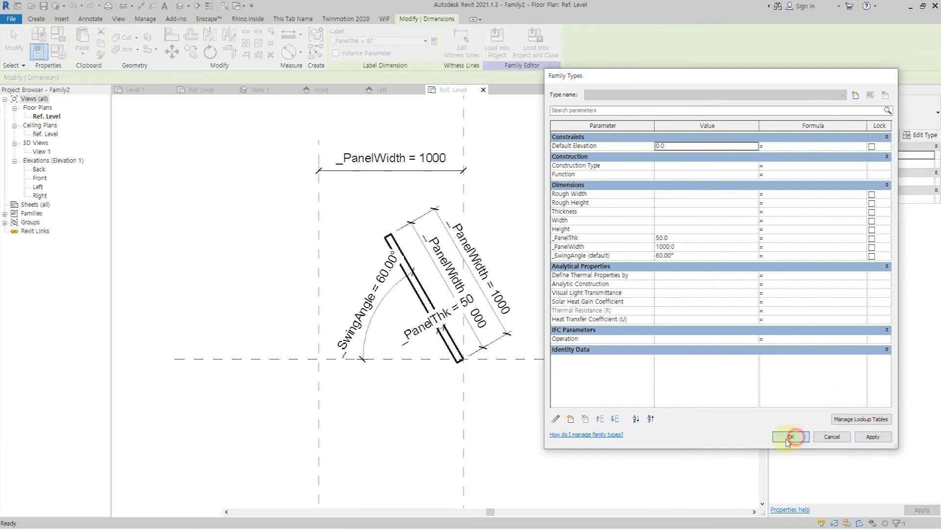
left_click(790, 437)
Temporarily hide the panel outline, the swing angle dimension and the panel dimensions, keeping the angled reference line shown.
left_click(91, 18)
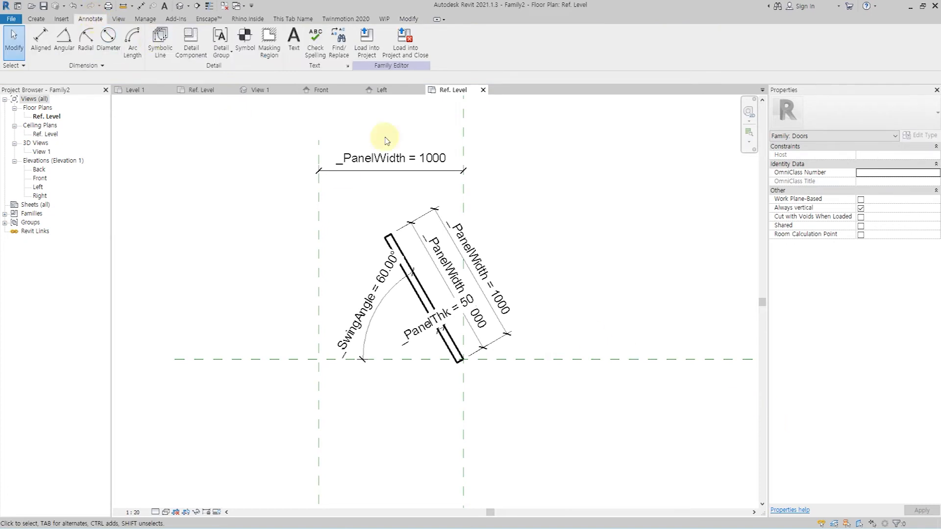
left_click(411, 282)
key("h")
key("h")
left_click(358, 294)
key("h")
key("h")
left_click(448, 212)
key("h")
key("h")
Draw a symbolic center-ends arc of radius 1000 around the hinge point, sweeping about 42° from the horizontal reference plane.
left_click(90, 19)
left_click(172, 58)
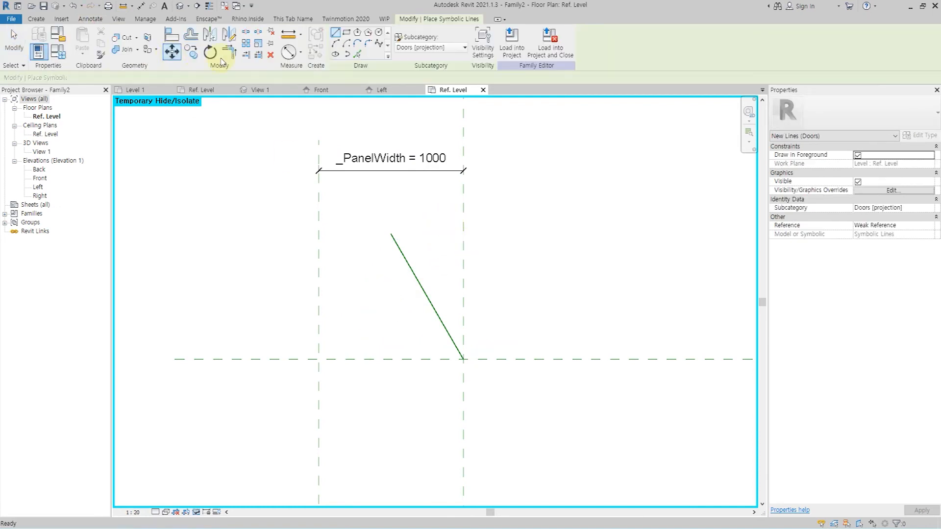
left_click(346, 43)
left_click(463, 359)
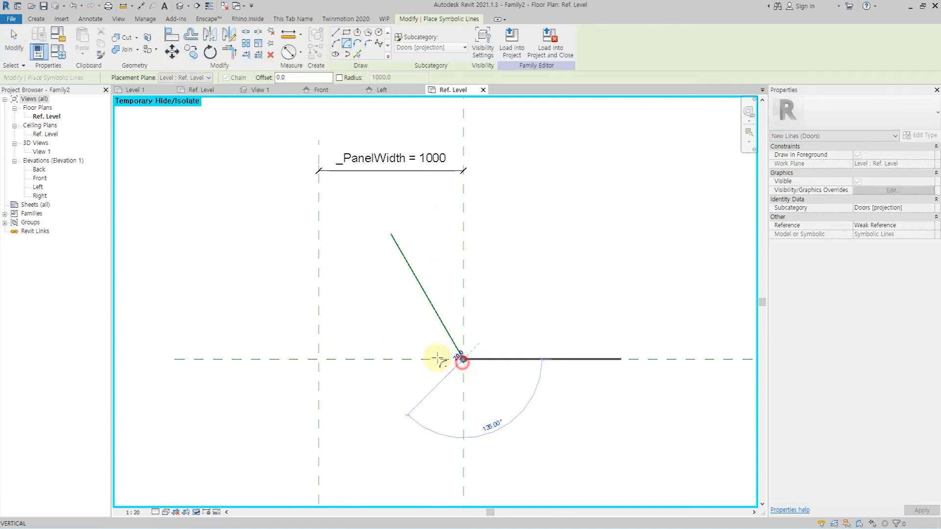
left_click(319, 359)
left_click(368, 273)
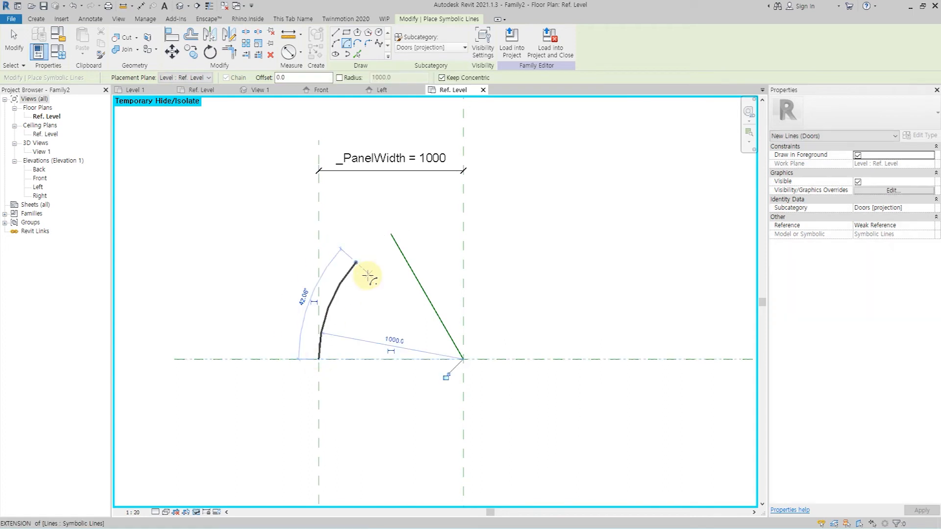
key("Escape")
key("Escape")
Make the arc's center mark visible and align and lock it to the vertical and horizontal reference planes at the hinge.
left_click(345, 276)
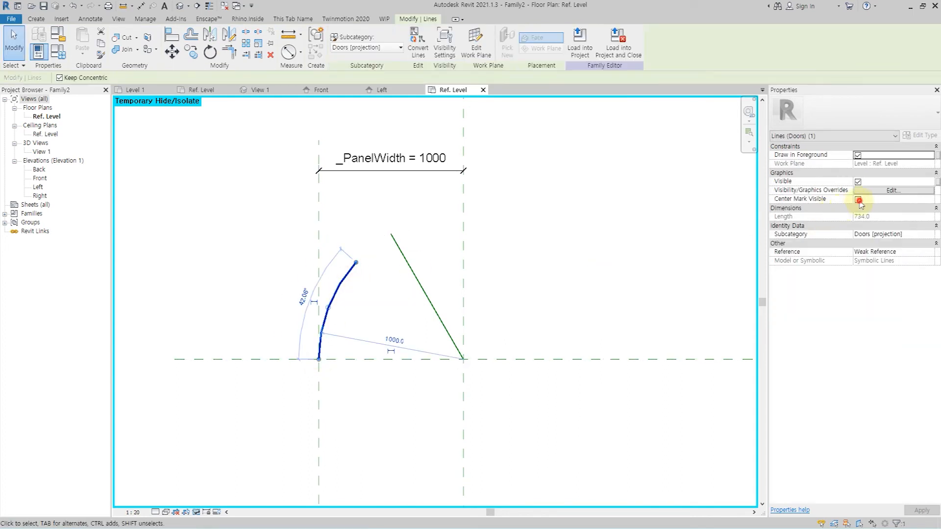
key("Escape")
key("a")
key("l")
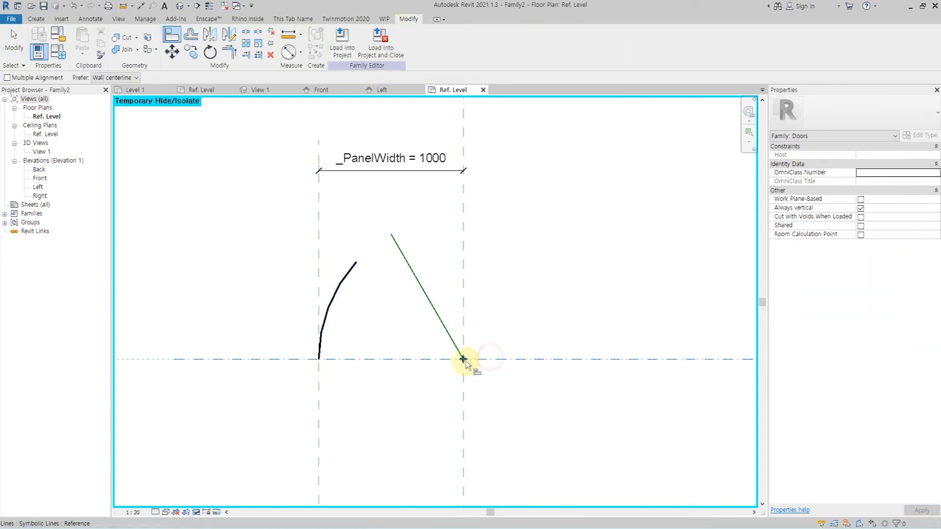
left_click(469, 361)
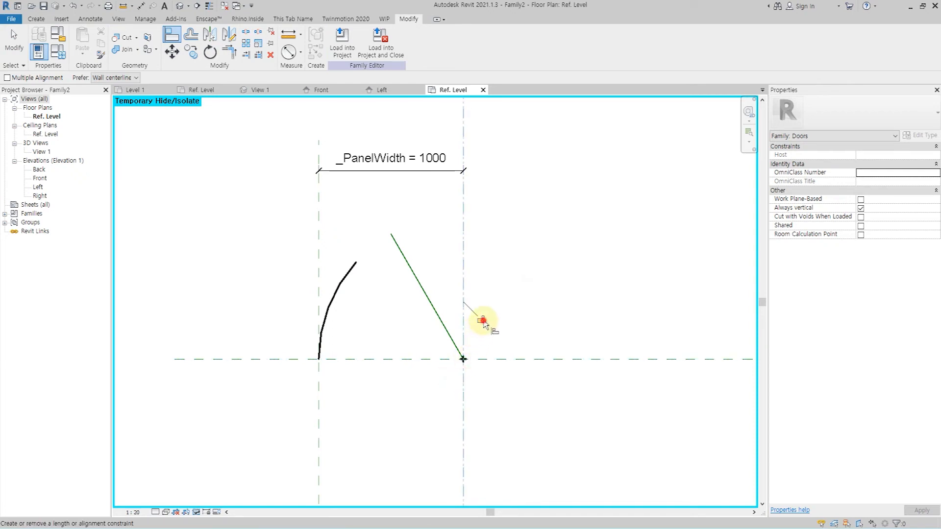
left_click(319, 358)
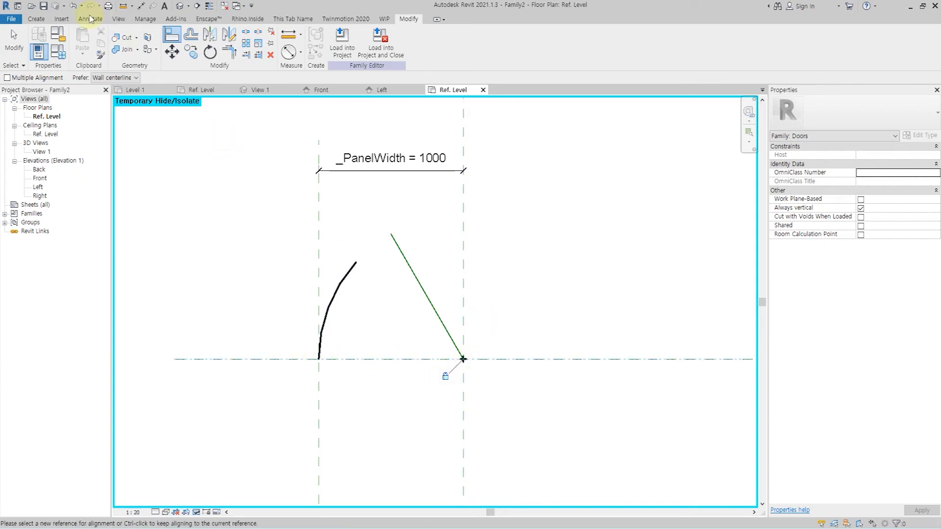
Add a radial dimension to the swing arc and label it with _PanelWidth.
key("d")
key("r")
left_click(321, 327)
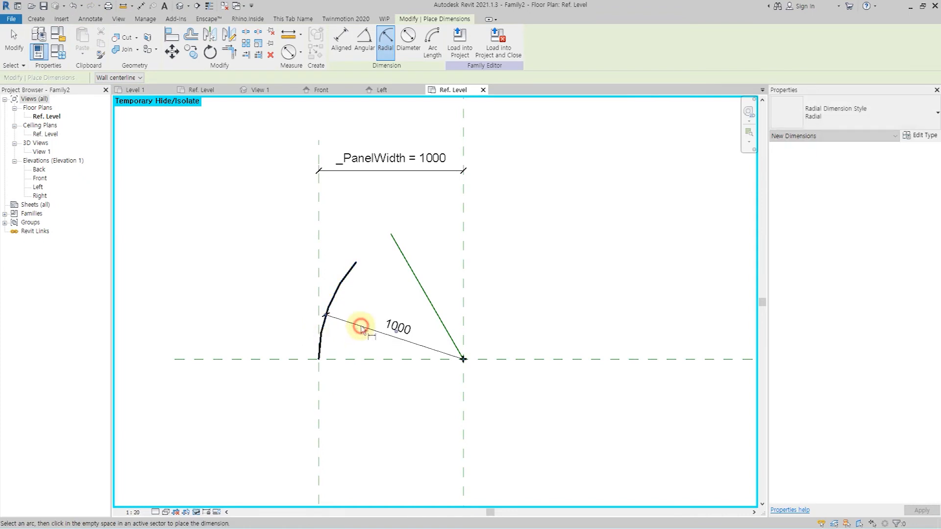
left_click(361, 329)
left_click(367, 43)
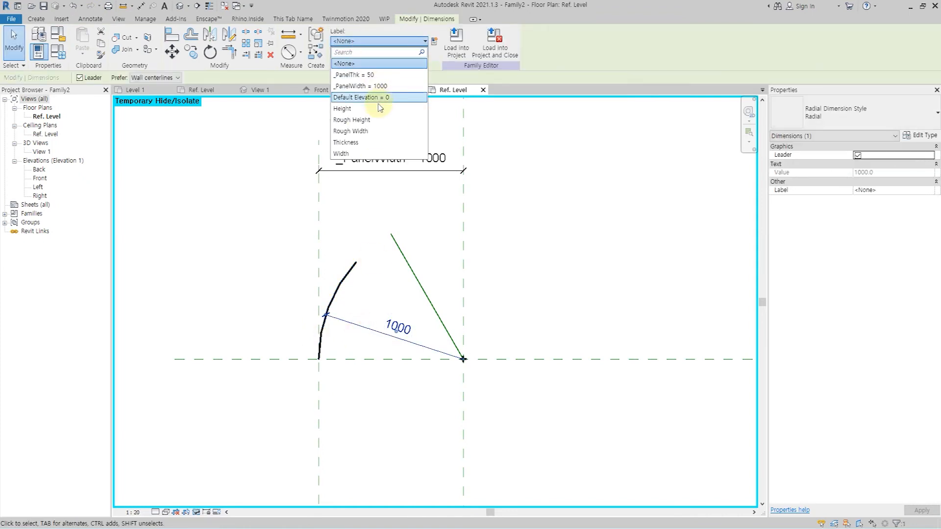
left_click(373, 86)
left_click(548, 282)
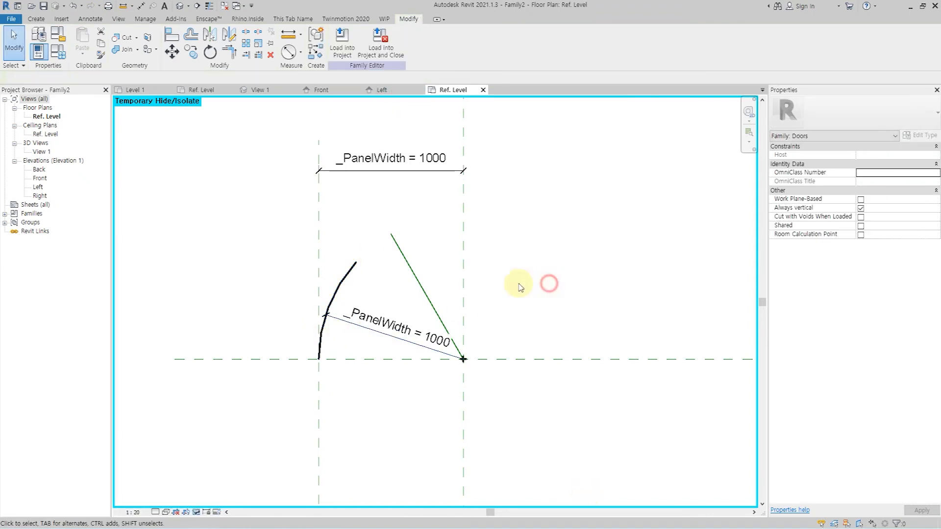
Extend the swing arc's free end to the upper endpoint of the angled reference line.
left_click(343, 277)
left_click_drag(356, 262, 390, 234)
left_click(578, 252)
Set _SwingAngle to 45° to flex the swing arc, and restore the temporarily hidden elements.
left_click(66, 60)
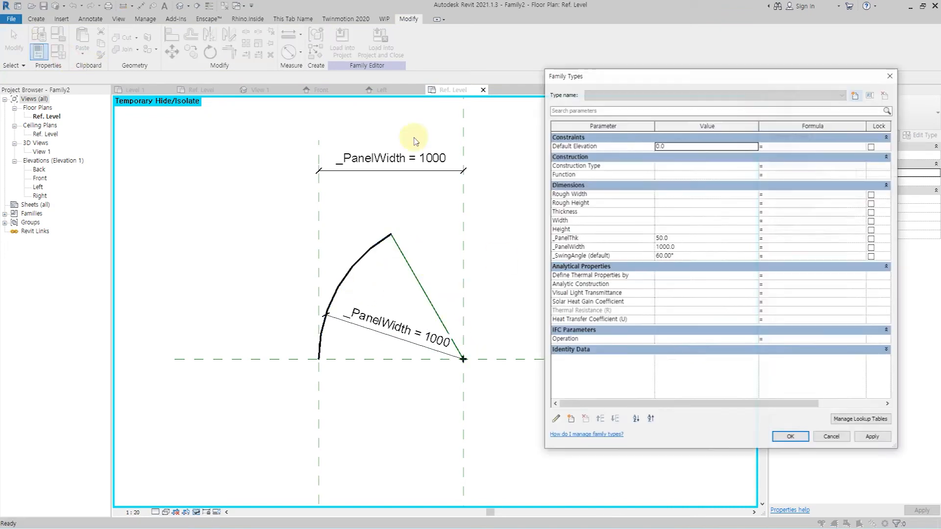
left_click(712, 258)
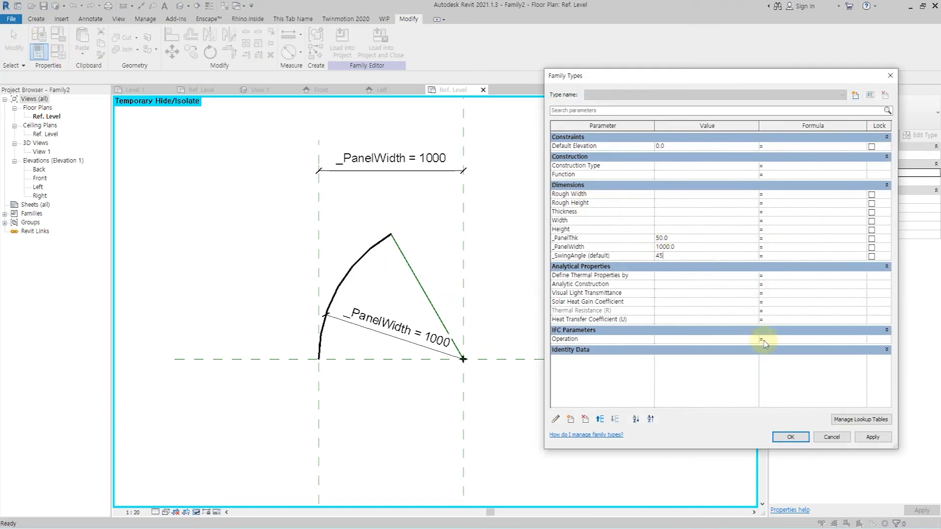
left_click(873, 437)
left_click(791, 437)
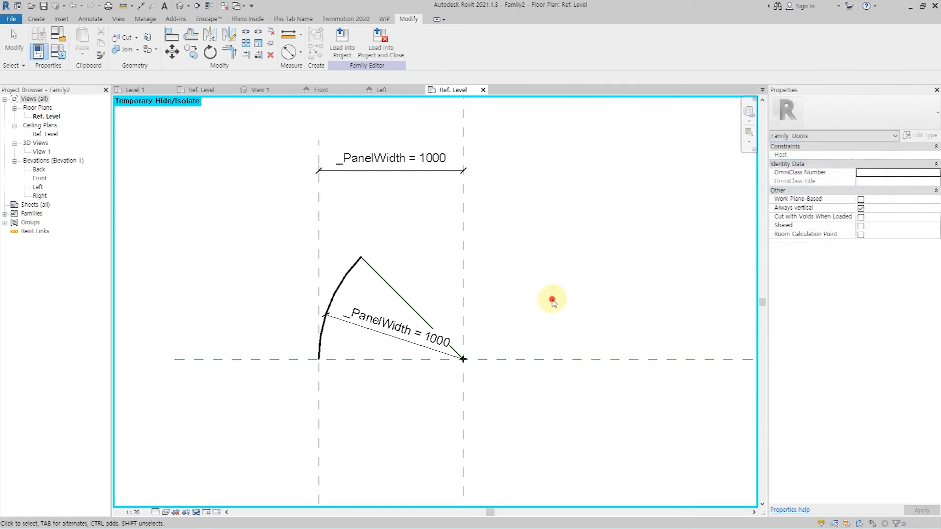
middle_click_drag(562, 304, 521, 287)
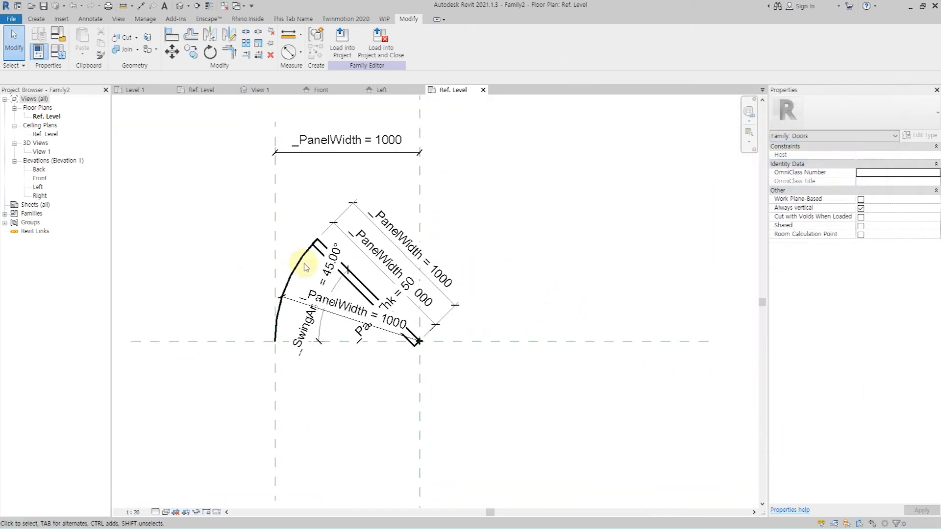
Assign the swing arc to the _PlanSwing subcategory.
left_click(292, 265)
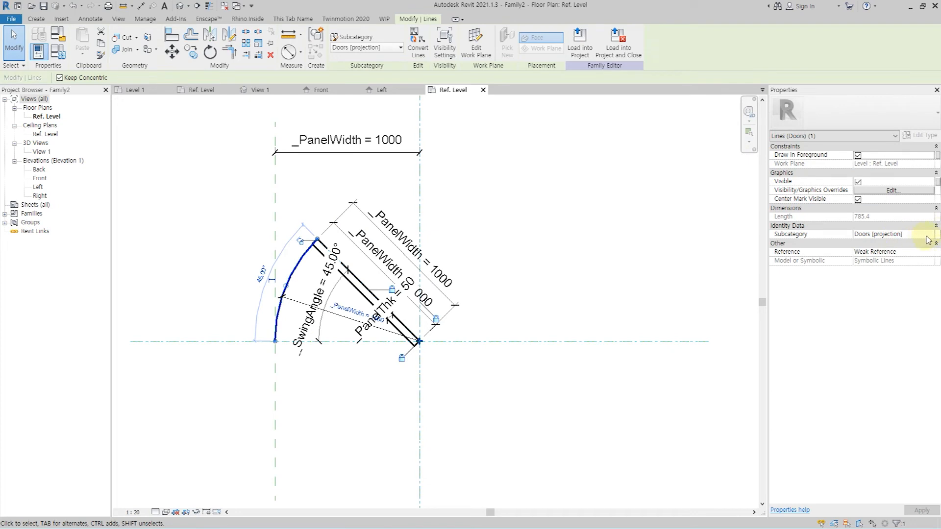
left_click(928, 234)
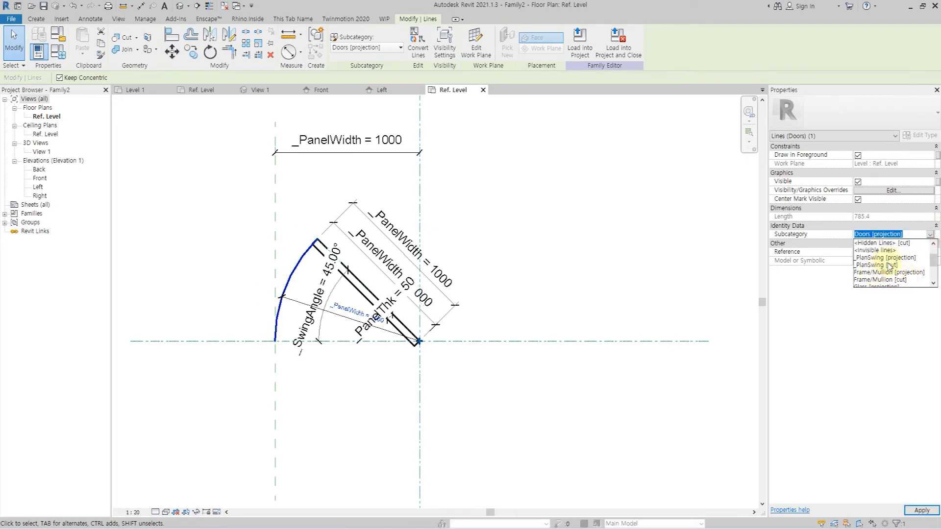
left_click(713, 390)
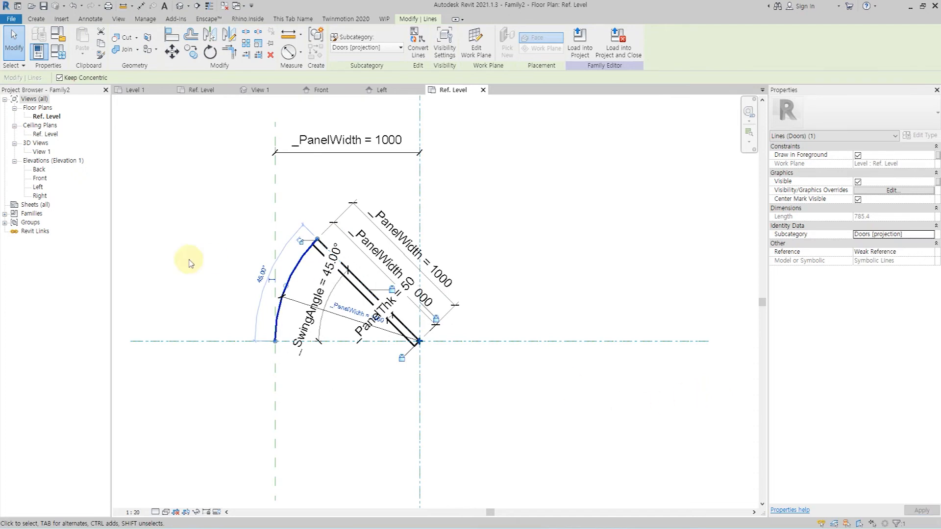
left_click(172, 250)
left_click(293, 273)
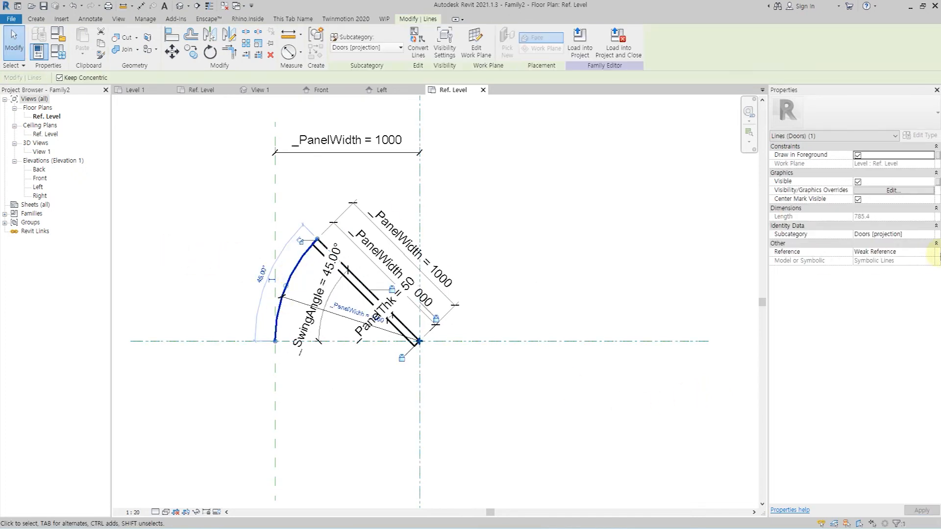
left_click(933, 236)
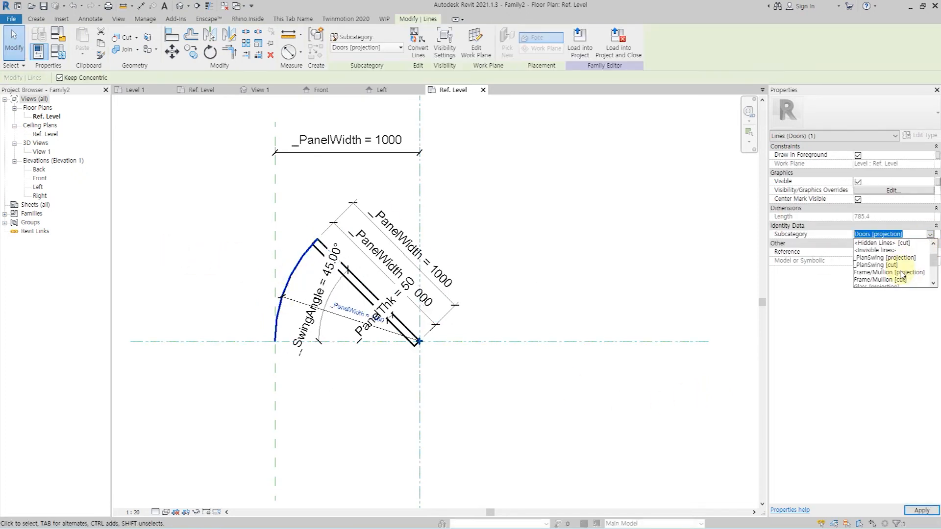
left_click(900, 265)
left_click(512, 240)
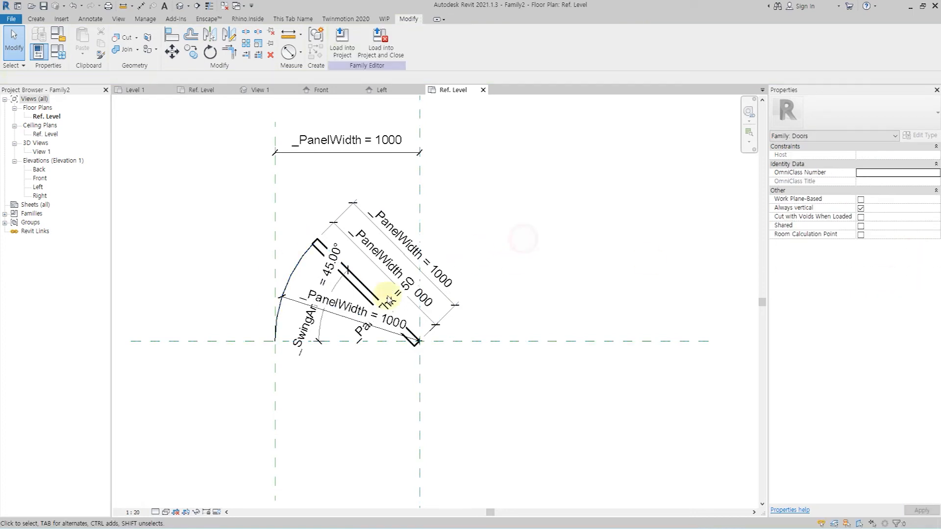
Close the inactive views and save the family to the desktop as _DoorPanel.rfa, replacing the existing file.
scroll(239, 347, "up", 1)
left_click(225, 10)
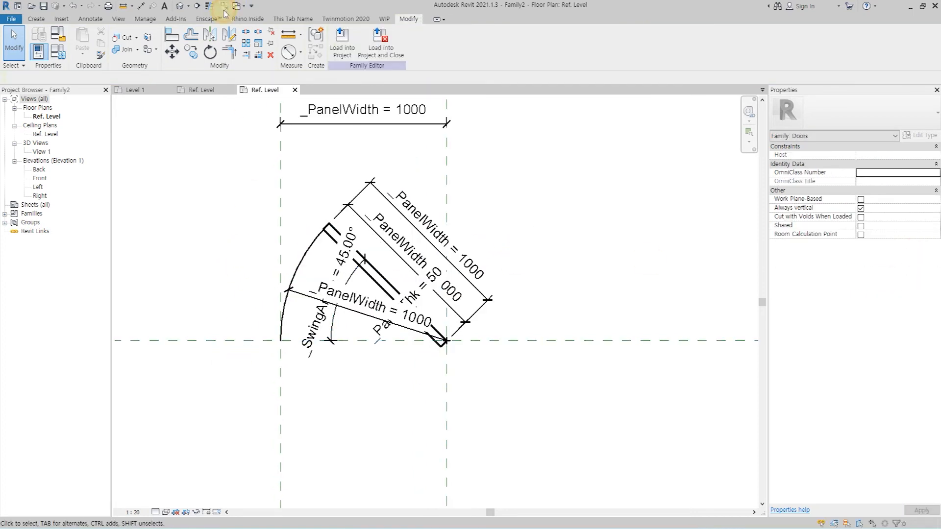
left_click(338, 57)
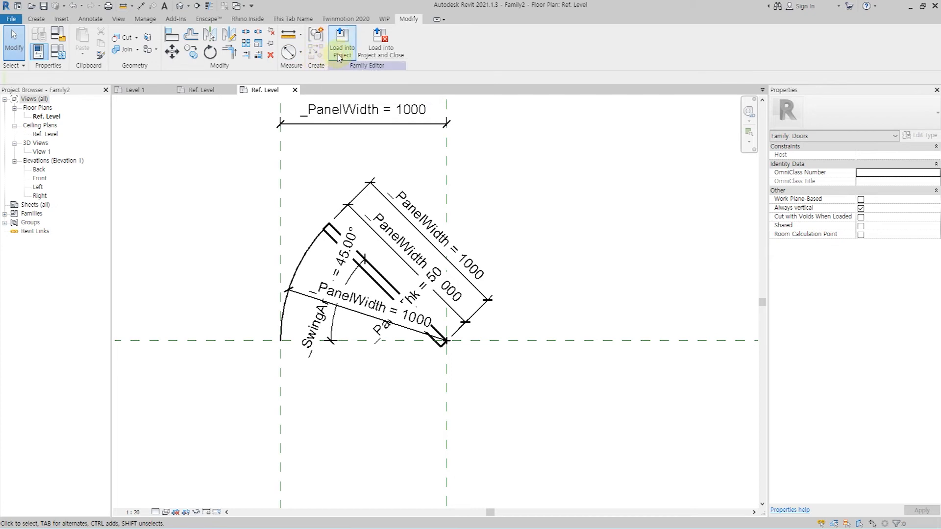
left_click(15, 20)
left_click(51, 137)
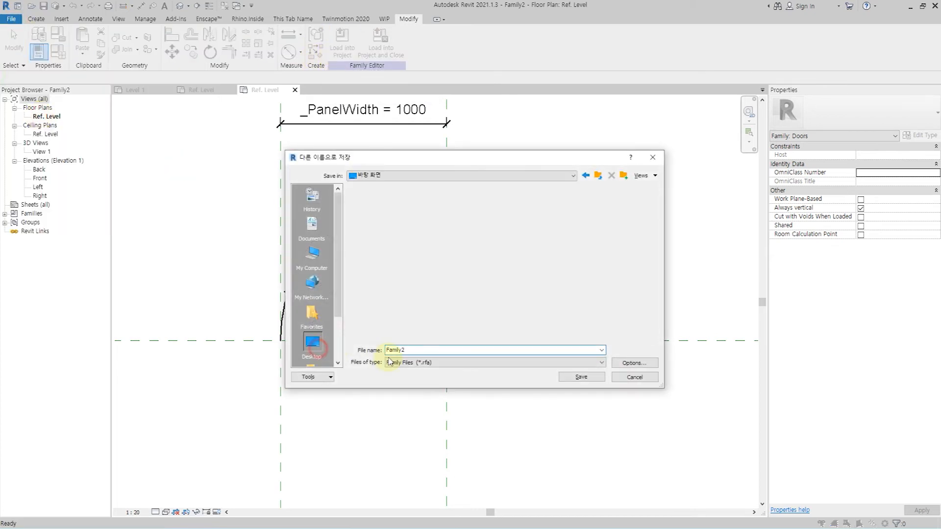
left_click(434, 351)
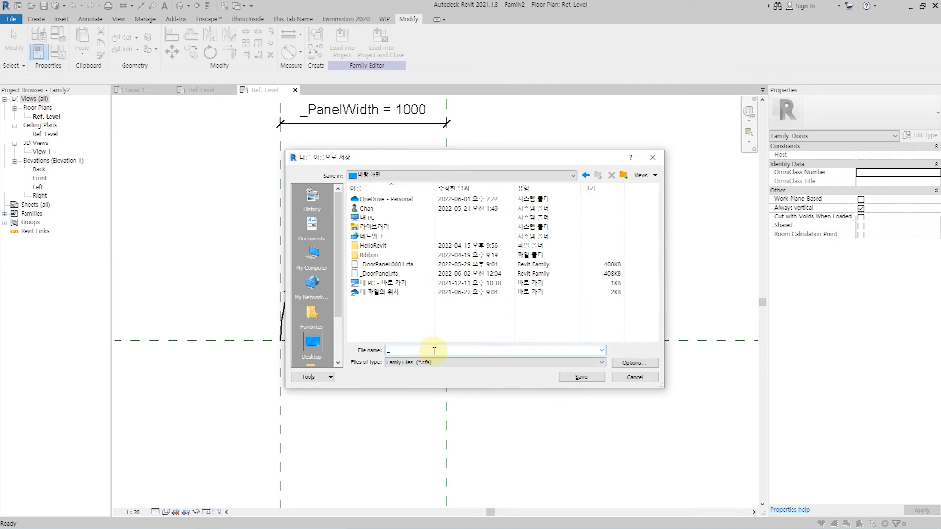
left_click(387, 274)
left_click(581, 377)
left_click(443, 276)
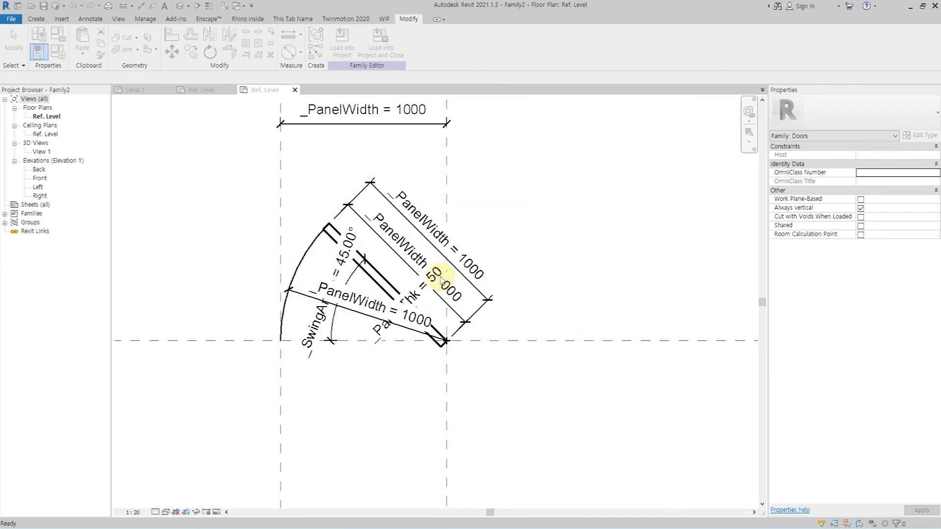
Load _DoorPanel into Family1 and place one instance in the floor plan above the door frame.
left_click(342, 48)
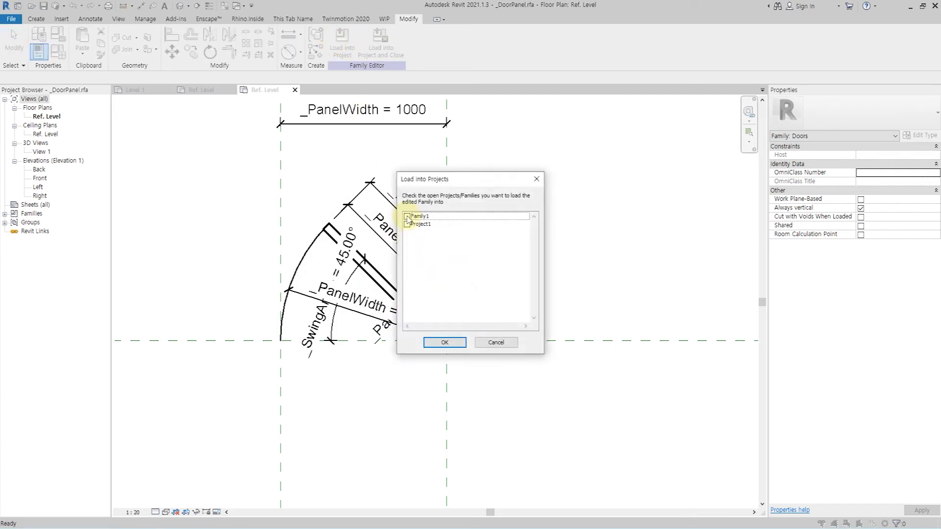
left_click(407, 217)
left_click(444, 342)
middle_click_drag(421, 226, 374, 238)
left_click(370, 239)
key("Escape")
key("Escape")
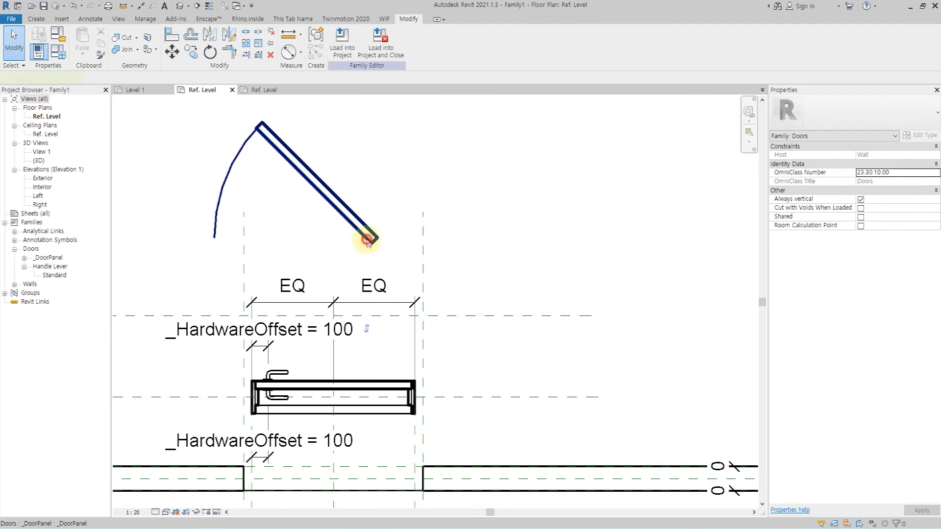
Associate the _DoorPanel type's _PanelWidth with a new type parameter named _PanelWidth in the door family.
left_click(368, 240)
left_click(919, 135)
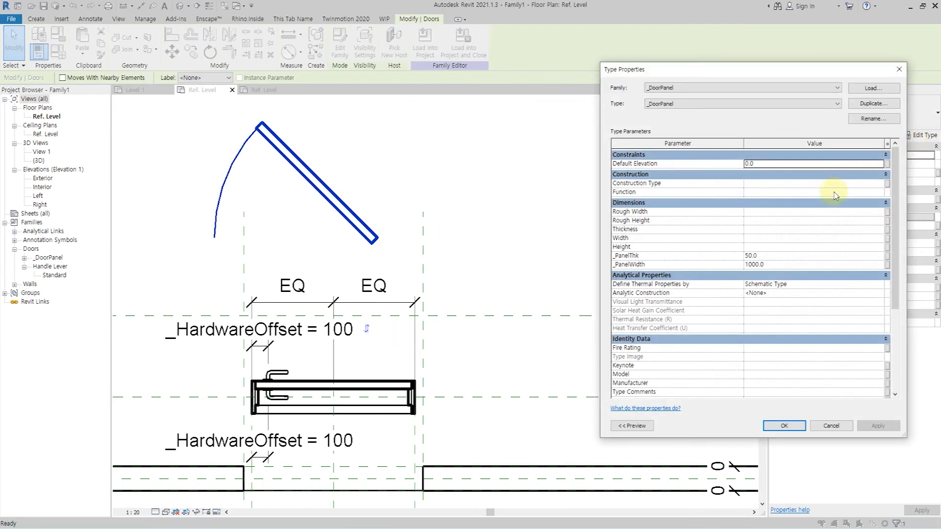
left_click(887, 265)
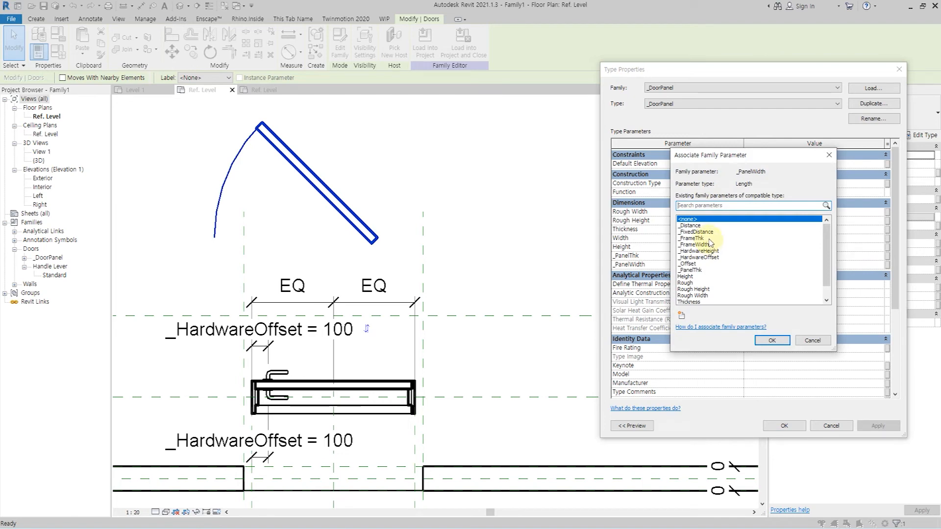
left_click(682, 314)
type("_PanelWidth")
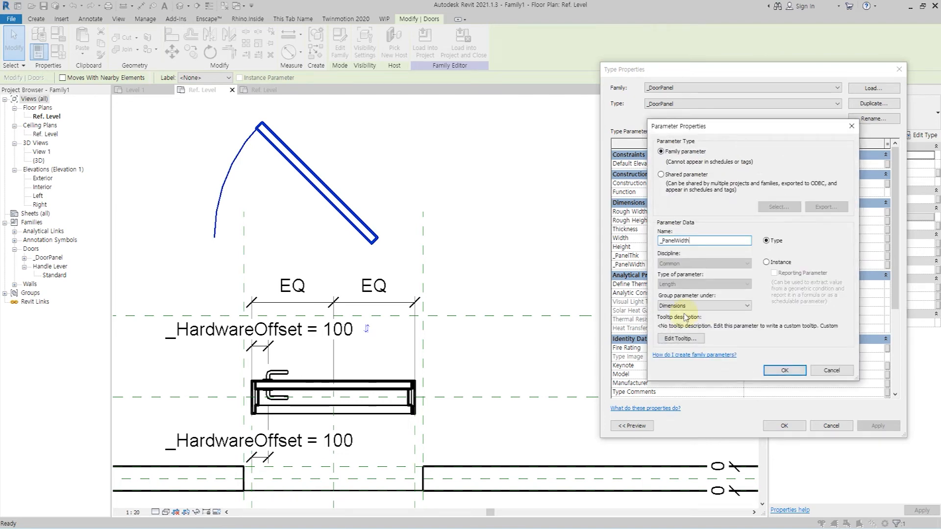
key("Return")
left_click(767, 340)
Associate the _DoorPanel type's _PanelThk with the door family's existing _PanelThk parameter and apply the type changes.
left_click(887, 255)
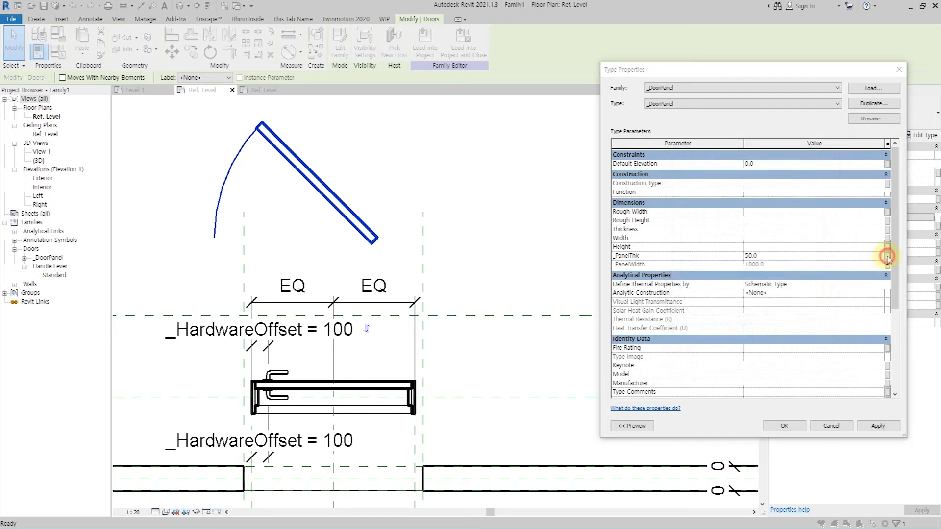
left_click(691, 270)
left_click(772, 340)
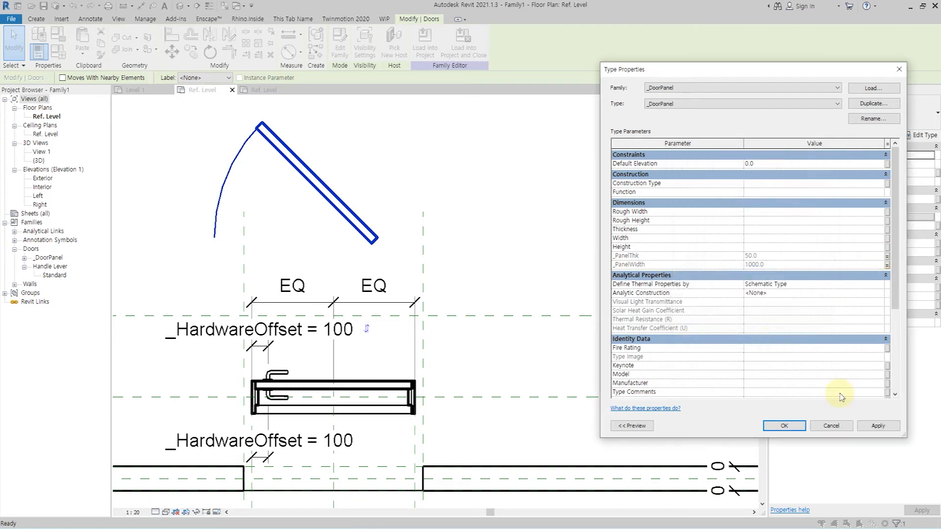
left_click(877, 425)
left_click(782, 426)
Give the door family's _PanelWidth parameter the formula Width - _FrameThk.
left_click(58, 51)
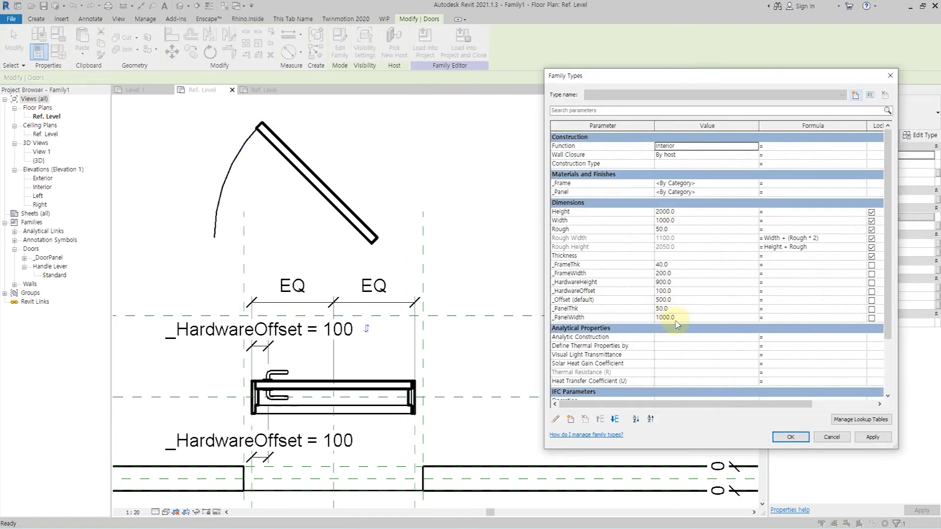
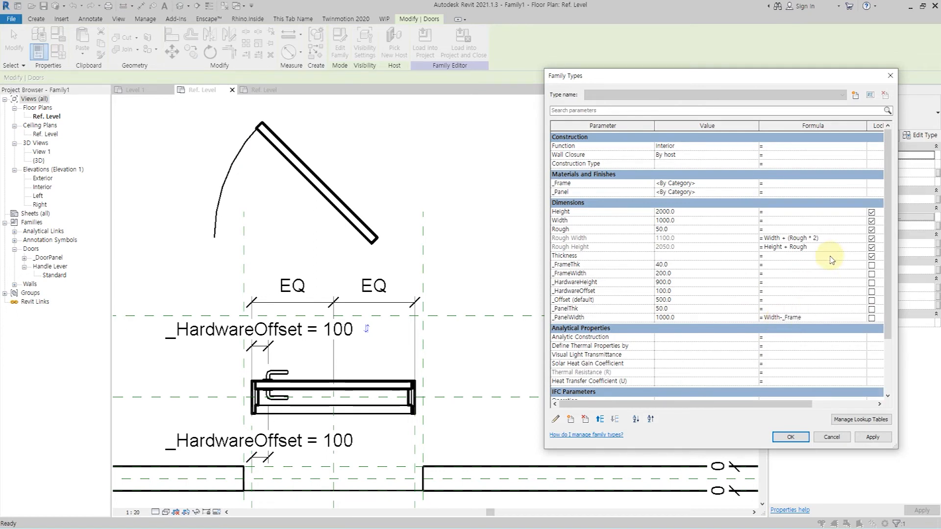
key("Tab")
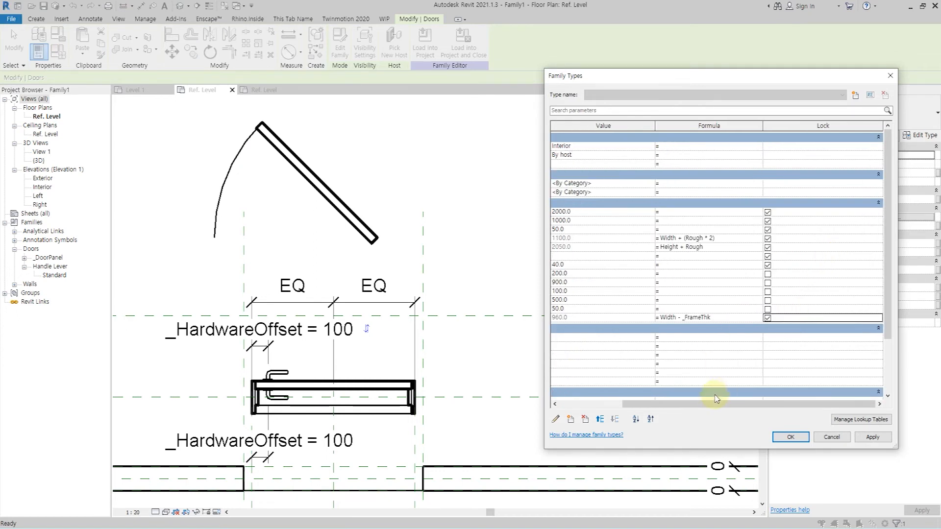
left_click_drag(710, 401, 646, 400)
left_click(873, 437)
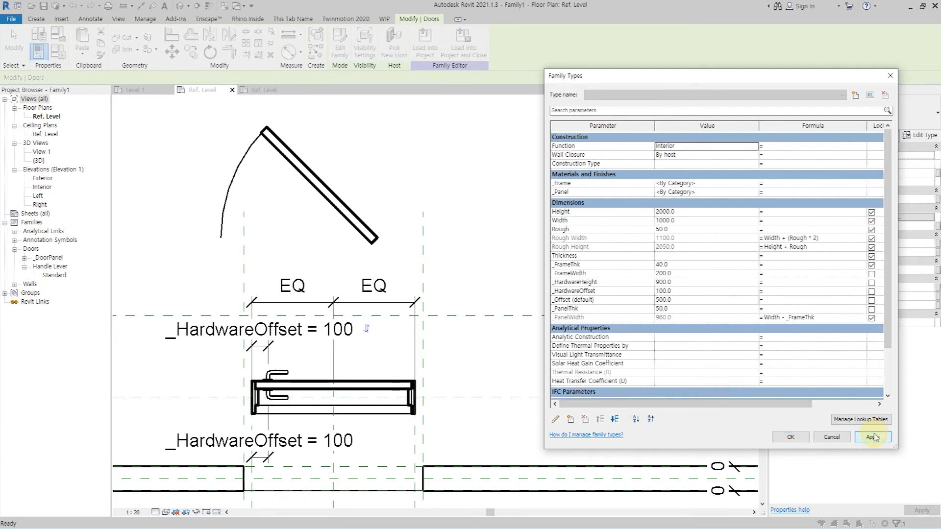
left_click(791, 437)
Associate the placed symbol's _SwingAngle with a new type parameter named _SwingAngle.
left_click(326, 184)
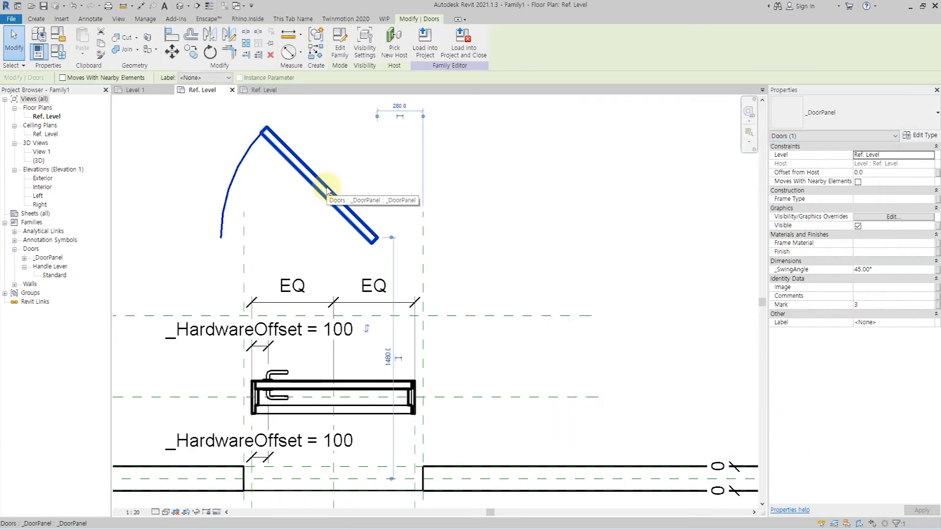
left_click(936, 269)
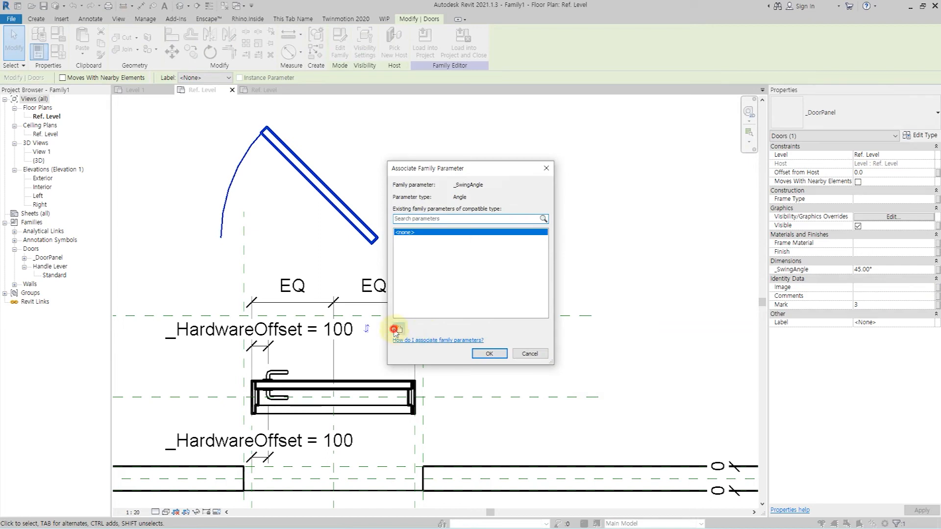
left_click(397, 329)
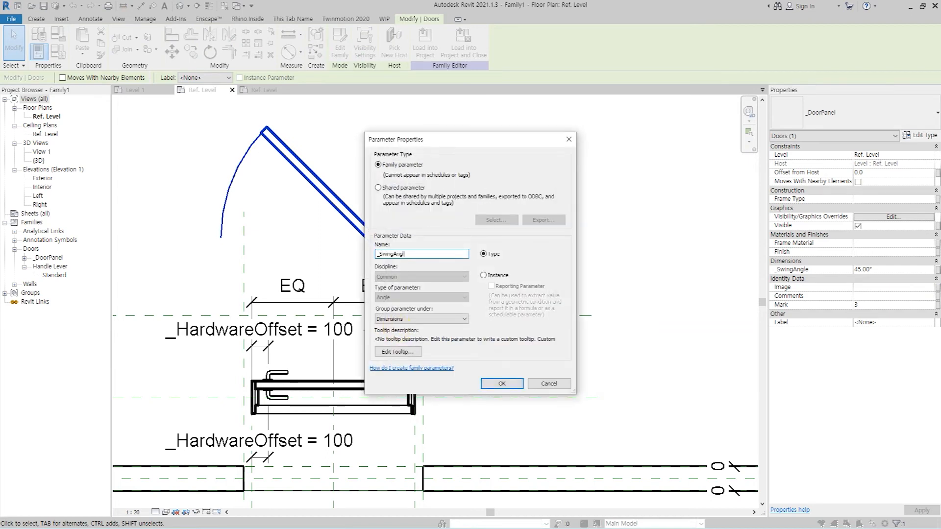
left_click(500, 384)
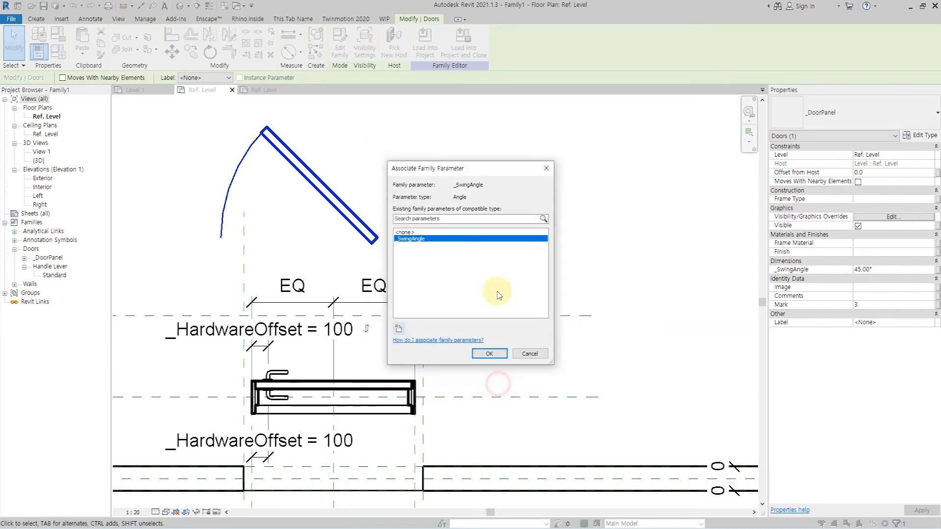
left_click(502, 359)
left_click(496, 256)
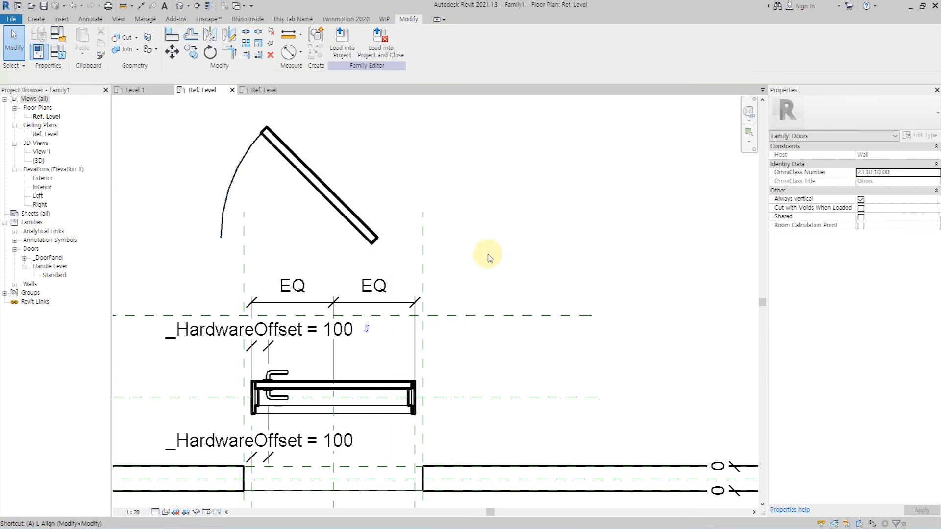
Align the swing symbol's vertical hinge plane to the inner face of the hinge-side frame and lock it.
key("l")
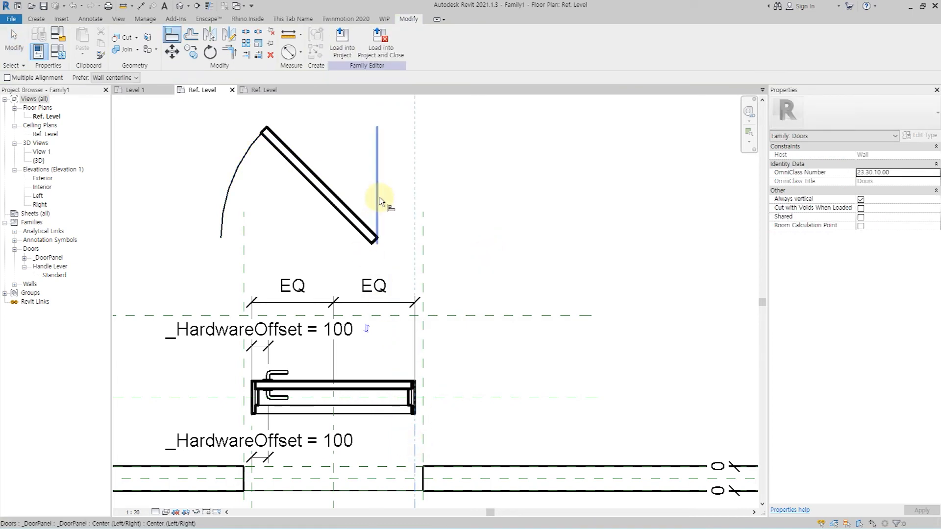
key("Escape")
scroll(412, 389, "up", 3)
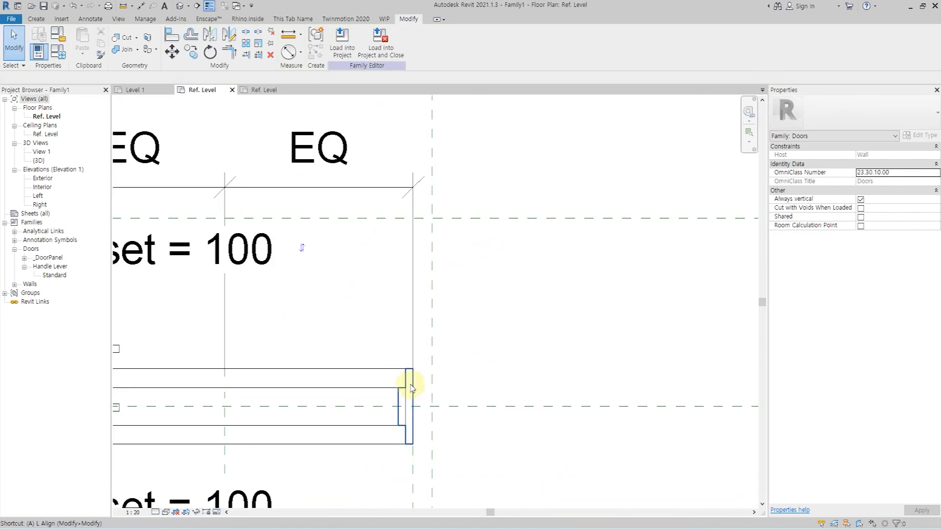
key("a")
key("l")
scroll(395, 283, "down", 2)
scroll(394, 282, "down", 2)
left_click(374, 226)
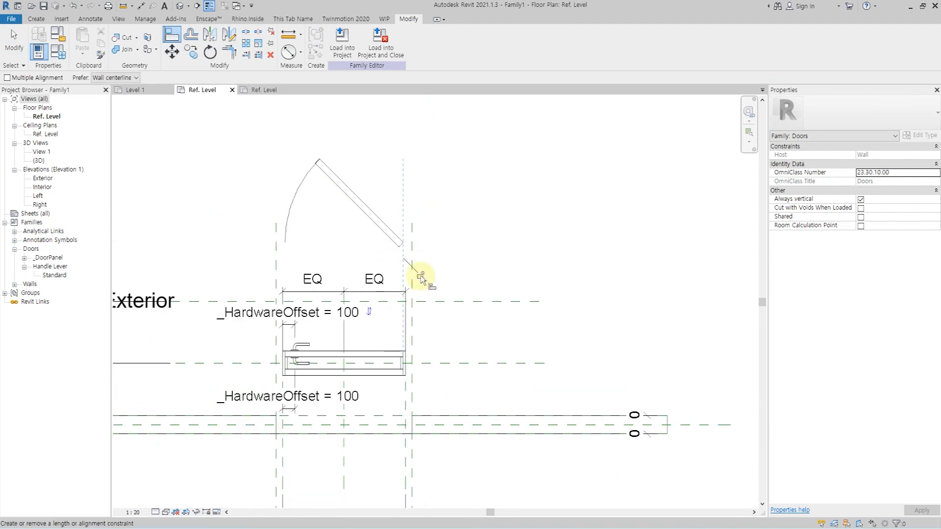
scroll(370, 362, "up", 3)
scroll(387, 341, "down", 2)
Align the swing symbol's horizontal hinge plane to the outer face of the door panel.
left_click(388, 340)
left_click(394, 194)
key("Escape")
key("Escape")
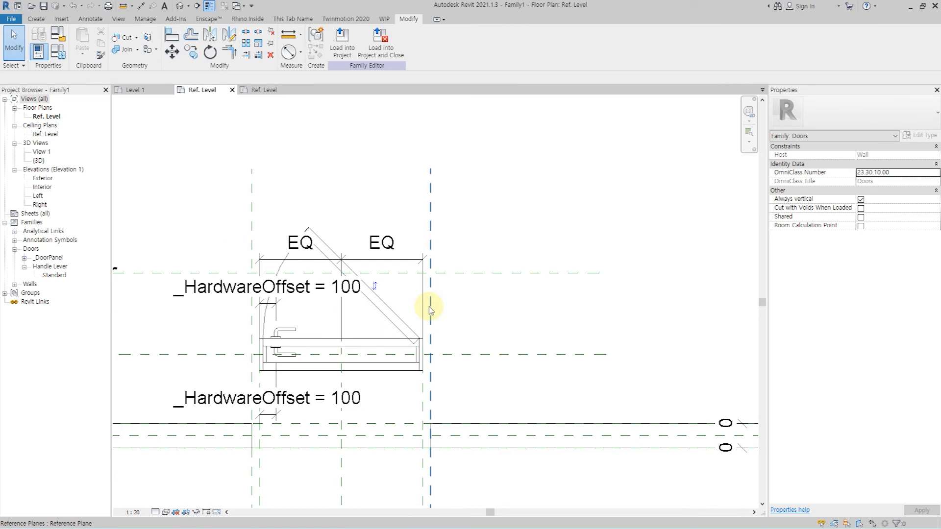
Turn off display in Plan/RCP and when cut in Plan/RCP for the door panel extrusion.
scroll(387, 358, "up", 1)
scroll(392, 343, "down", 2)
scroll(411, 321, "up", 2)
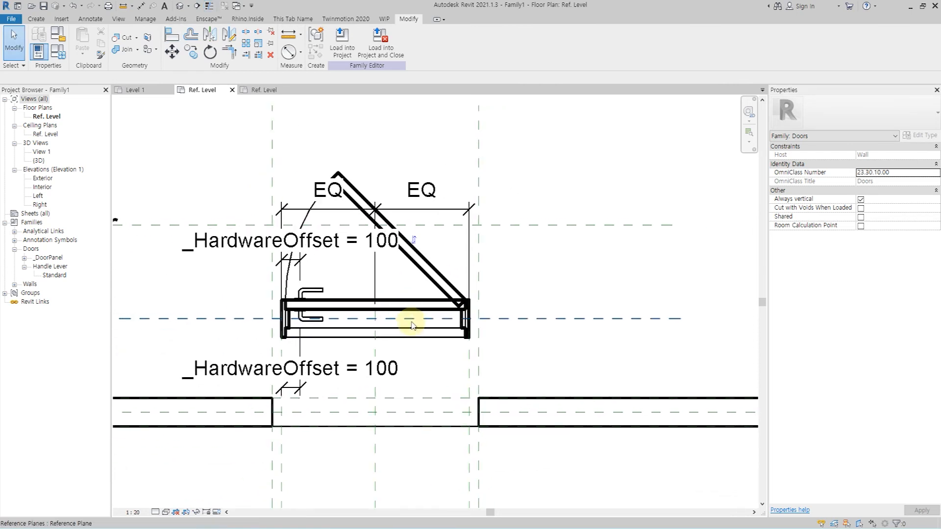
left_click(404, 304)
left_click(892, 199)
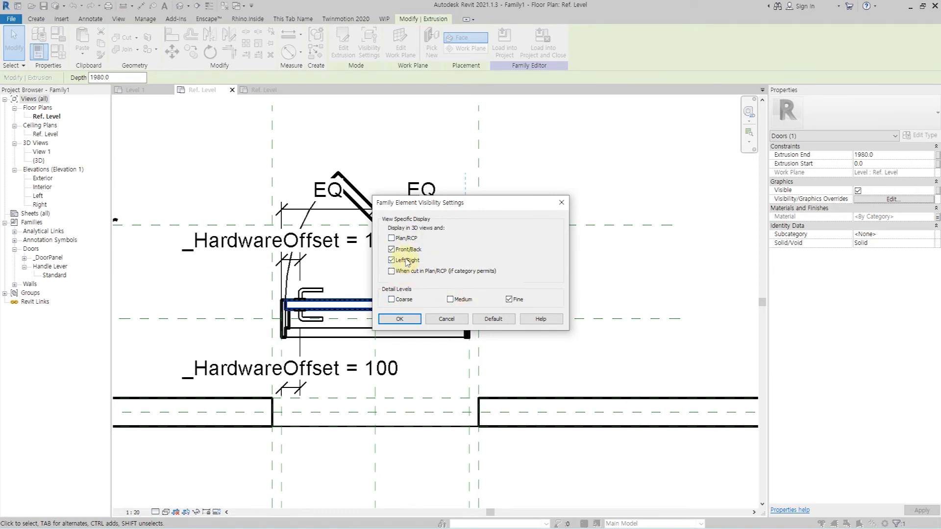
left_click(438, 319)
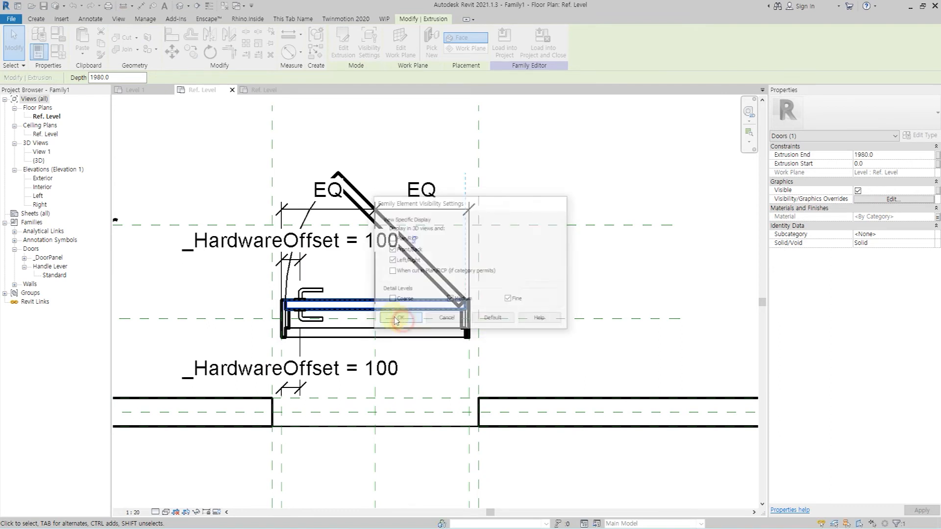
Turn off Plan/RCP display in the visibility settings of both lever handles.
left_click(311, 314)
left_click(893, 216)
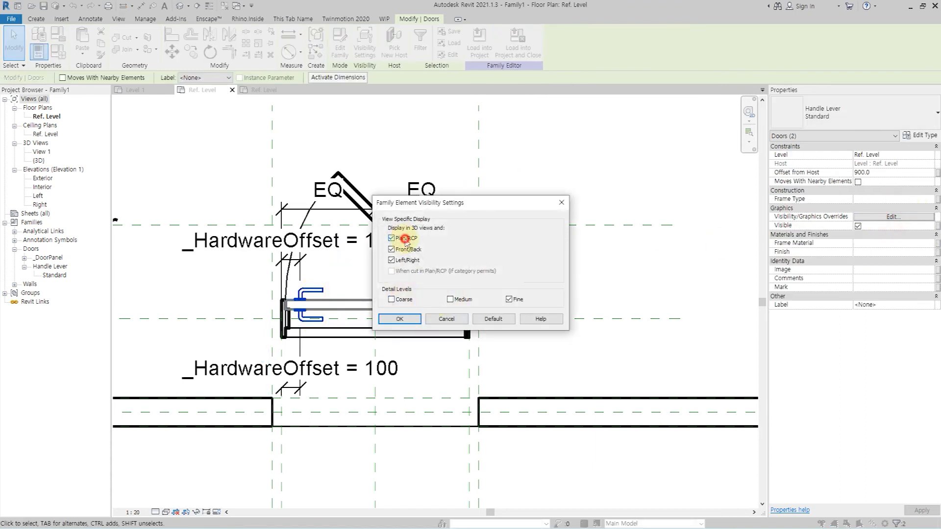
left_click(414, 319)
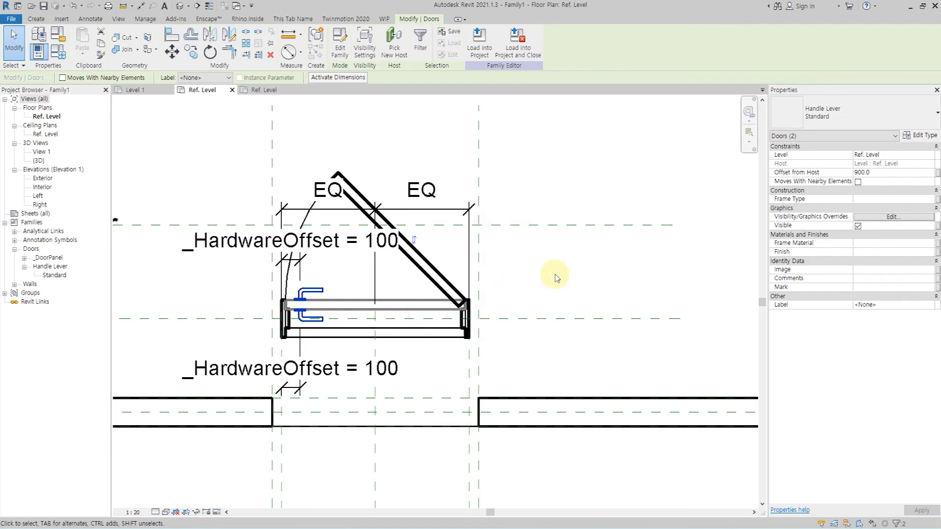
left_click(552, 272)
Assign the Frame/Mullion subcategory to both the door frame sweep and the sill sweep.
scroll(432, 342, "up", 3)
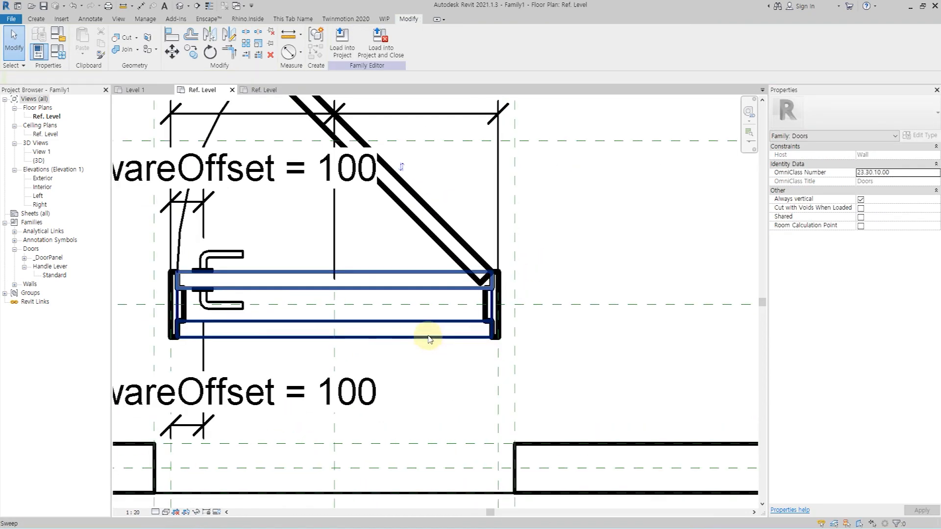
left_click(225, 334)
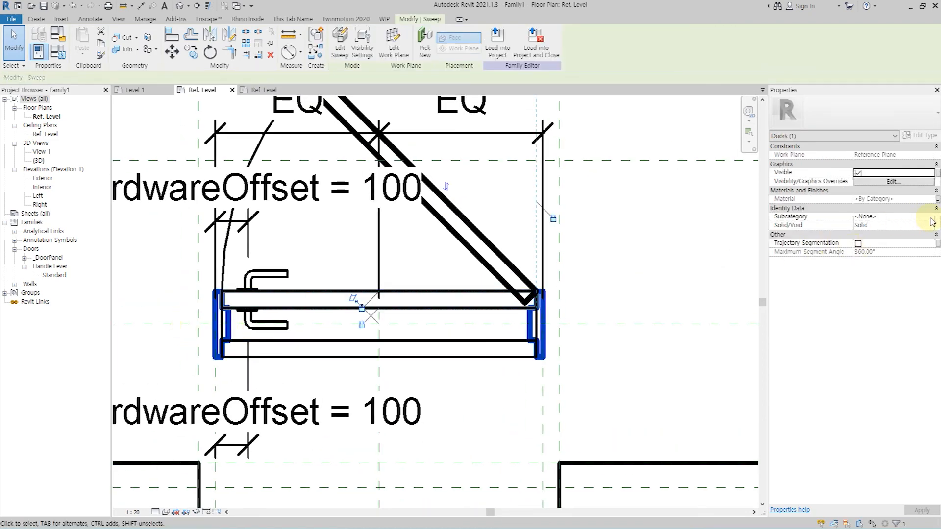
left_click(930, 217)
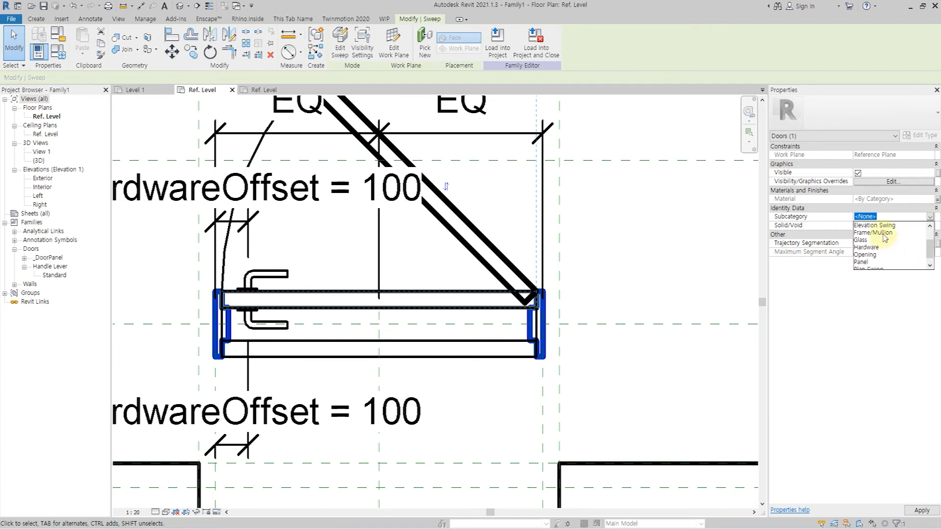
left_click(420, 357)
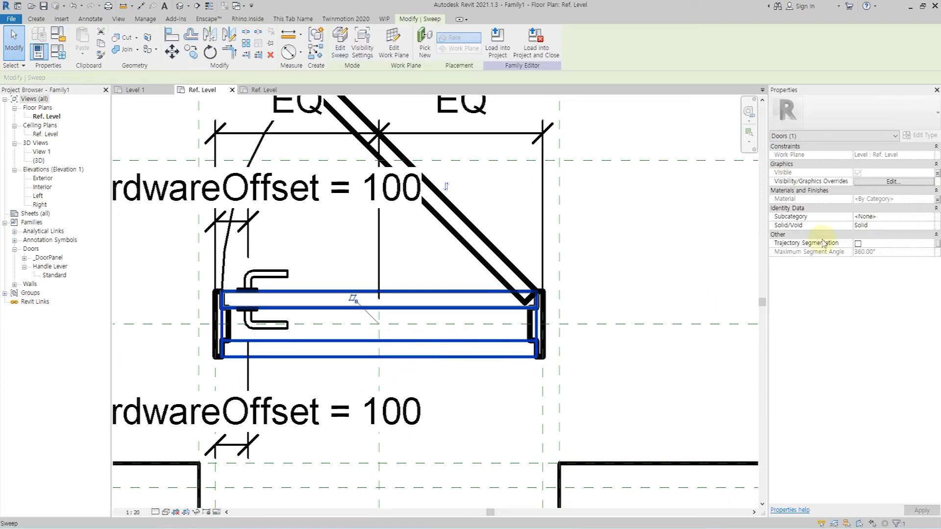
left_click(932, 217)
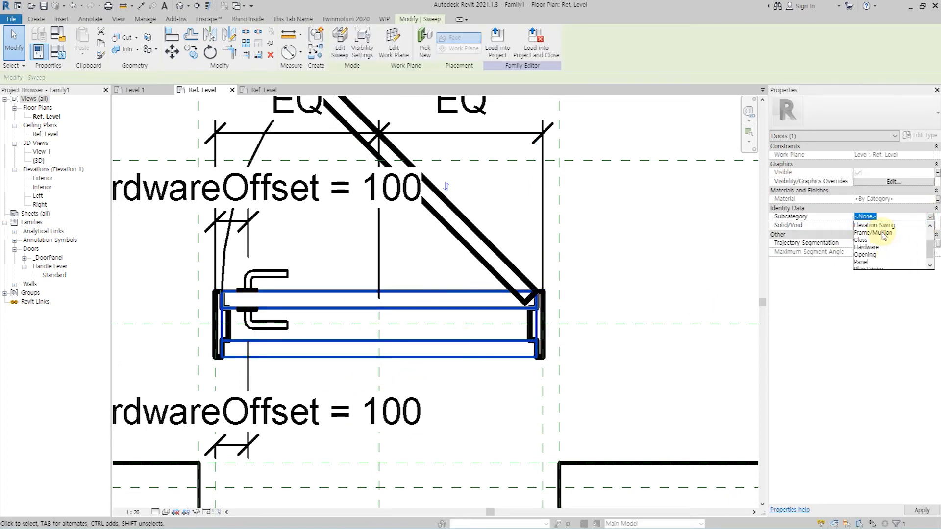
left_click(882, 238)
left_click(626, 247)
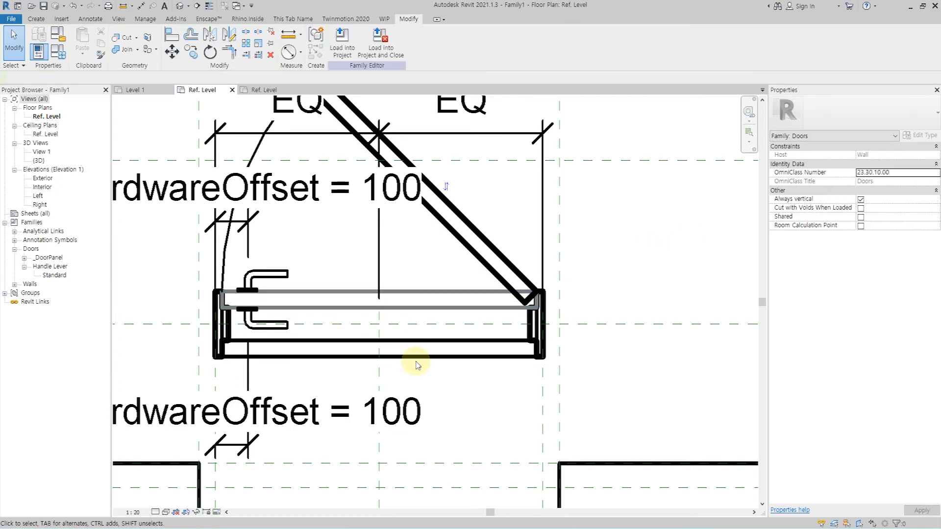
Load the door family into Project1 and leave the placement command.
scroll(419, 358, "down", 1)
middle_click_drag(615, 300, 556, 294)
scroll(557, 294, "down", 1)
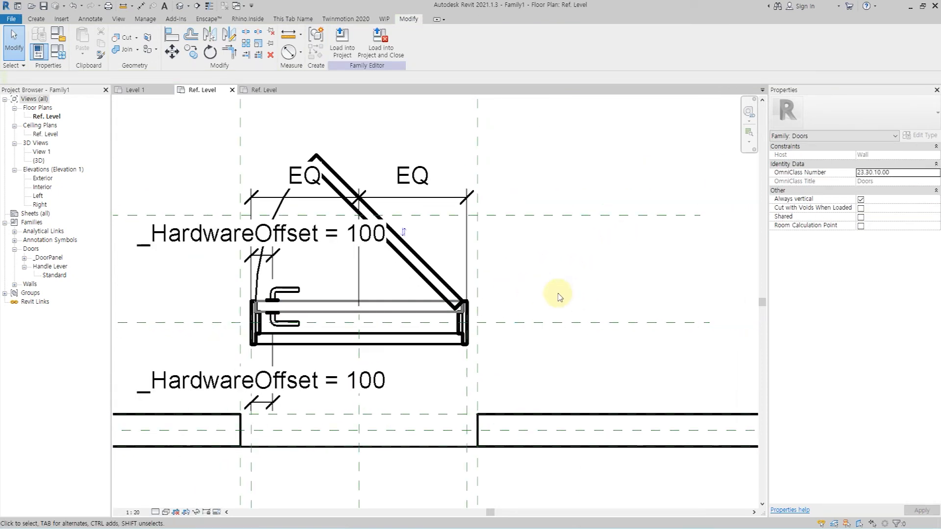
left_click(341, 54)
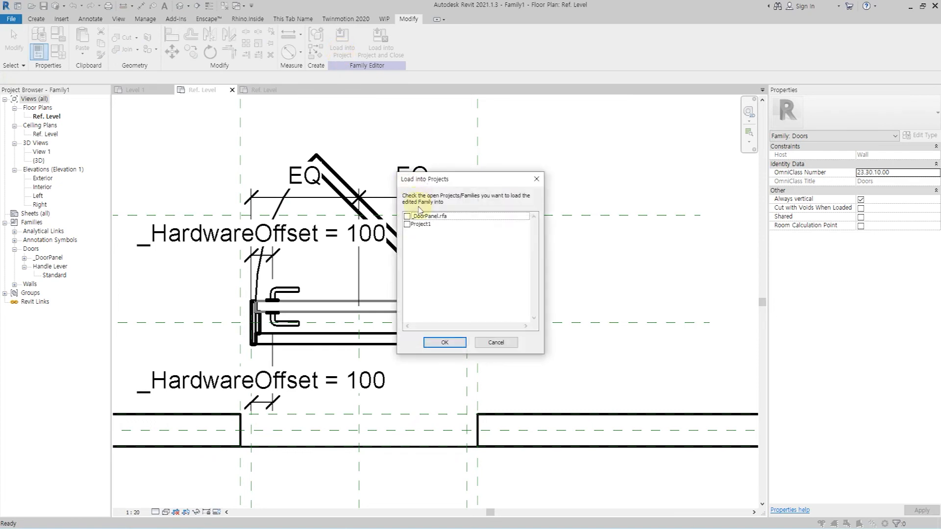
left_click(407, 225)
left_click(444, 343)
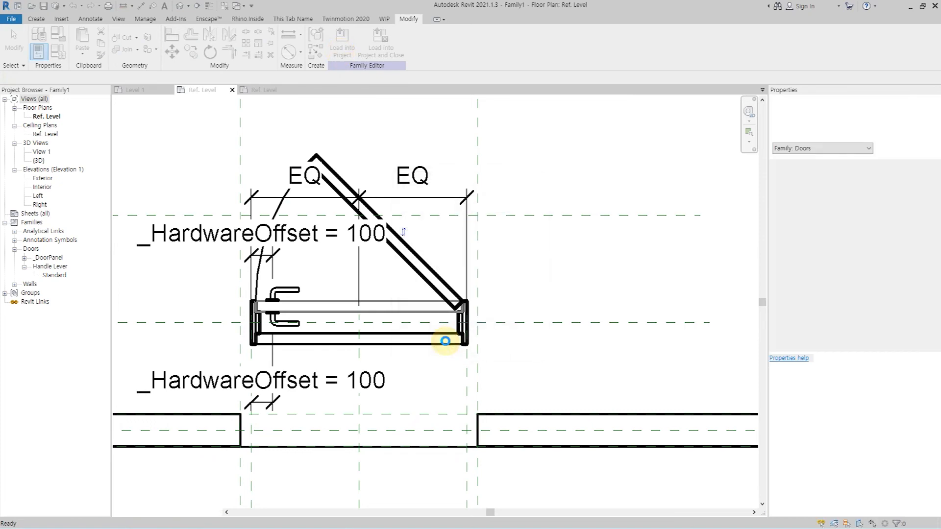
key("Escape")
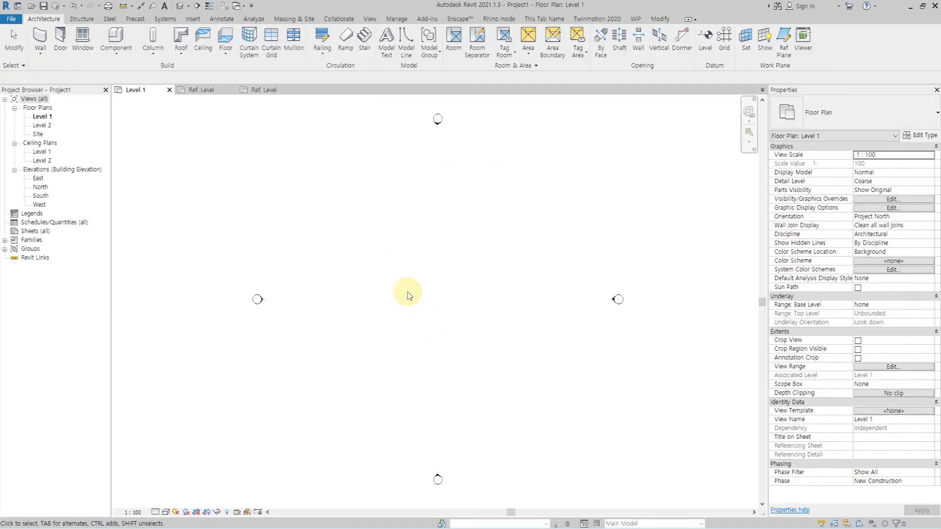
Draw a short horizontal wall near the middle of the Level 1 plan.
key("w")
key("a")
left_click(391, 293)
left_click(438, 293)
key("Escape")
key("Escape")
scroll(427, 294, "up", 5)
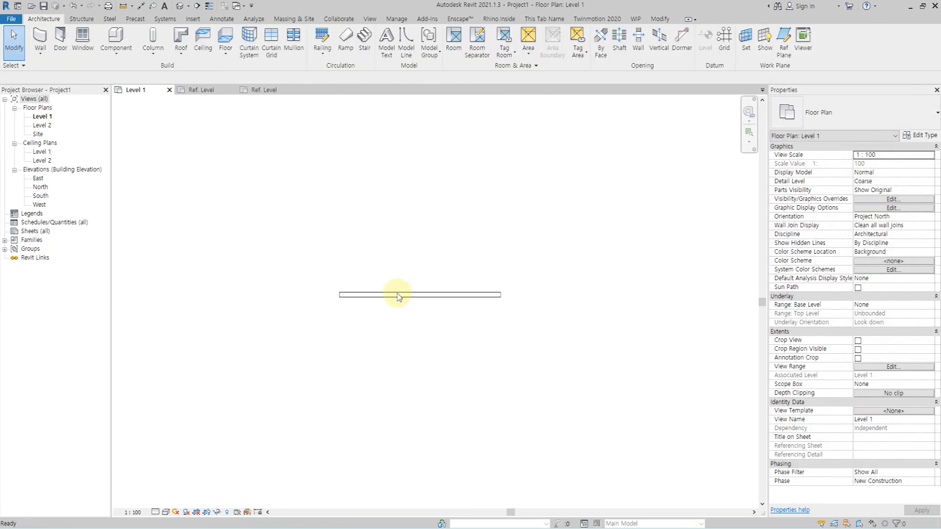
Place a Family1 door in the new wall and end the command.
key("d")
key("r")
scroll(408, 294, "up", 3)
left_click(409, 295)
key("Escape")
key("Escape")
scroll(420, 273, "up", 4)
Set the placed door's _Offset to 0 and its _SwingAngle to 90 degrees.
left_click(420, 256)
left_click(879, 227)
type("0")
left_click(893, 236)
left_click(909, 510)
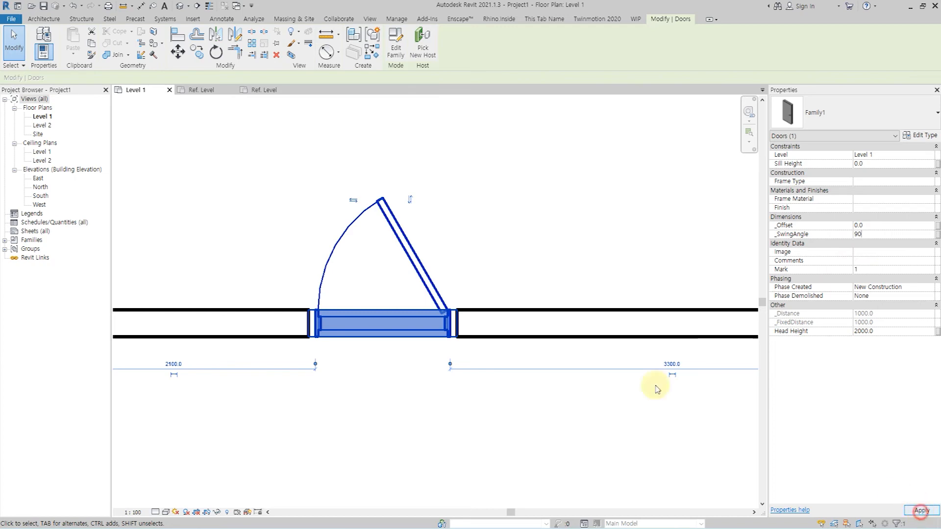
left_click(487, 246)
Set the door type's Rough parameter to 10 and apply it.
scroll(461, 284, "up", 2)
left_click(441, 315)
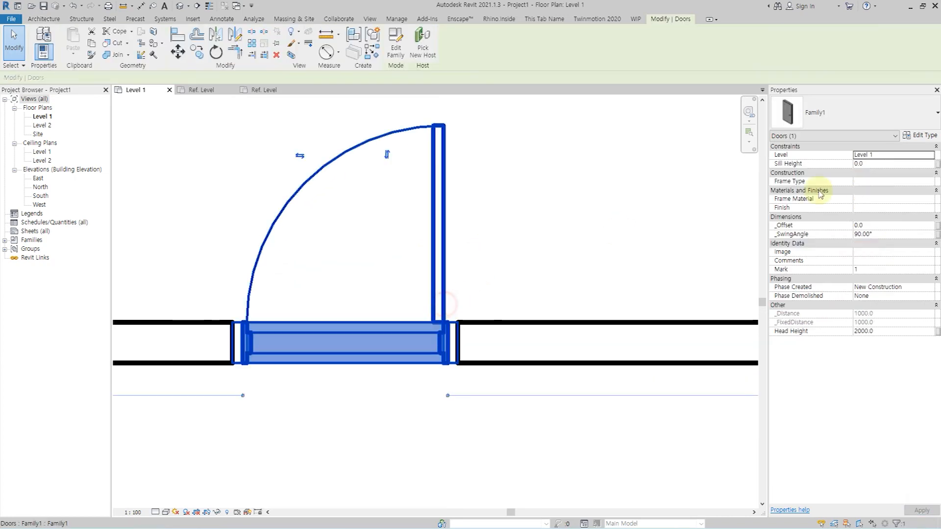
left_click(922, 137)
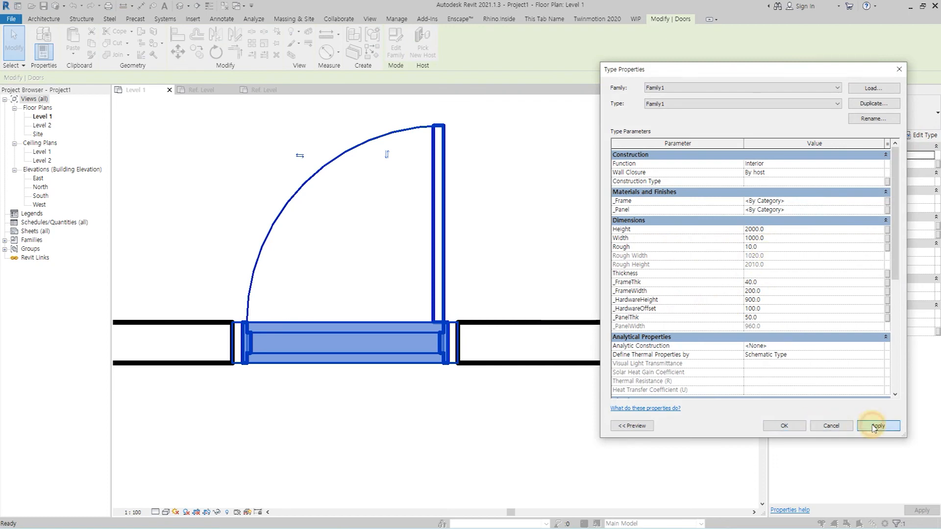
left_click(873, 428)
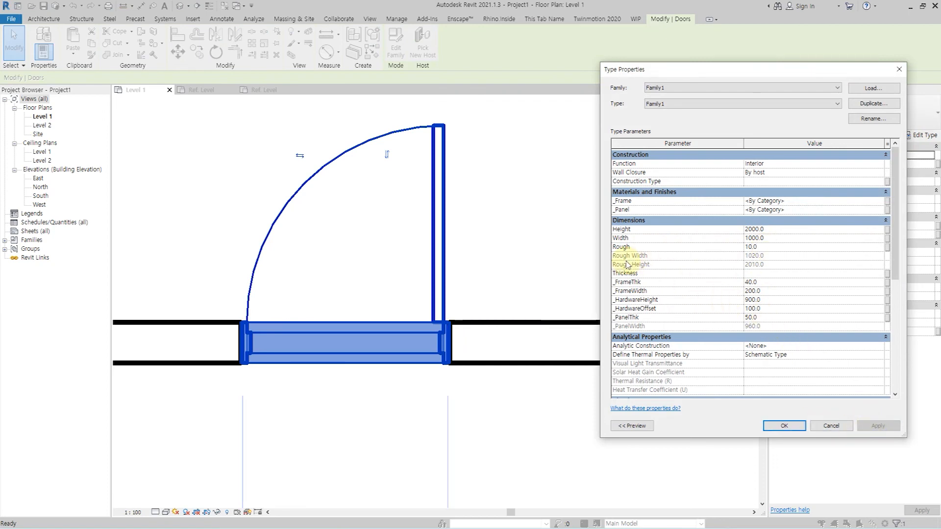
Turn off the _Sill visibility parameter in the door's type properties and accept the changes.
scroll(745, 336, "down", 7)
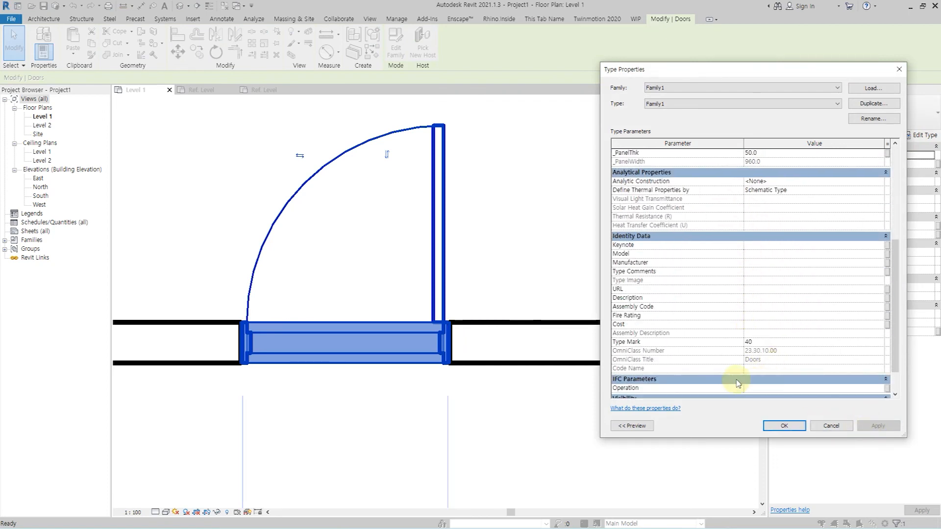
left_click(881, 429)
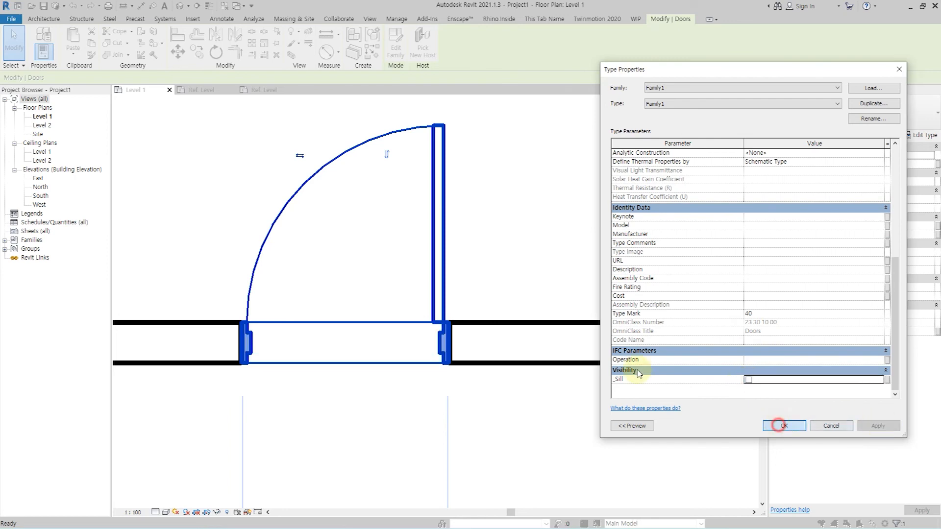
key("Return")
left_click(498, 256)
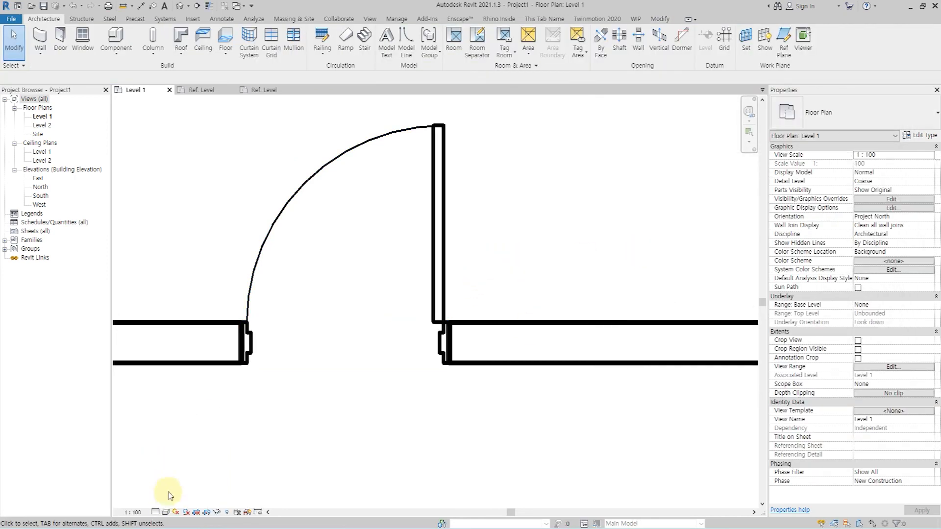
Check the door's plan display at a finer detail level and return the view to Coarse.
left_click(153, 511)
left_click(168, 501)
left_click(155, 512)
left_click(170, 485)
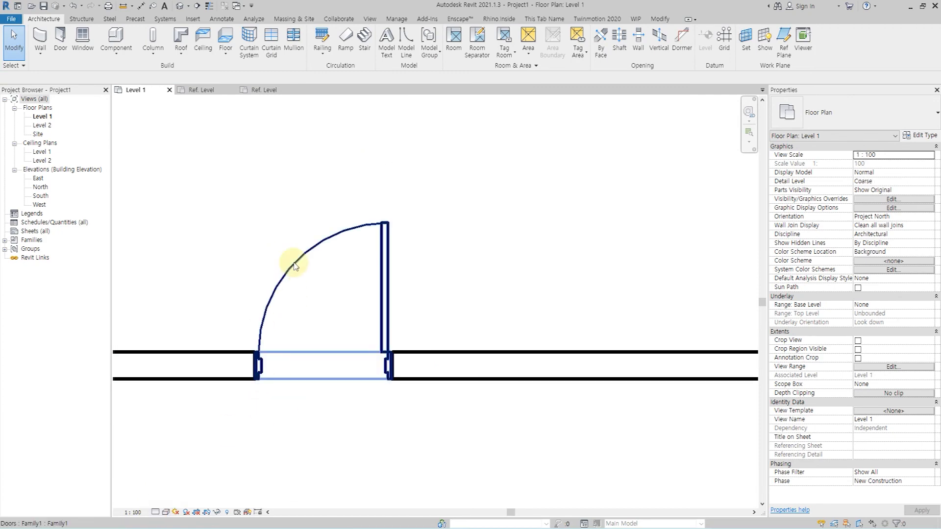
Open the placed door's family for editing and turn off Coarse detail display for the frame sweep and the sill sweep.
left_click(294, 263)
left_click(401, 51)
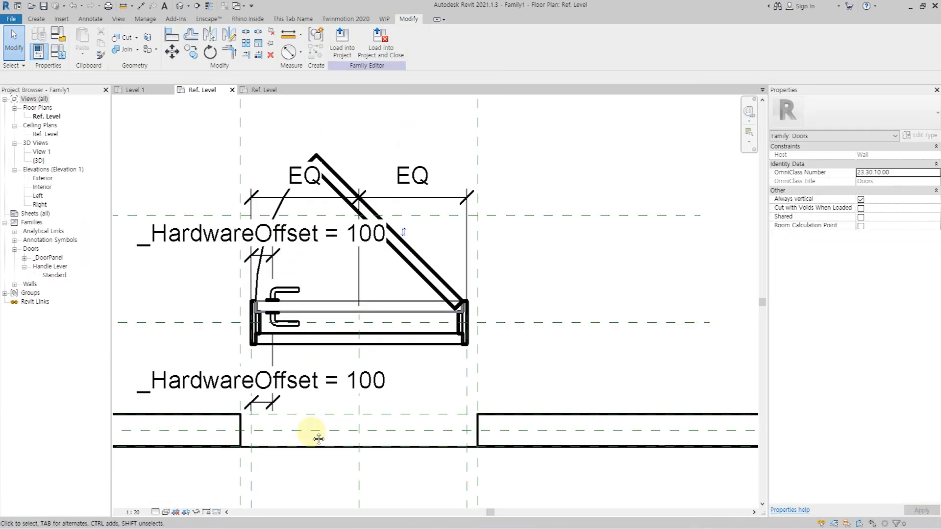
left_click(458, 257)
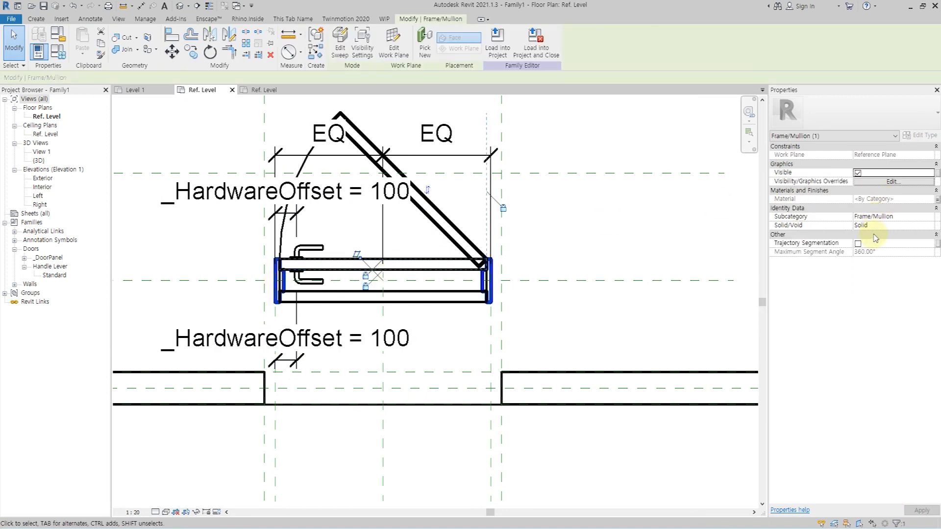
left_click(893, 182)
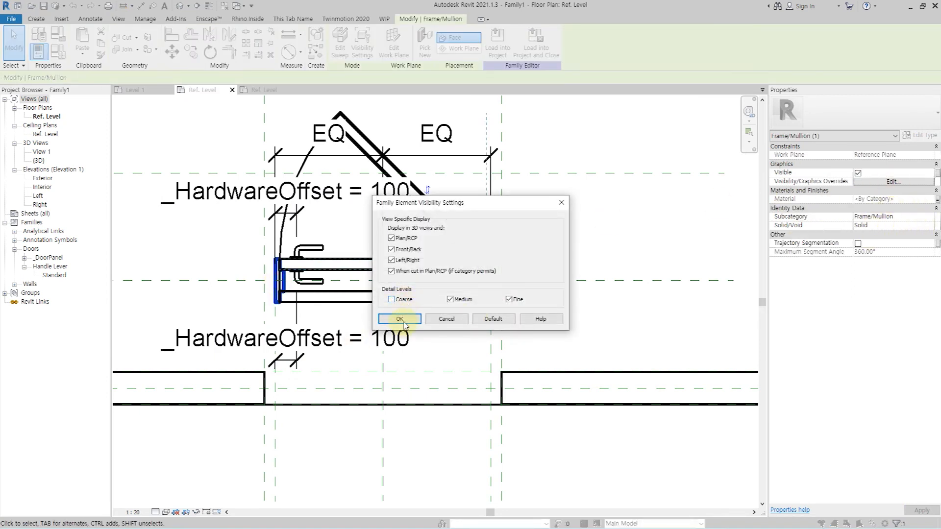
left_click(400, 319)
left_click(402, 302)
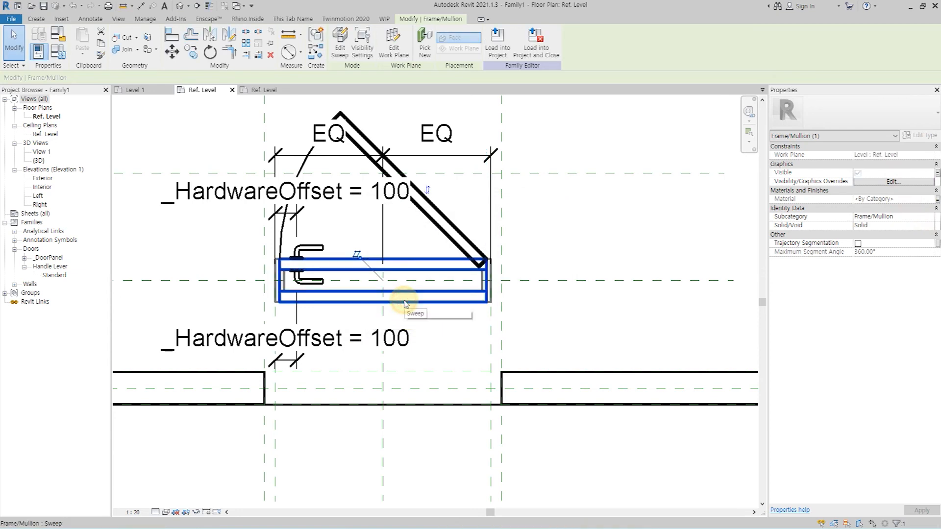
left_click(878, 182)
left_click(404, 300)
left_click(398, 319)
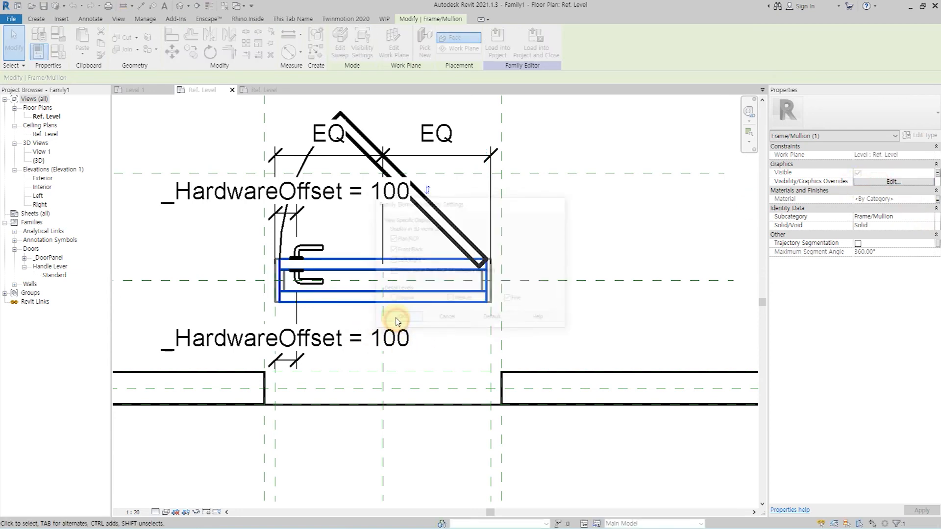
Review both handles' visibility settings and turn off Coarse detail display for the _DoorPanel swing symbol.
left_click(310, 245)
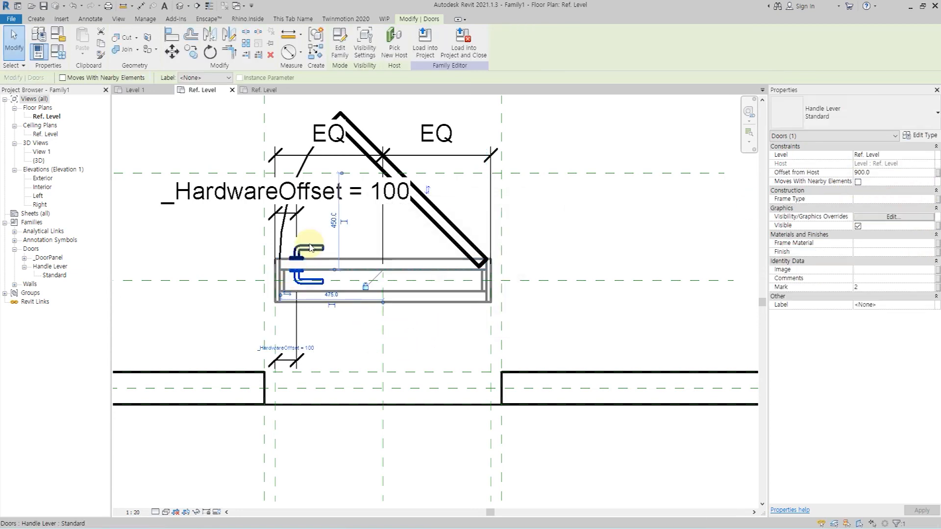
left_click(879, 217)
left_click(400, 318)
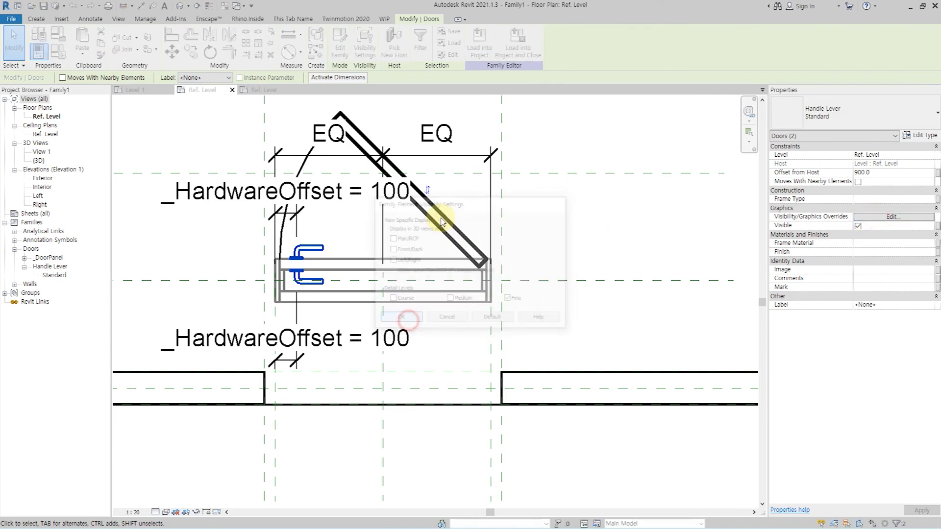
left_click(430, 210)
left_click(874, 217)
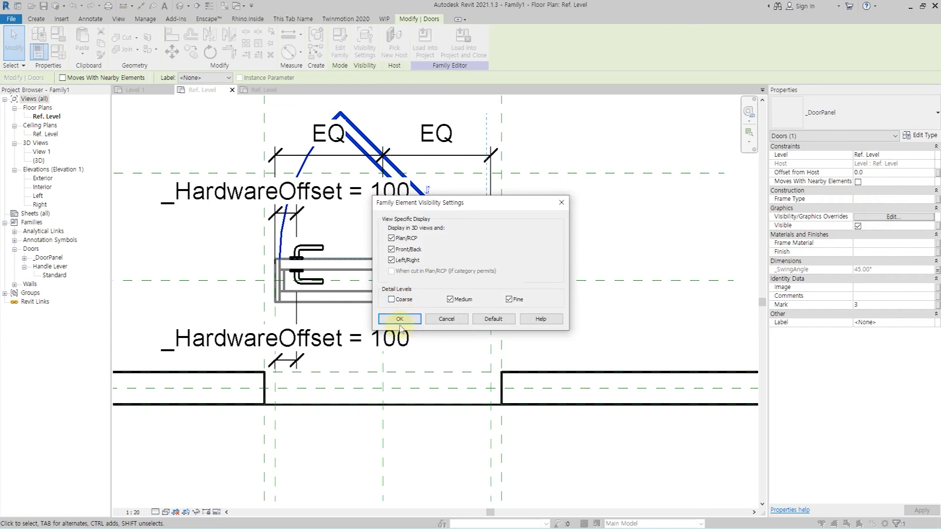
left_click(399, 319)
left_click(431, 235)
Draw symbolic lines across the wall opening as two crossing diagonals and one line along each wall face.
left_click(90, 18)
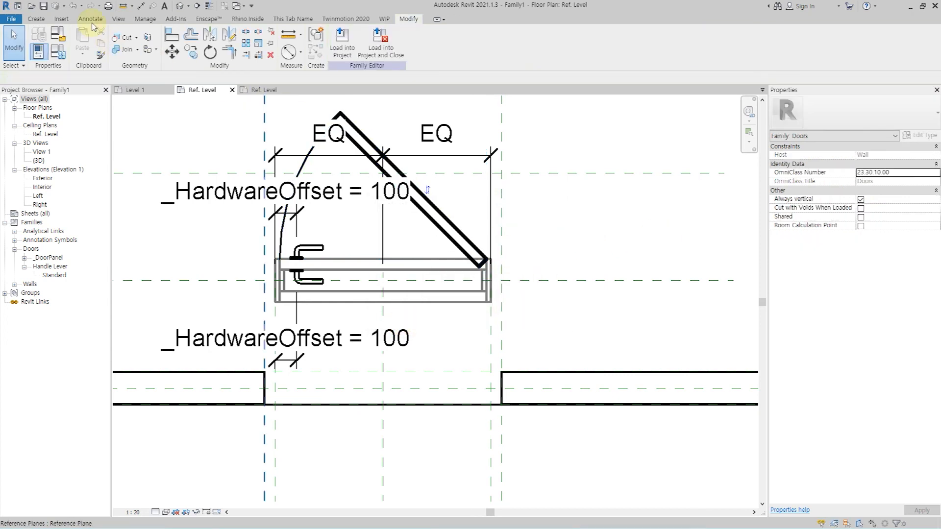
left_click(158, 41)
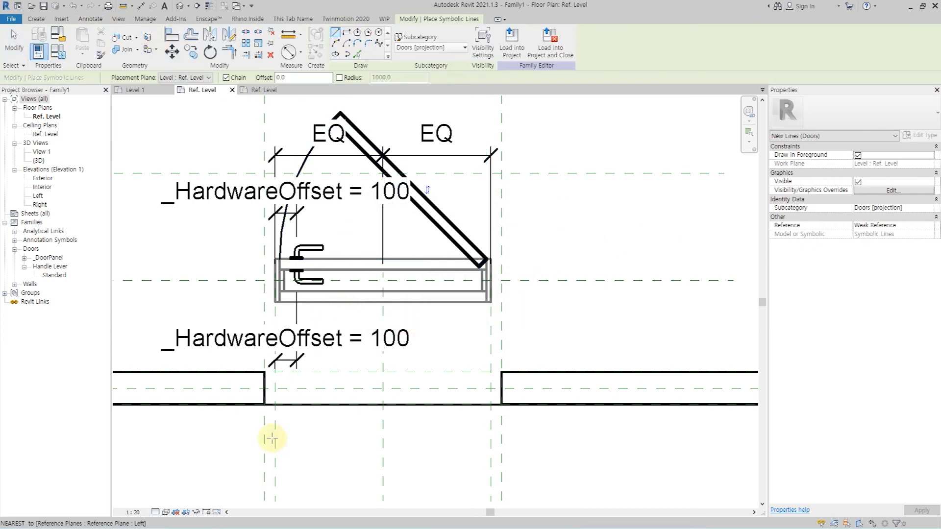
left_click(264, 373)
left_click(501, 404)
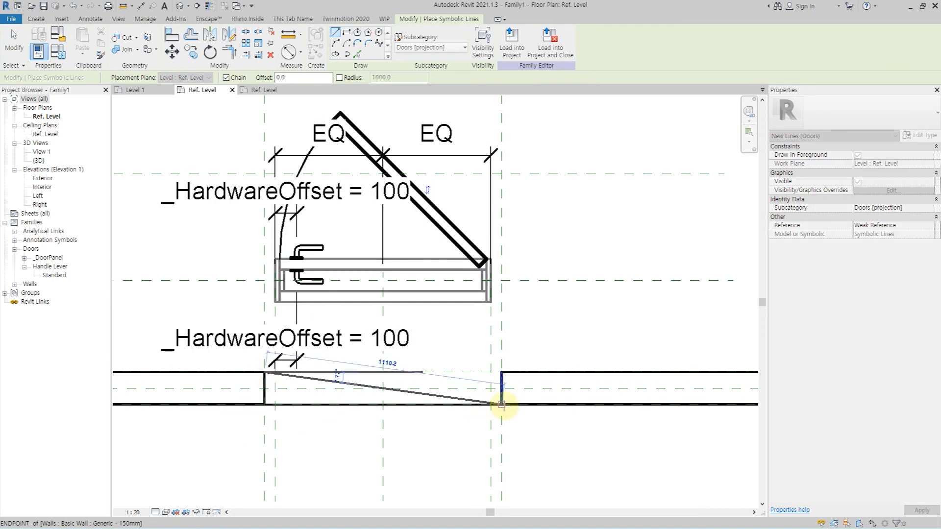
left_click(501, 372)
left_click(264, 404)
left_click(264, 373)
left_click(495, 371)
left_click(263, 405)
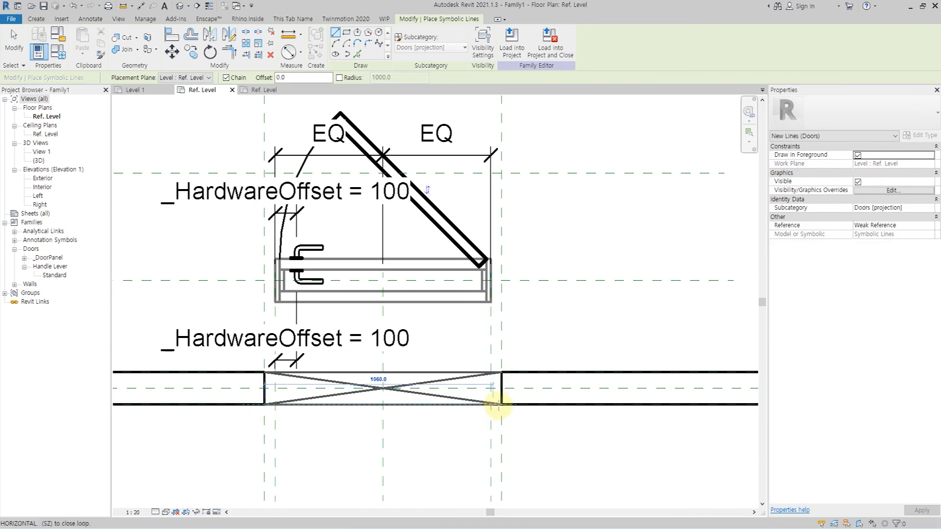
key("Escape")
key("Escape")
Assign the two symbolic lines along the wall faces across the opening to the Opening [cut] subcategory.
left_click(409, 405)
left_click(410, 372, "ctrl")
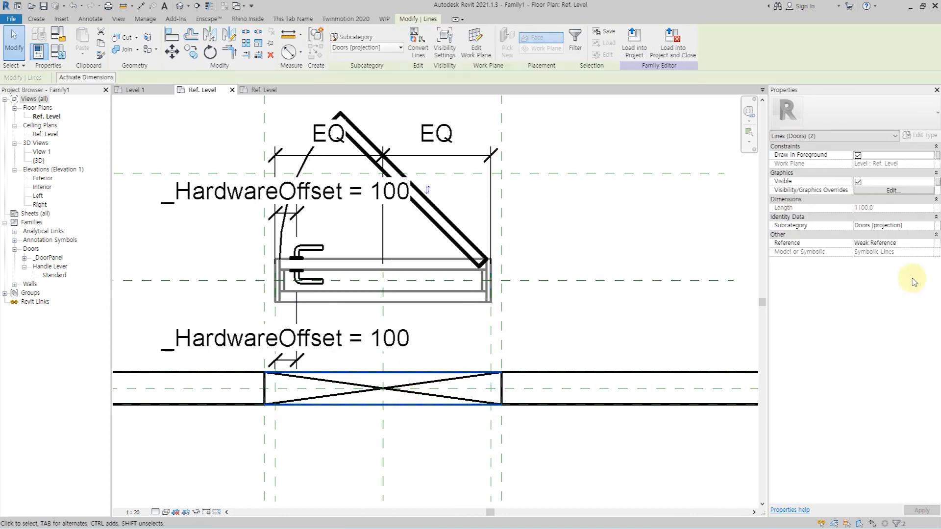
left_click(932, 230)
scroll(886, 250, "down", 5)
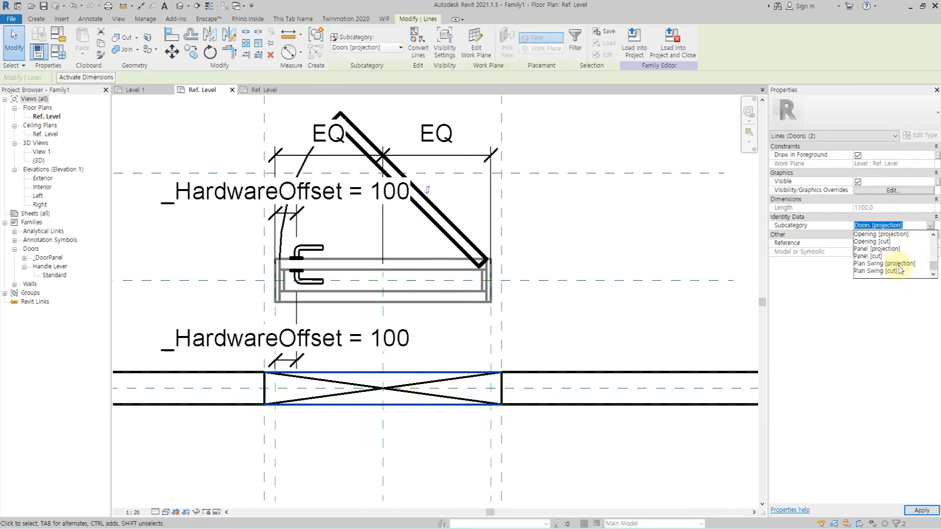
left_click(885, 245)
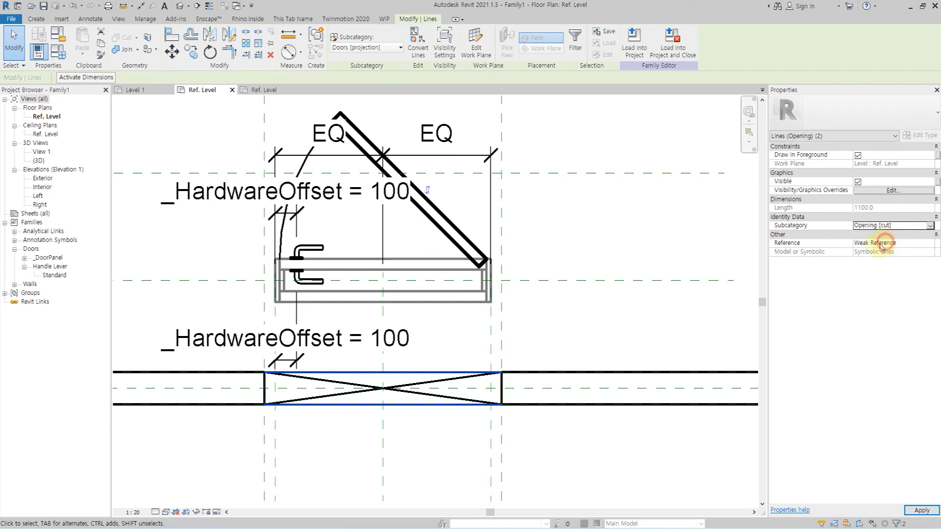
Assign the two crossing diagonal lines in the wall opening to the Opening [projection] subcategory.
left_click(343, 385)
left_click(343, 385, "ctrl")
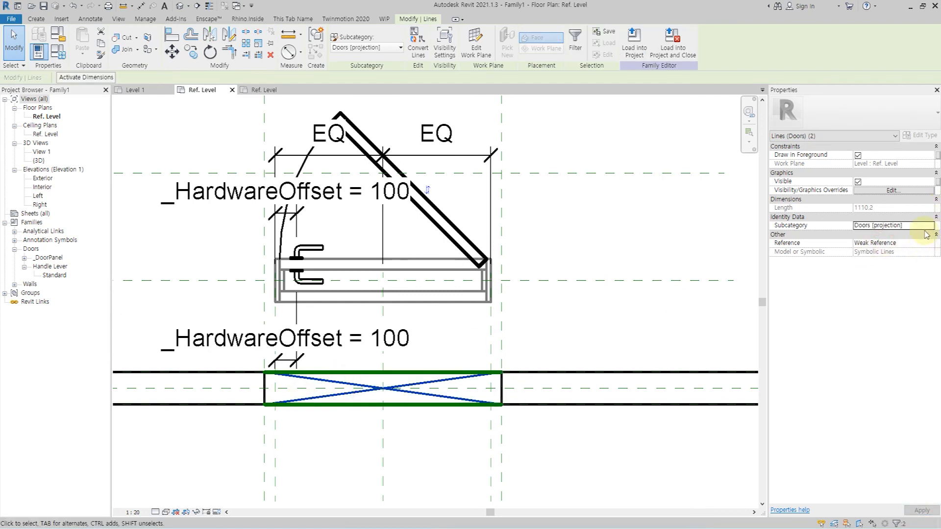
left_click(933, 227)
scroll(889, 260, "down", 5)
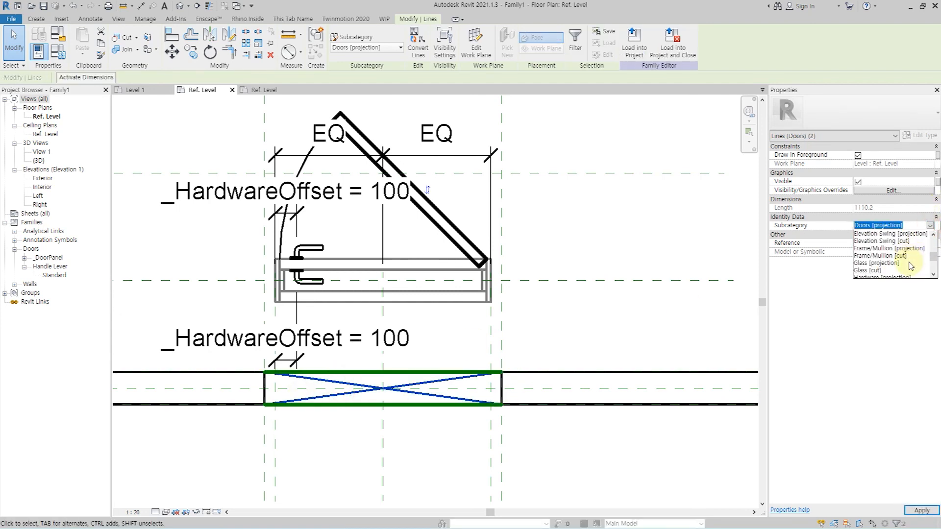
left_click(889, 238)
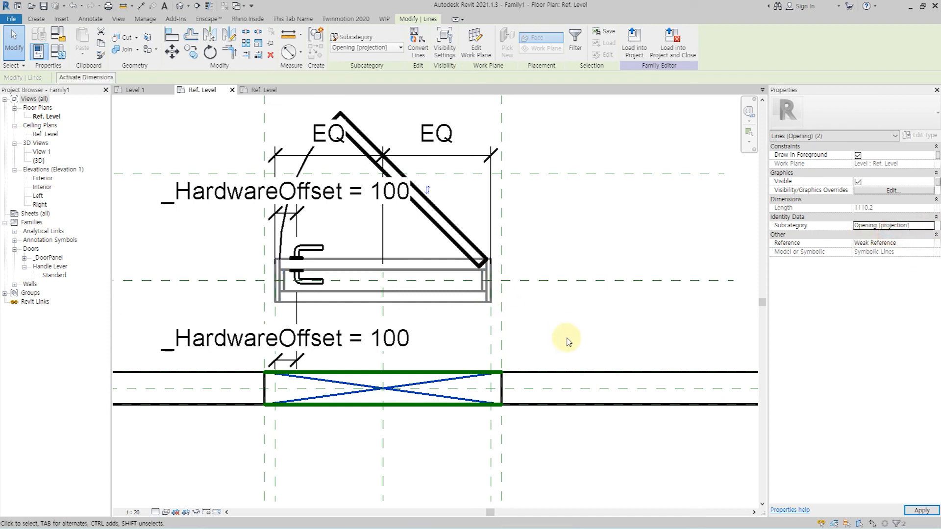
left_click(563, 337)
Set the line color of the Doors Opening subcategory to black in Object Styles.
scroll(531, 367, "up", 1)
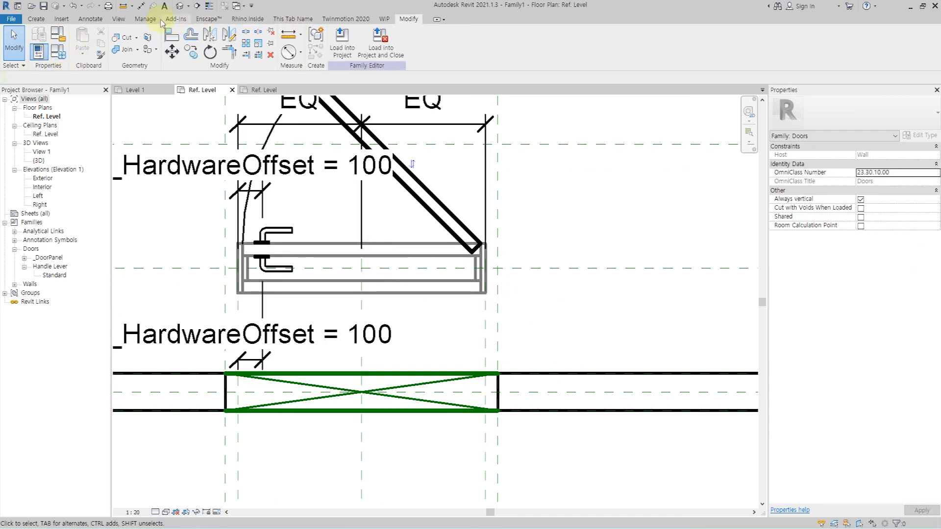
left_click(145, 18)
left_click(67, 42)
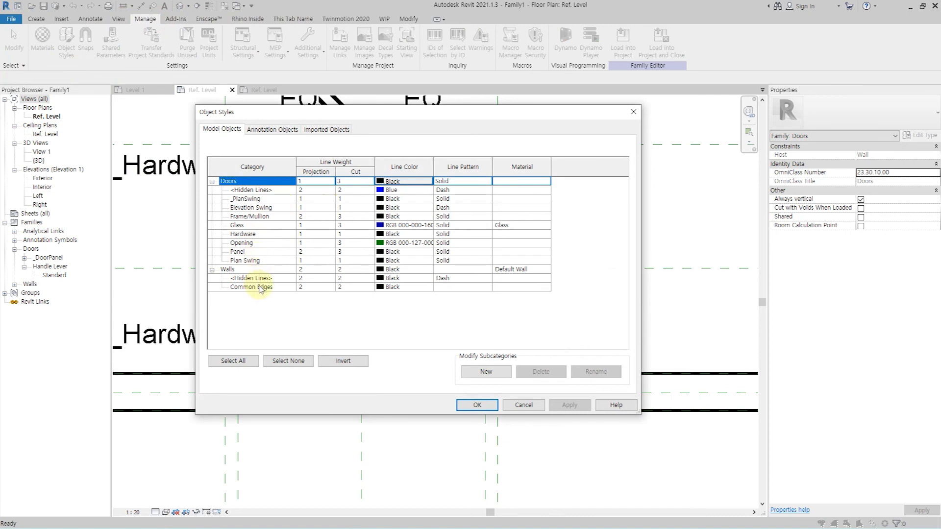
left_click(392, 242)
left_click(392, 242)
left_click(315, 271)
left_click(465, 355)
left_click(478, 405)
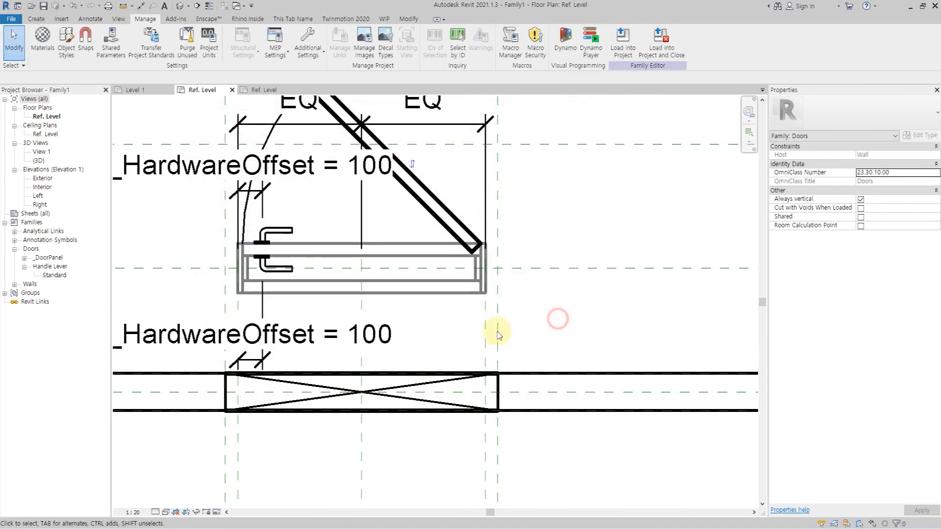
Load the door family into Project1, overwriting the existing version, and set the Level 1 plan to Medium detail.
scroll(495, 330, "down", 2)
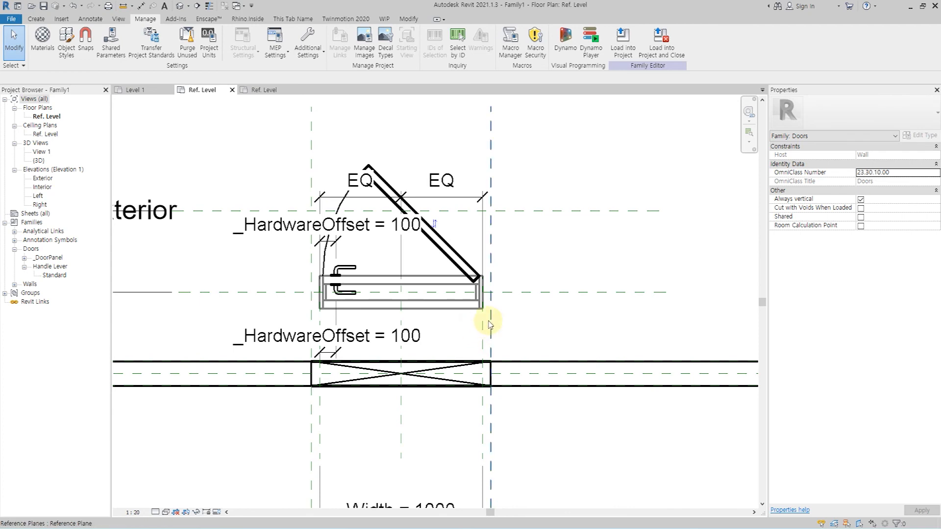
left_click(623, 42)
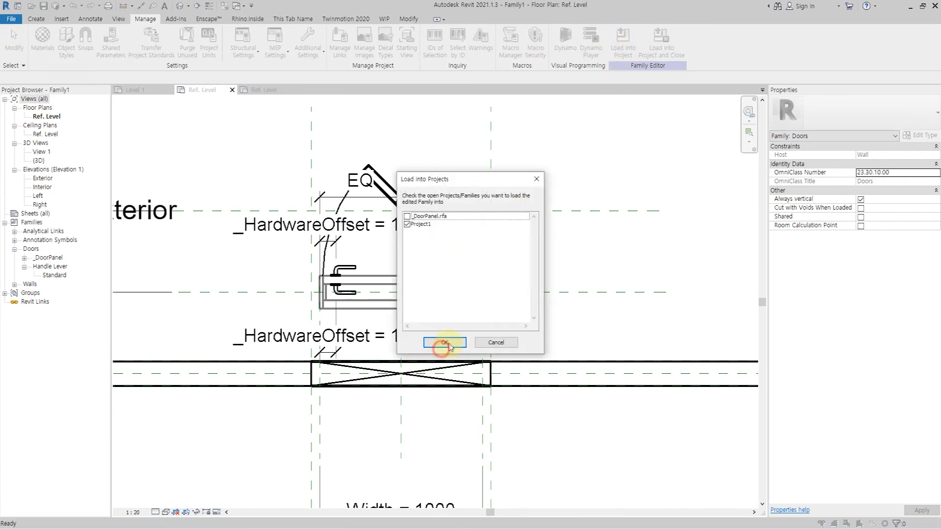
left_click(449, 347)
left_click(418, 240)
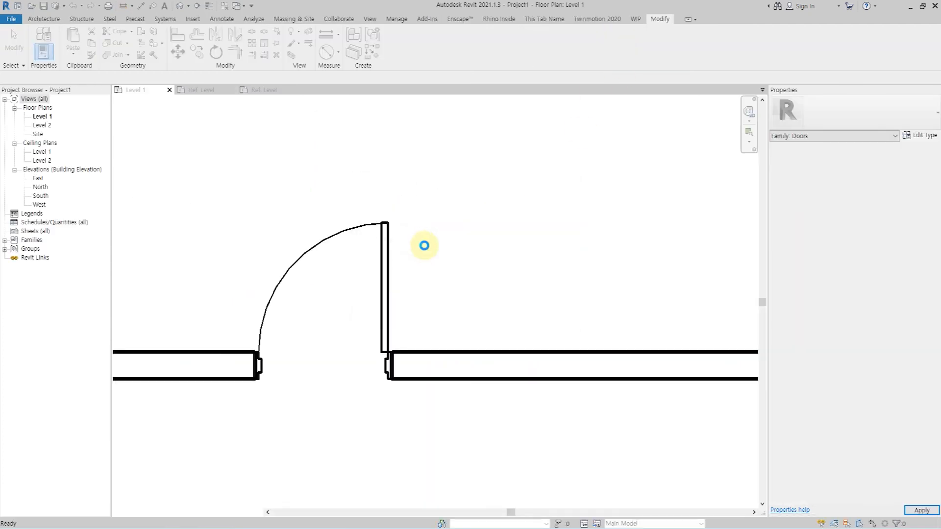
left_click(154, 512)
left_click(168, 490)
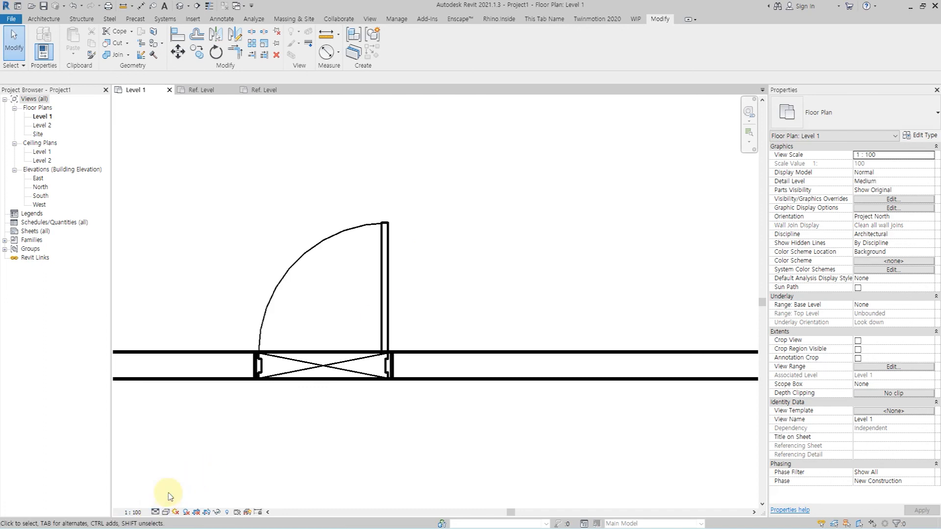
Open the placed door's family for editing and turn off the finer detail levels for the four opening symbolic lines.
double_click(322, 365)
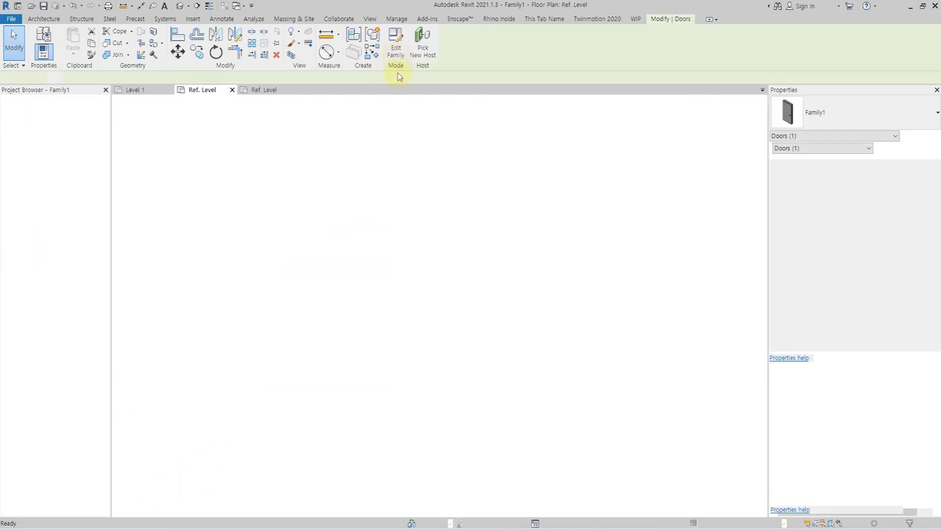
left_click(410, 374)
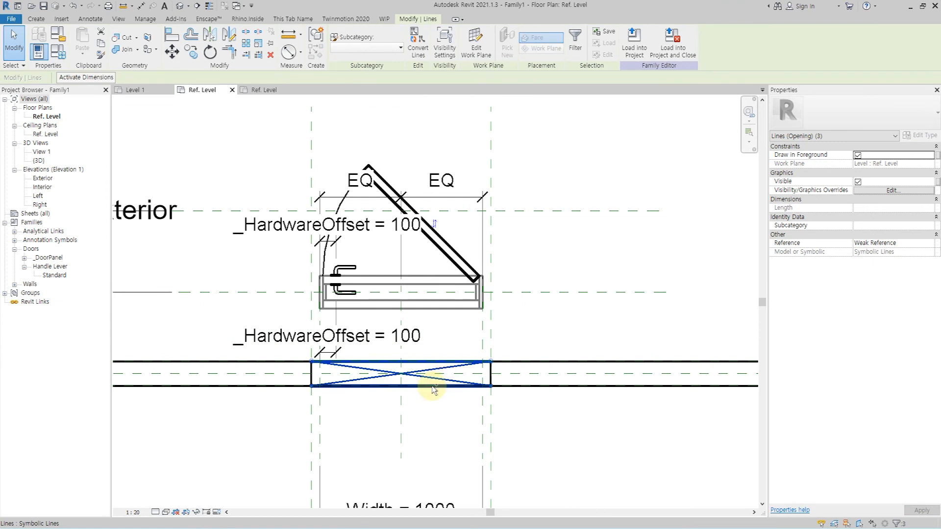
left_click(891, 191)
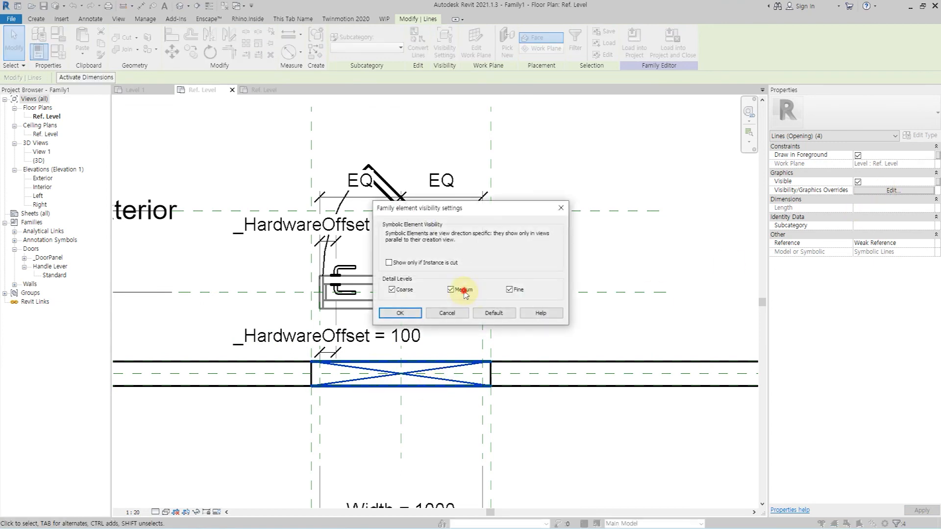
left_click(383, 313)
Reload the edited door family into Project1, overwriting the existing version, and select the placed door.
left_click(634, 47)
left_click(444, 342)
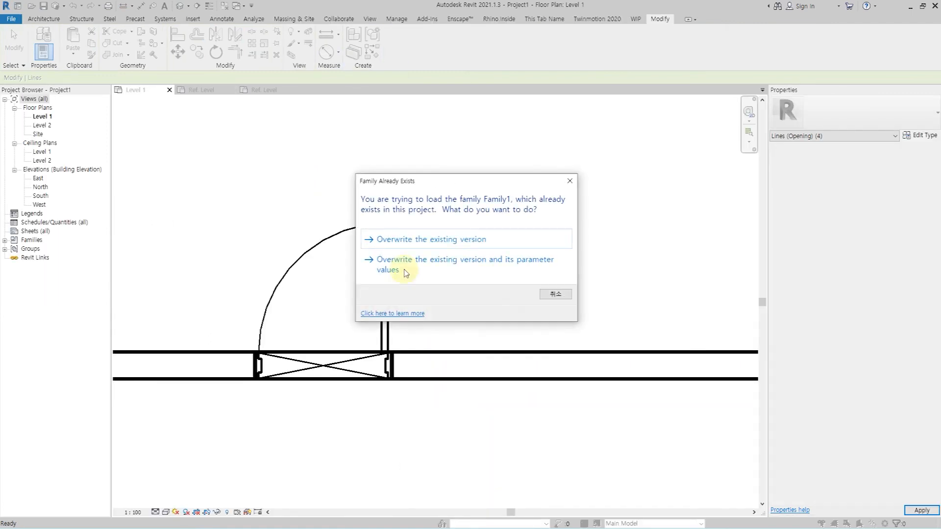
left_click(410, 242)
left_click(456, 260)
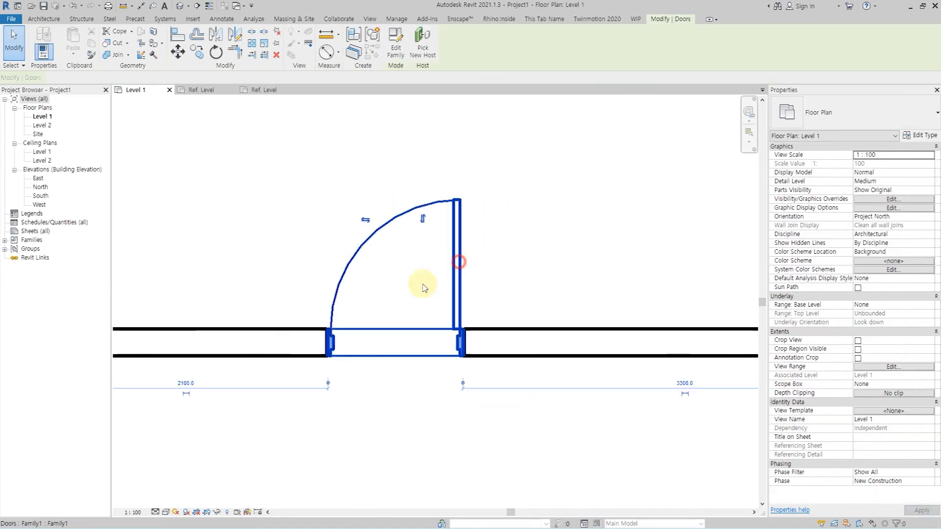
Check the door's plan display on Level 1 at Coarse and Fine detail levels.
left_click(155, 512)
left_click(166, 482)
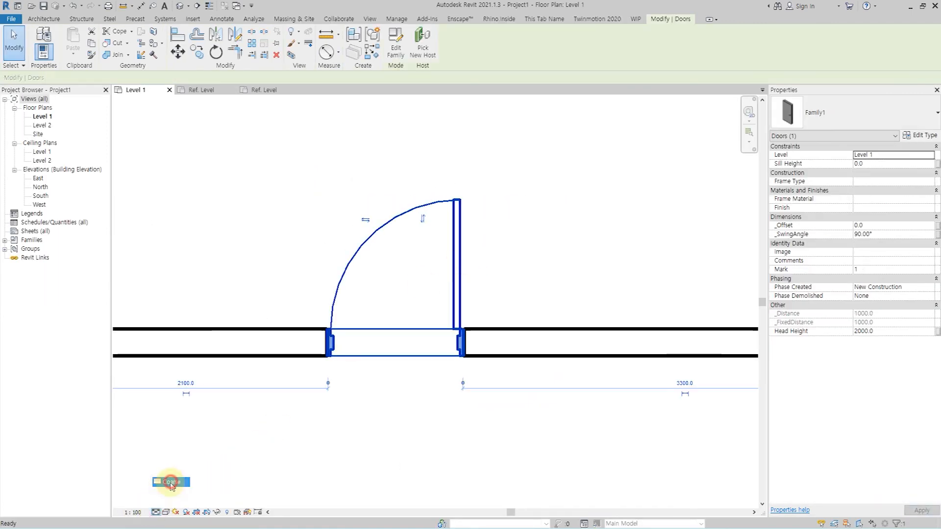
left_click(158, 512)
left_click(162, 501)
left_click(158, 512)
left_click(380, 419)
Open the default 3D view facing the door and give it a color-filled visual style.
left_click(180, 11)
scroll(409, 319, "up", 5)
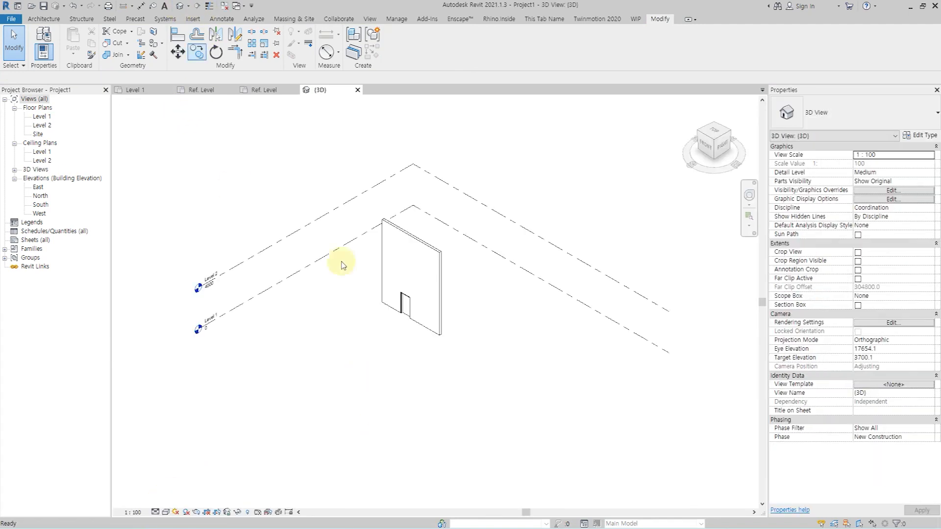
mouse_move(607, 342)
middle_mouse_down("shift")
mouse_move(252, 315)
mouse_move(370, 353)
mouse_move(577, 353)
mouse_move(185, 449)
middle_mouse_up("shift")
left_click(515, 346)
left_click(165, 512)
left_click(201, 491)
left_click(626, 399)
scroll(578, 387, "up", 3)
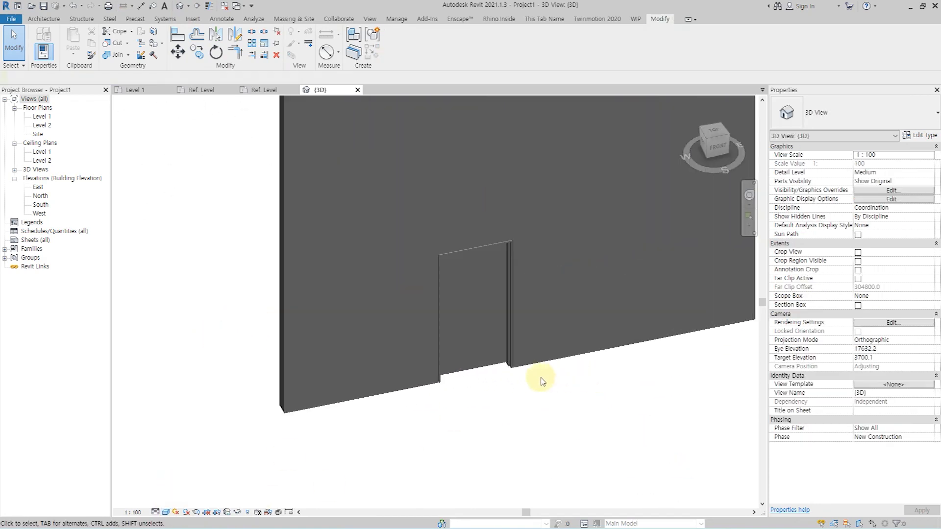
Enable the _Sill visibility parameter in the placed door's type properties.
left_click(493, 370)
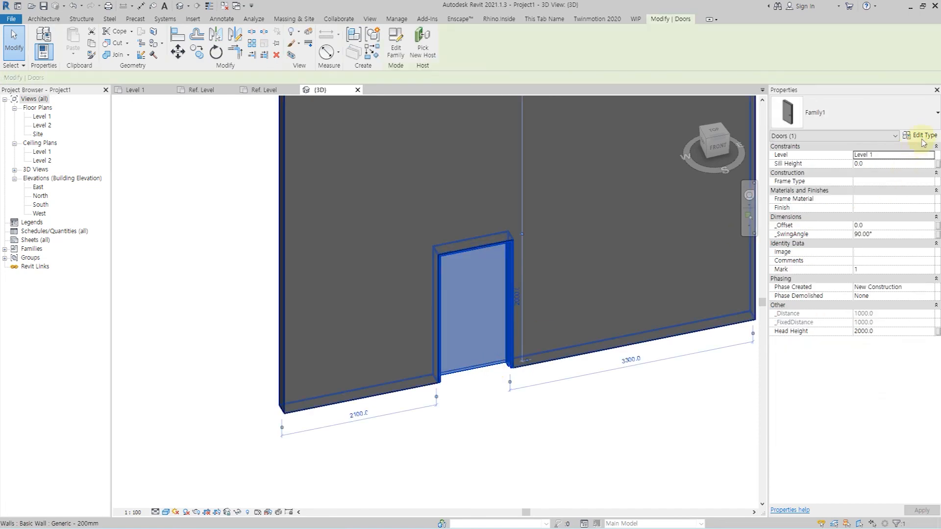
left_click(916, 134)
scroll(754, 372, "down", 5)
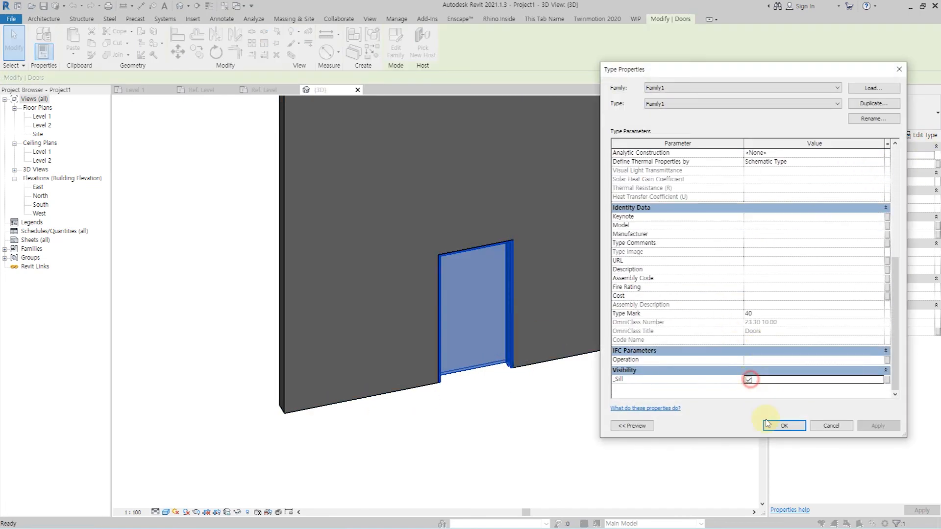
left_click(783, 425)
left_click(604, 414)
left_click(466, 378)
Check the door's other side in 3D at Fine and Medium detail, return the view to Fine, and select the door.
middle_click_drag(280, 380, 426, 300, "shift")
key("Escape")
left_click(155, 512)
left_click(165, 502)
scroll(448, 254, "up", 3)
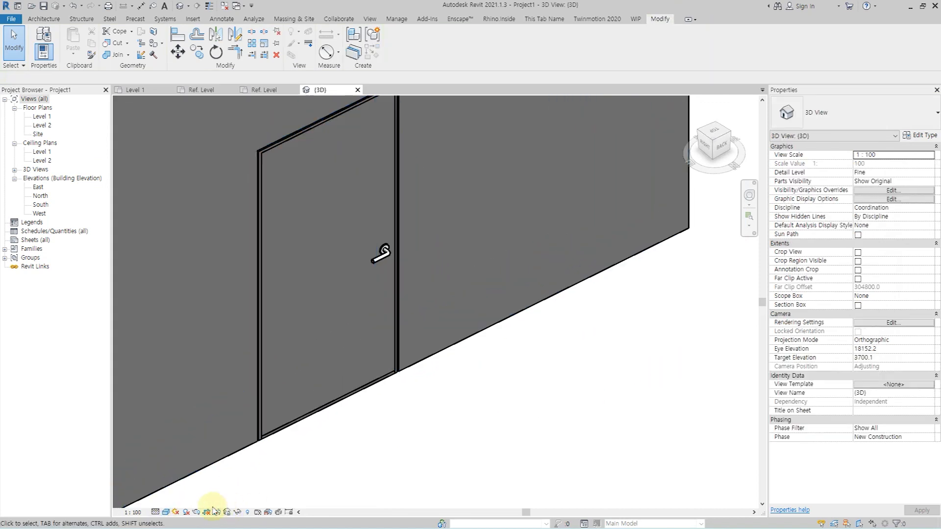
left_click(154, 513)
left_click(171, 492)
left_click(154, 513)
left_click(166, 501)
scroll(453, 434, "down", 3)
left_click(400, 429)
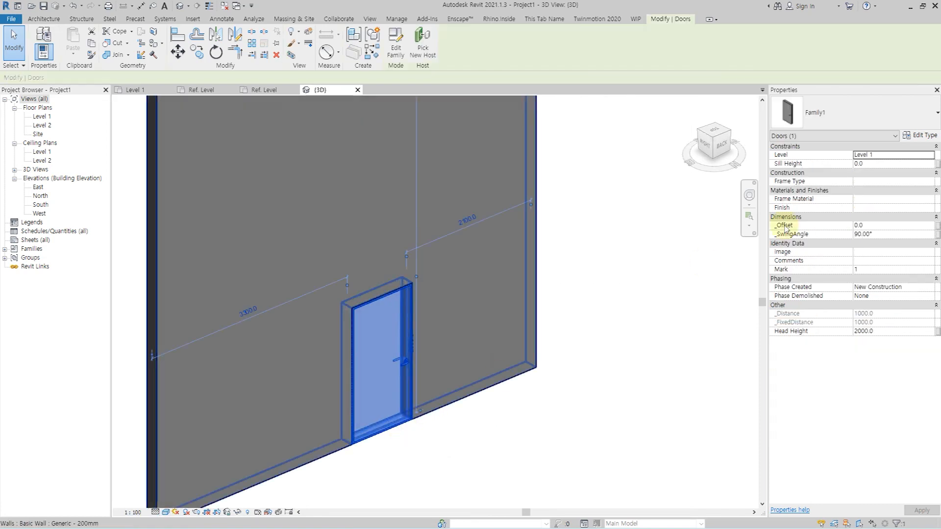